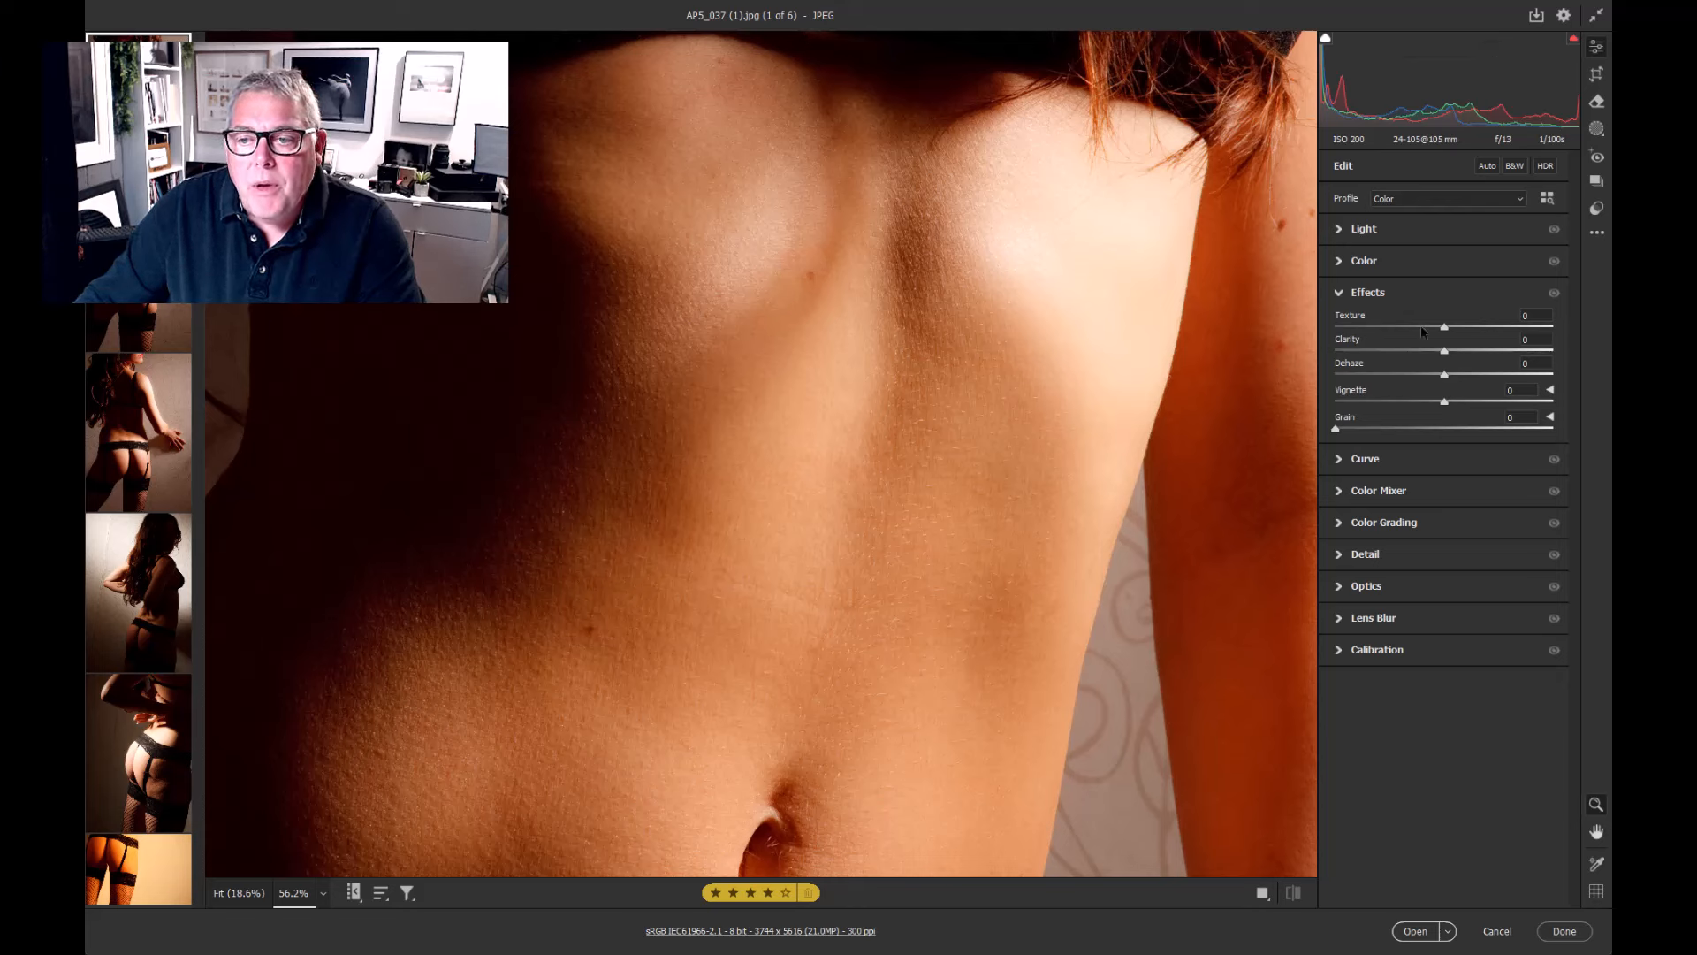
Try Texture at -76 on the whole photo, reset it, and create a Subject mask
{"action": "left_click_drag", "start_coordinate": [1423, 332], "coordinate": [1363, 333]}
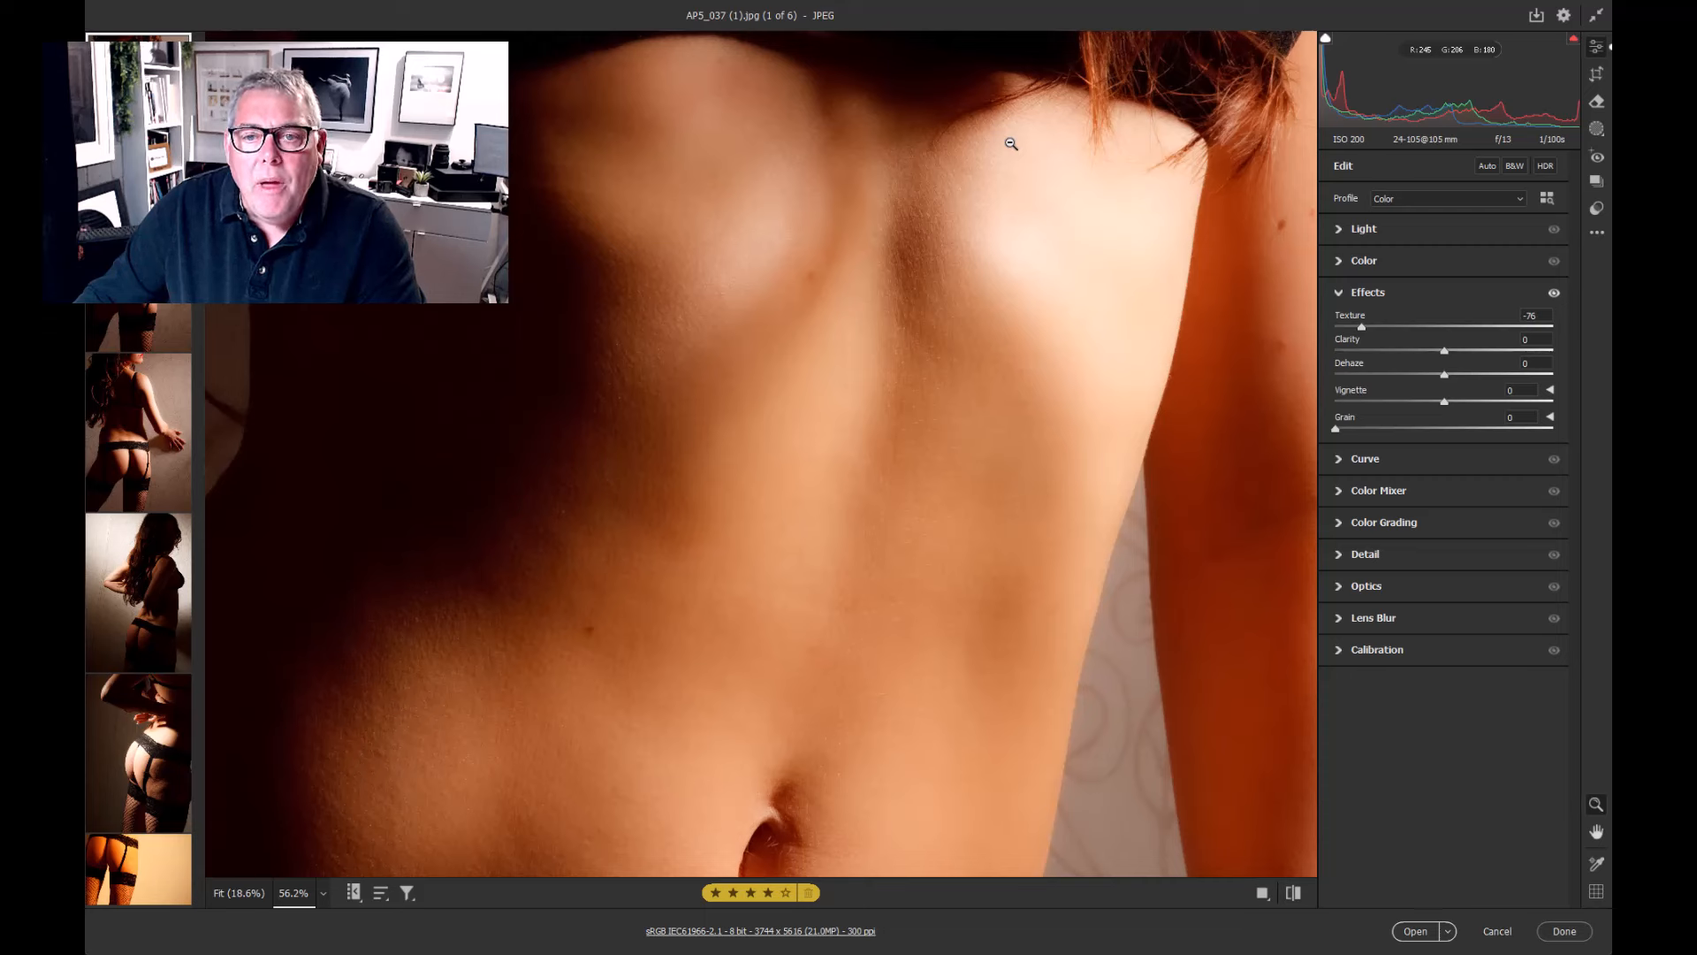
{"action": "double_click", "coordinate": [1362, 328]}
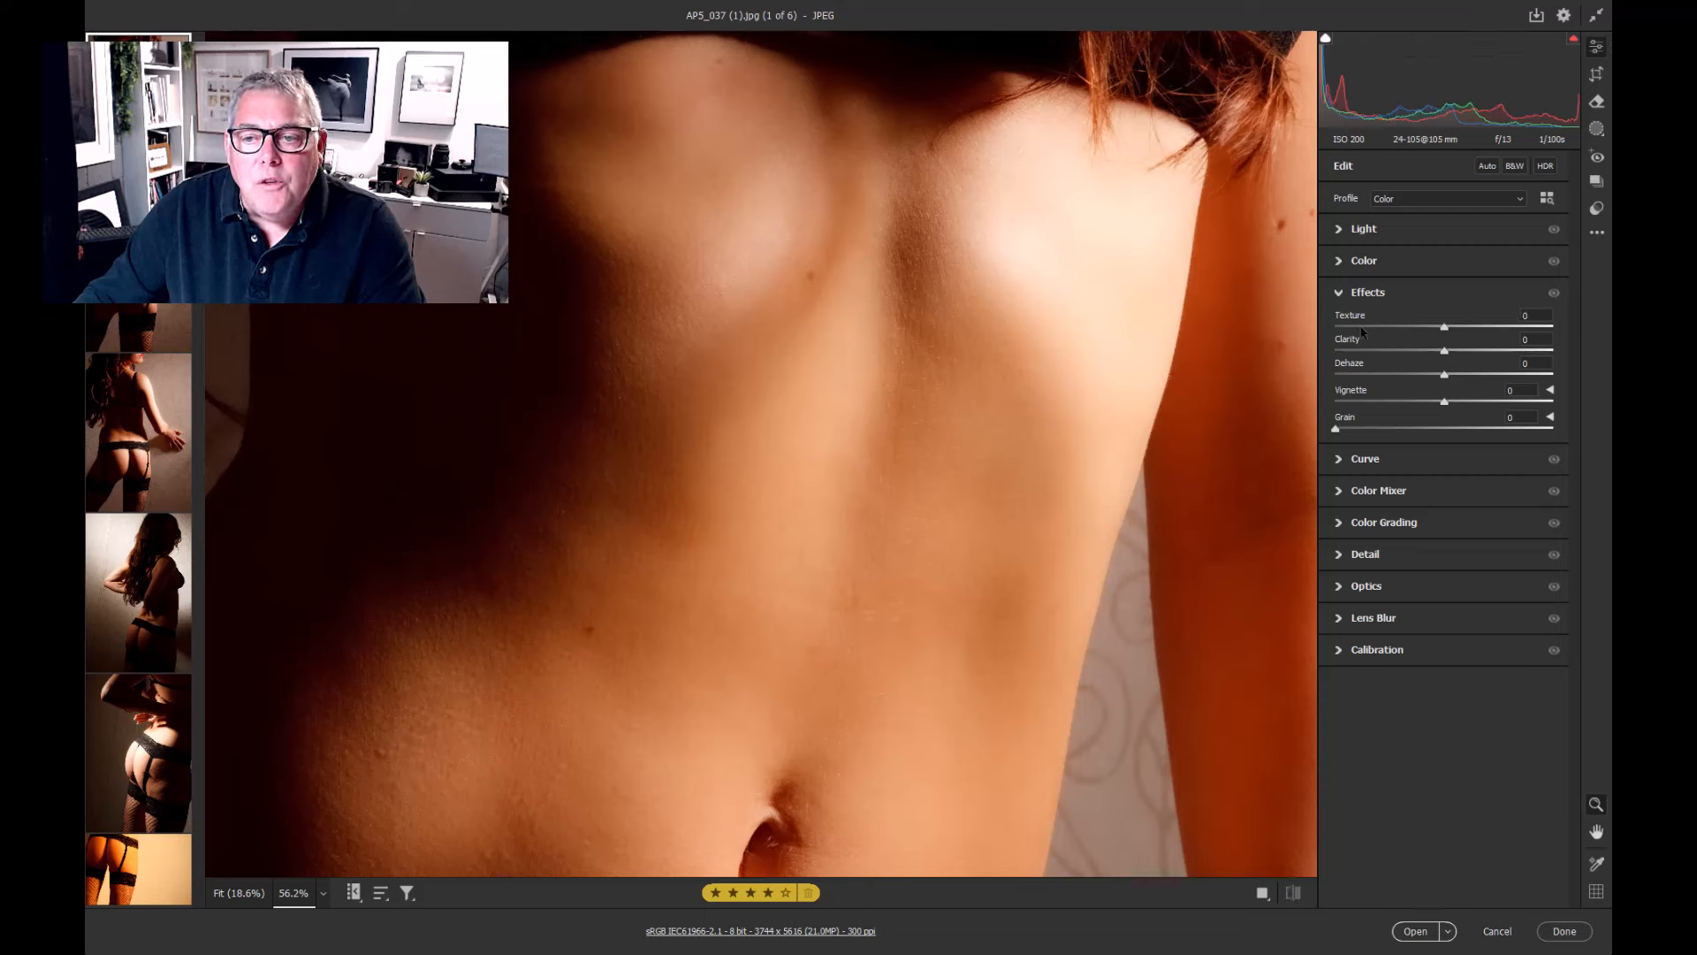
{"action": "left_click", "coordinate": [1595, 129]}
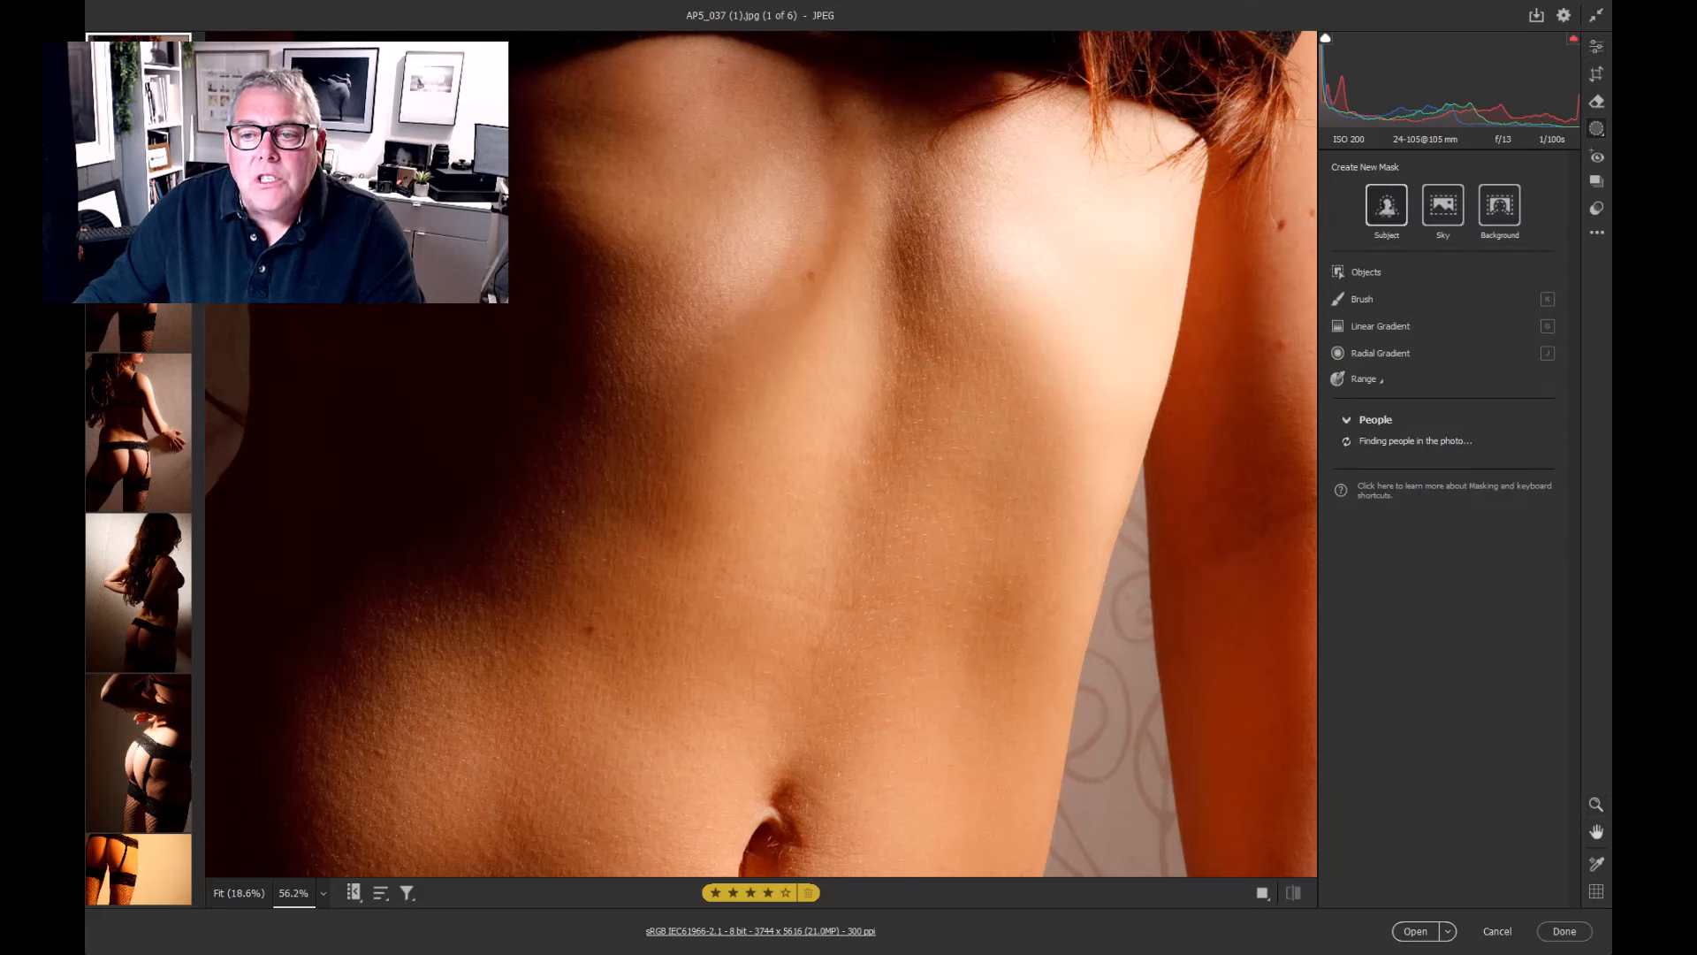
{"action": "left_click", "coordinate": [1386, 207]}
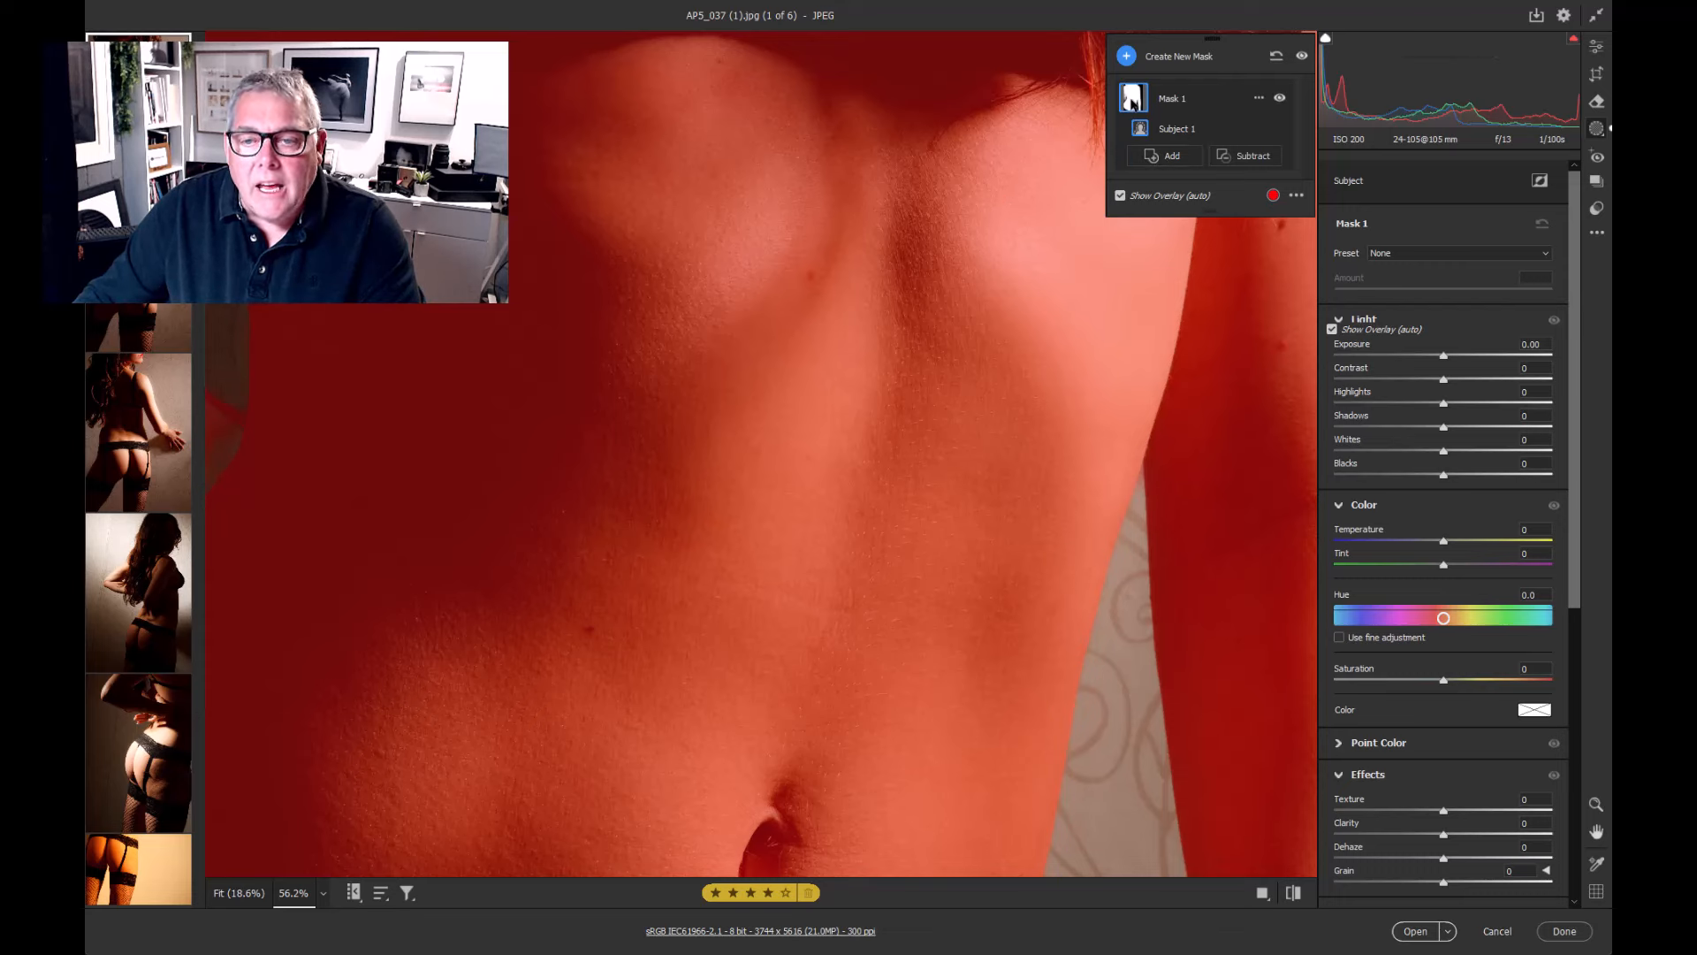
Switch to the photo AP5_046 (1).jpg and set its global Texture to -77
{"action": "left_click", "coordinate": [139, 272]}
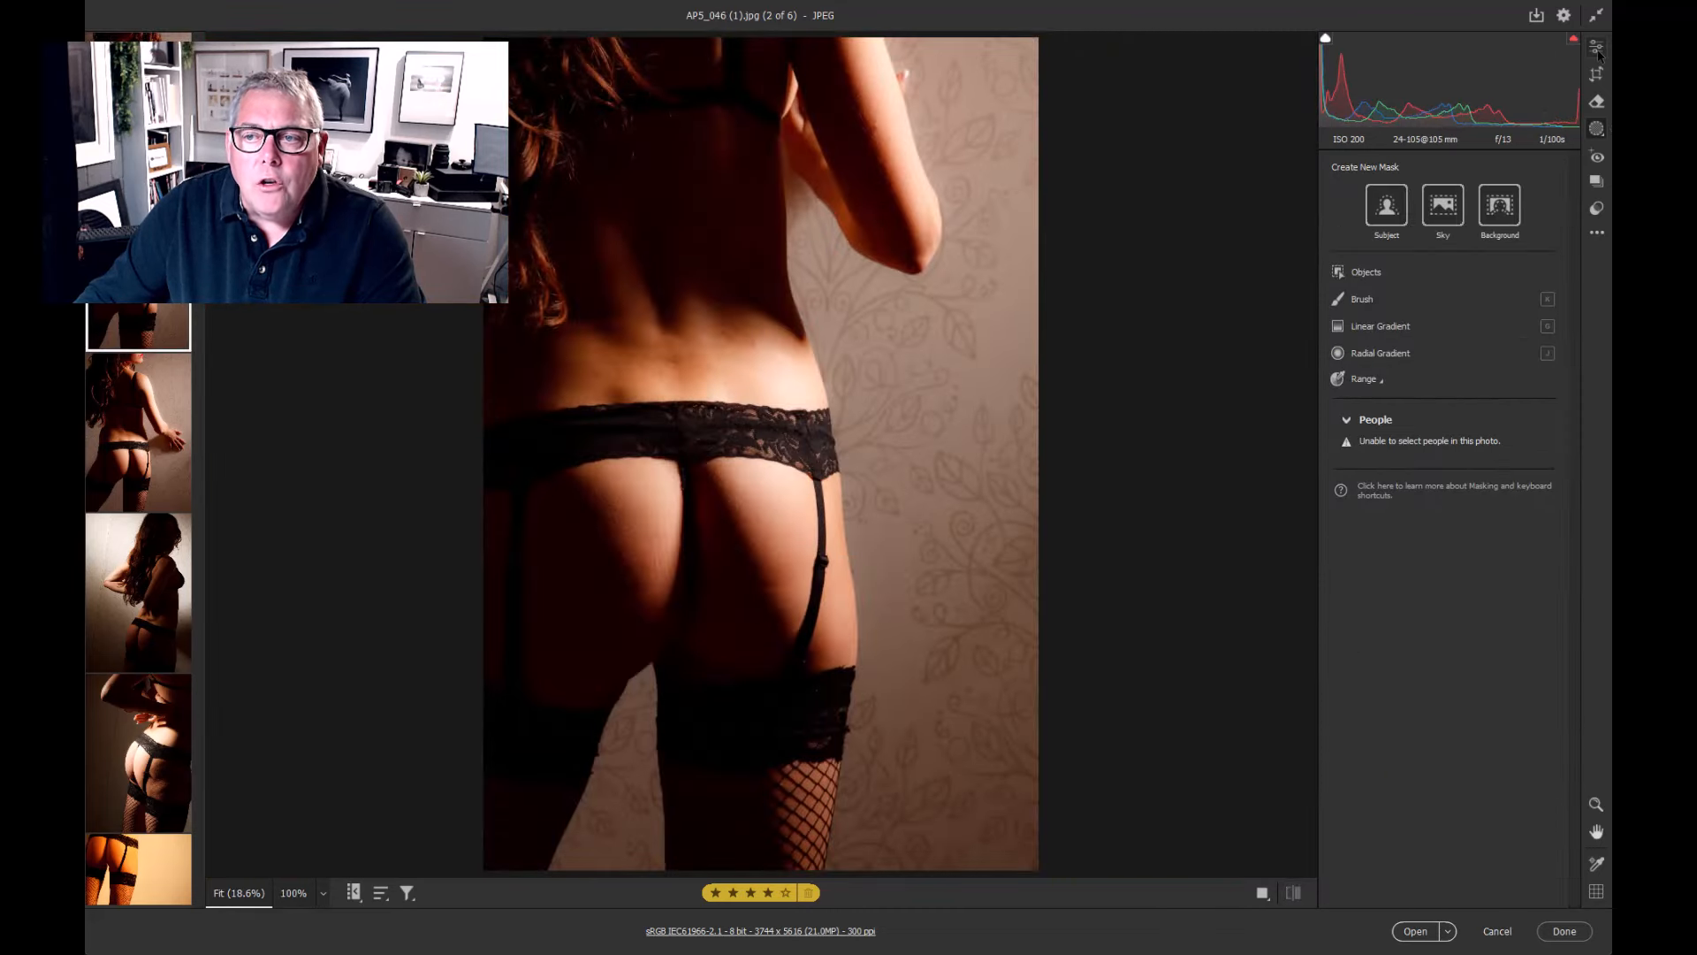
{"action": "left_click", "coordinate": [1597, 51]}
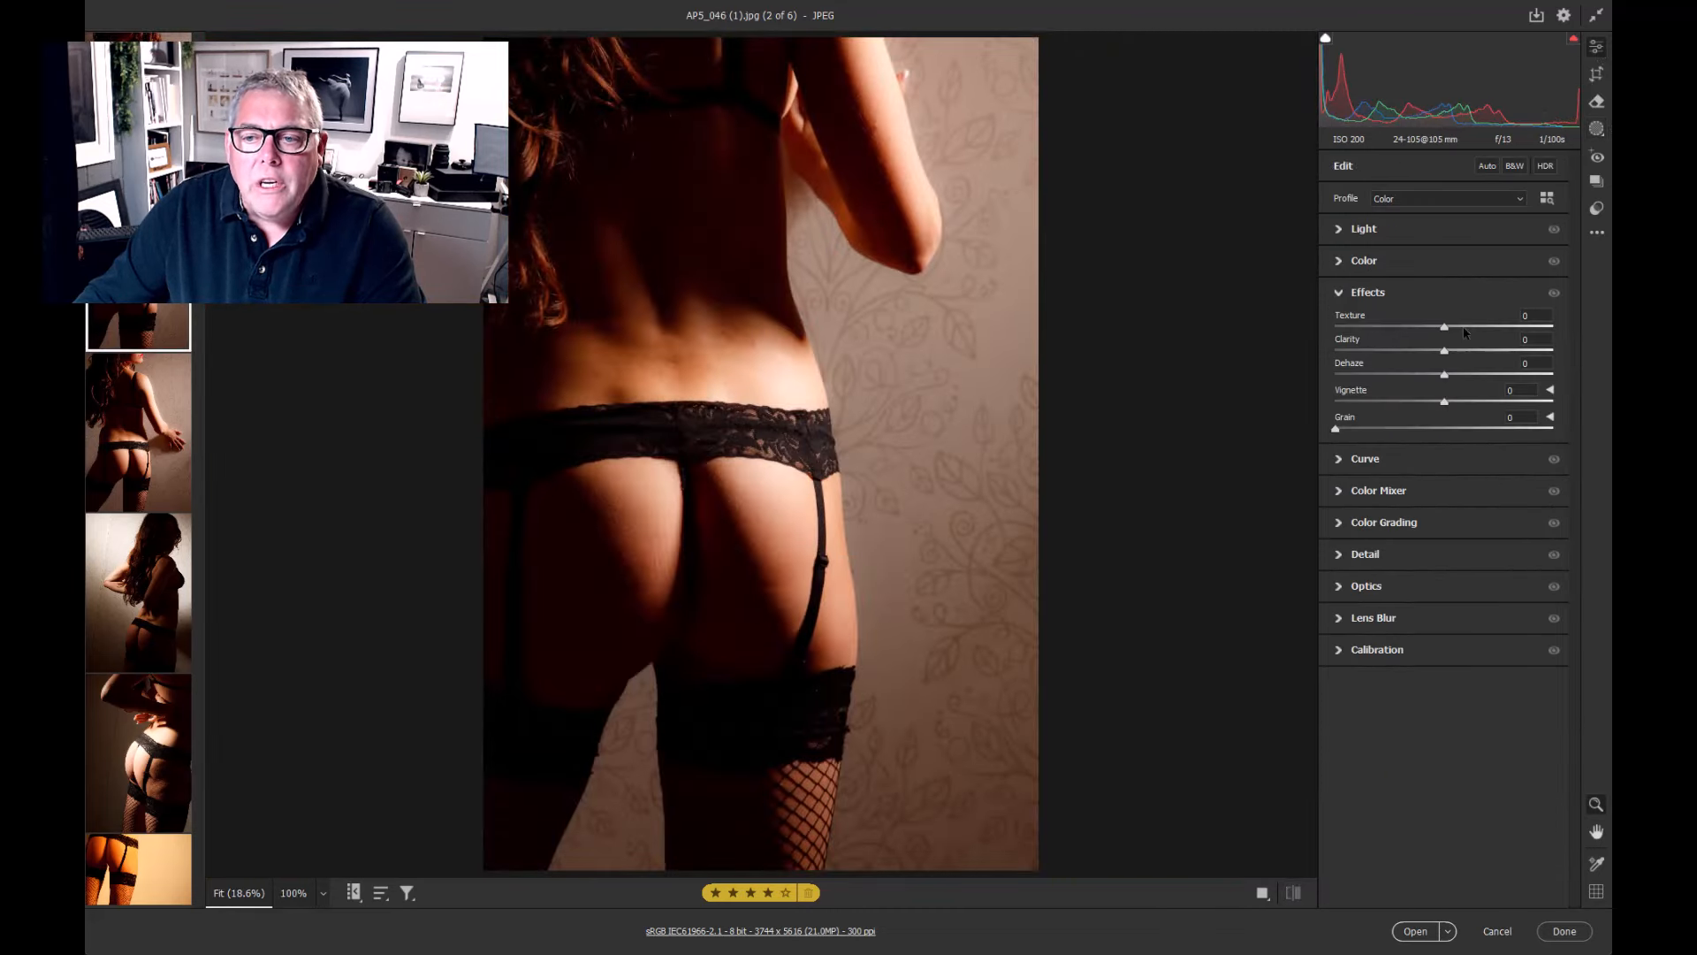
{"action": "left_click_drag", "start_coordinate": [1437, 330], "coordinate": [1361, 328]}
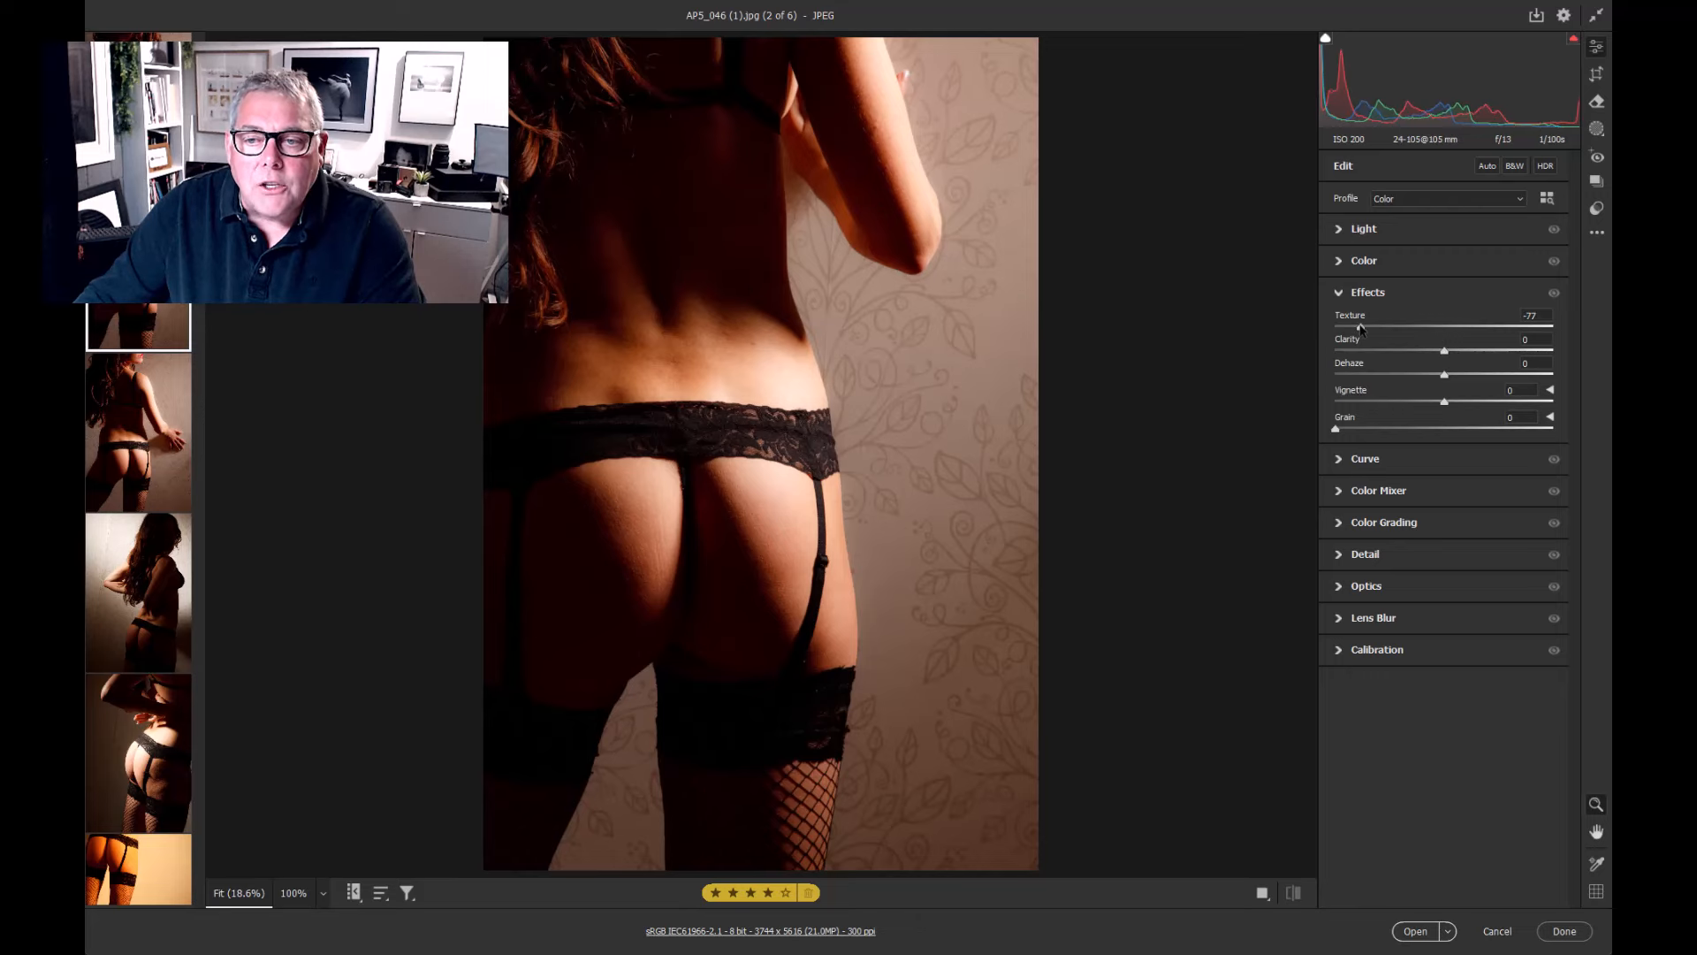
{"action": "left_click", "coordinate": [849, 345]}
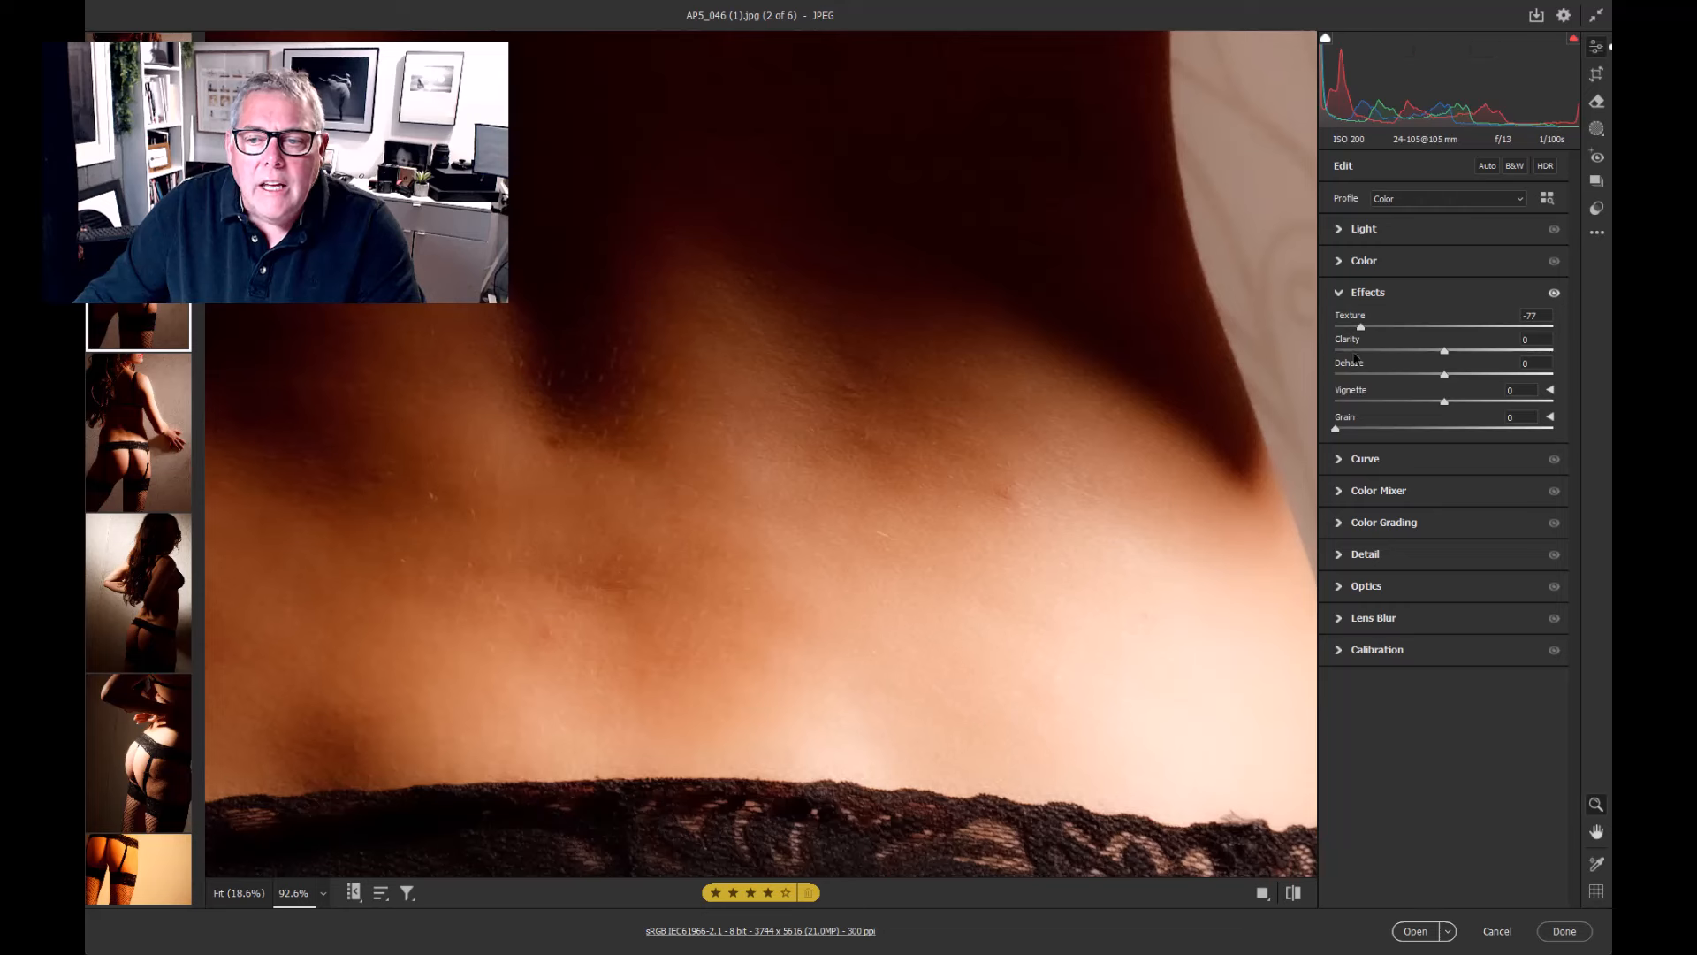
Try Clarity at -42, reset it to 0, and set the photo's global Texture to -72
{"action": "left_click_drag", "start_coordinate": [1438, 352], "coordinate": [1396, 354]}
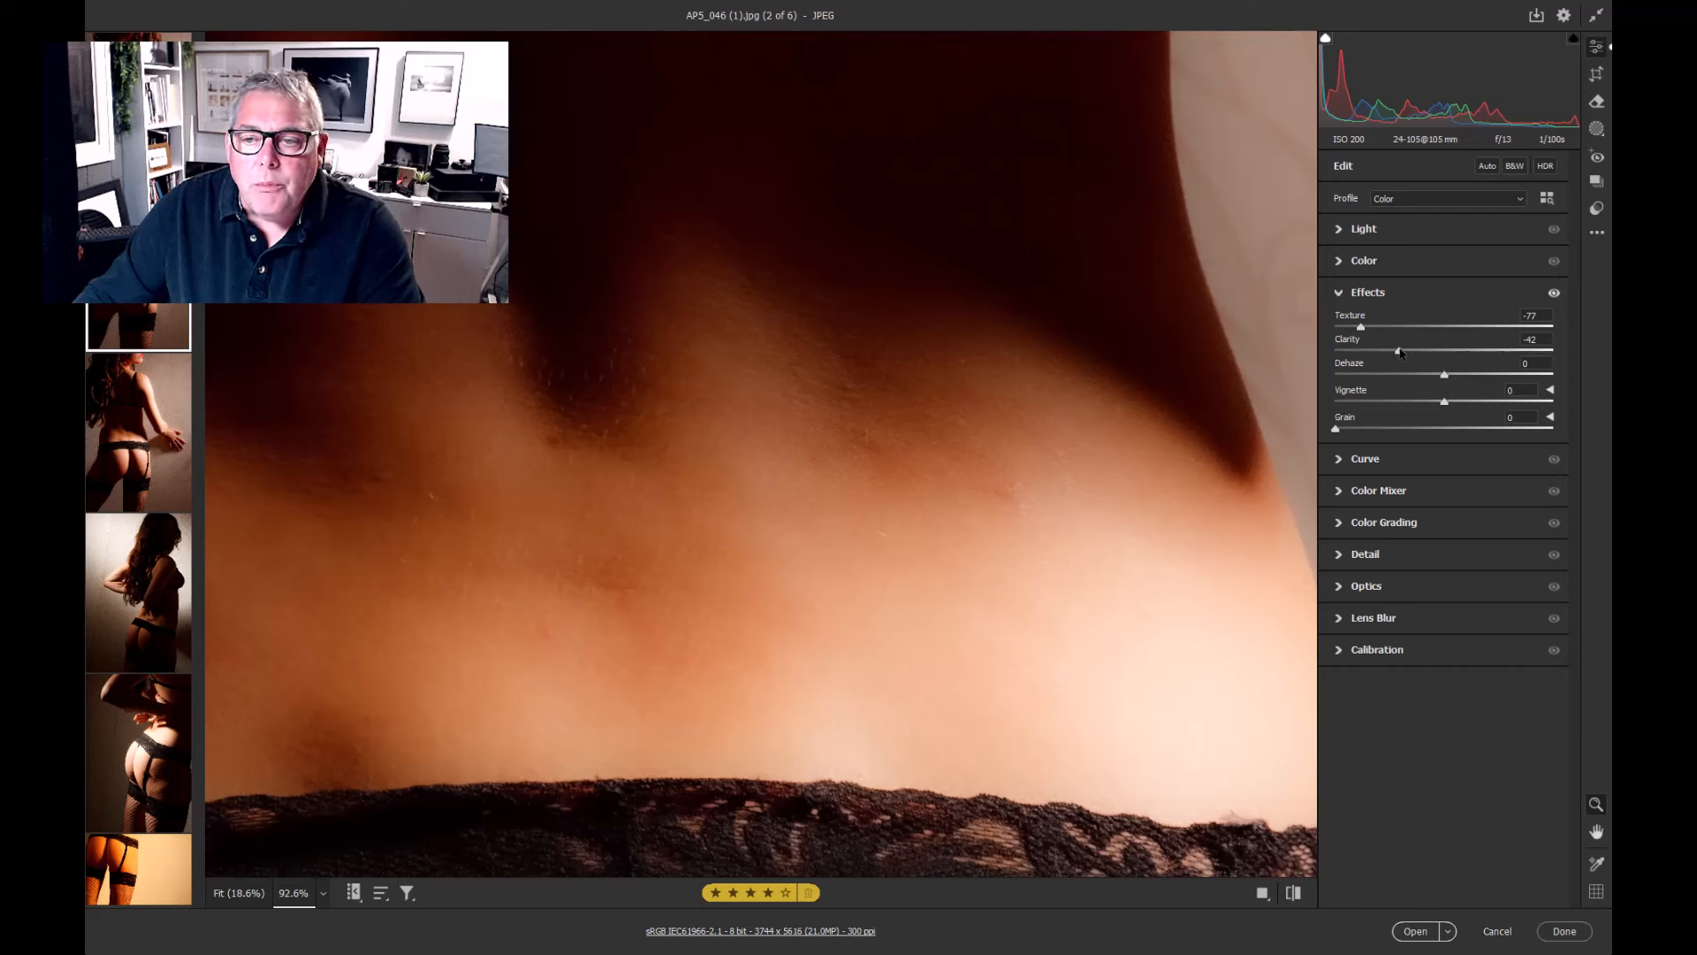
{"action": "double_click", "coordinate": [1399, 351]}
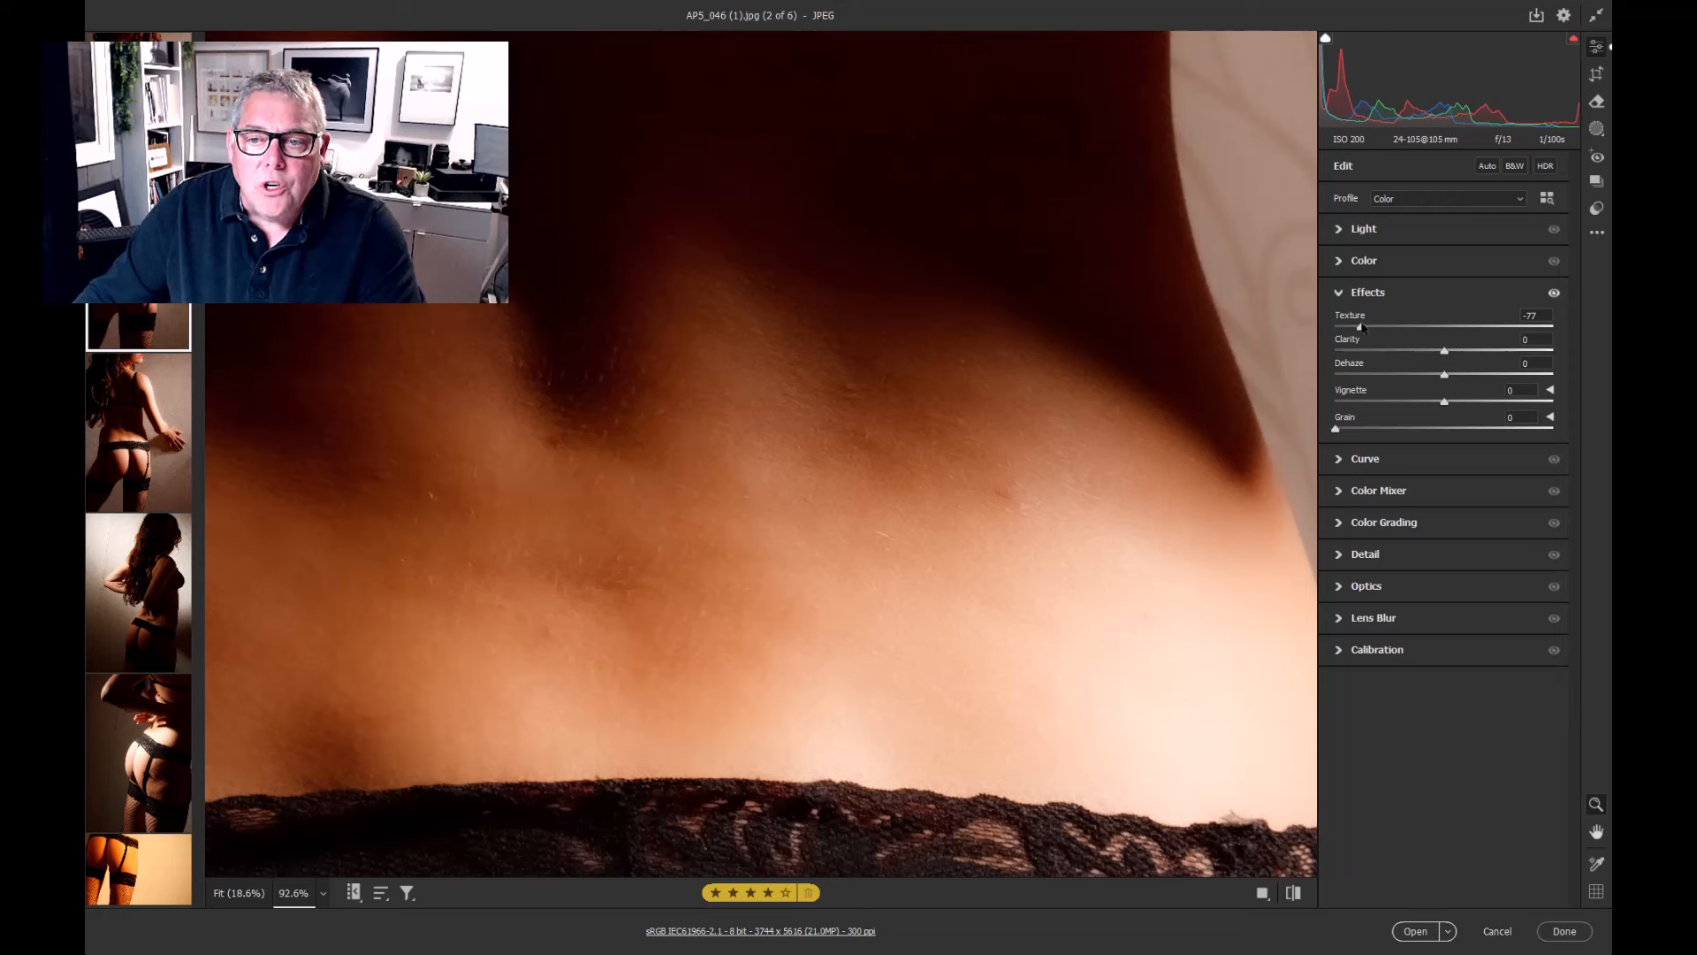
{"action": "left_click_drag", "start_coordinate": [1361, 329], "coordinate": [1366, 331]}
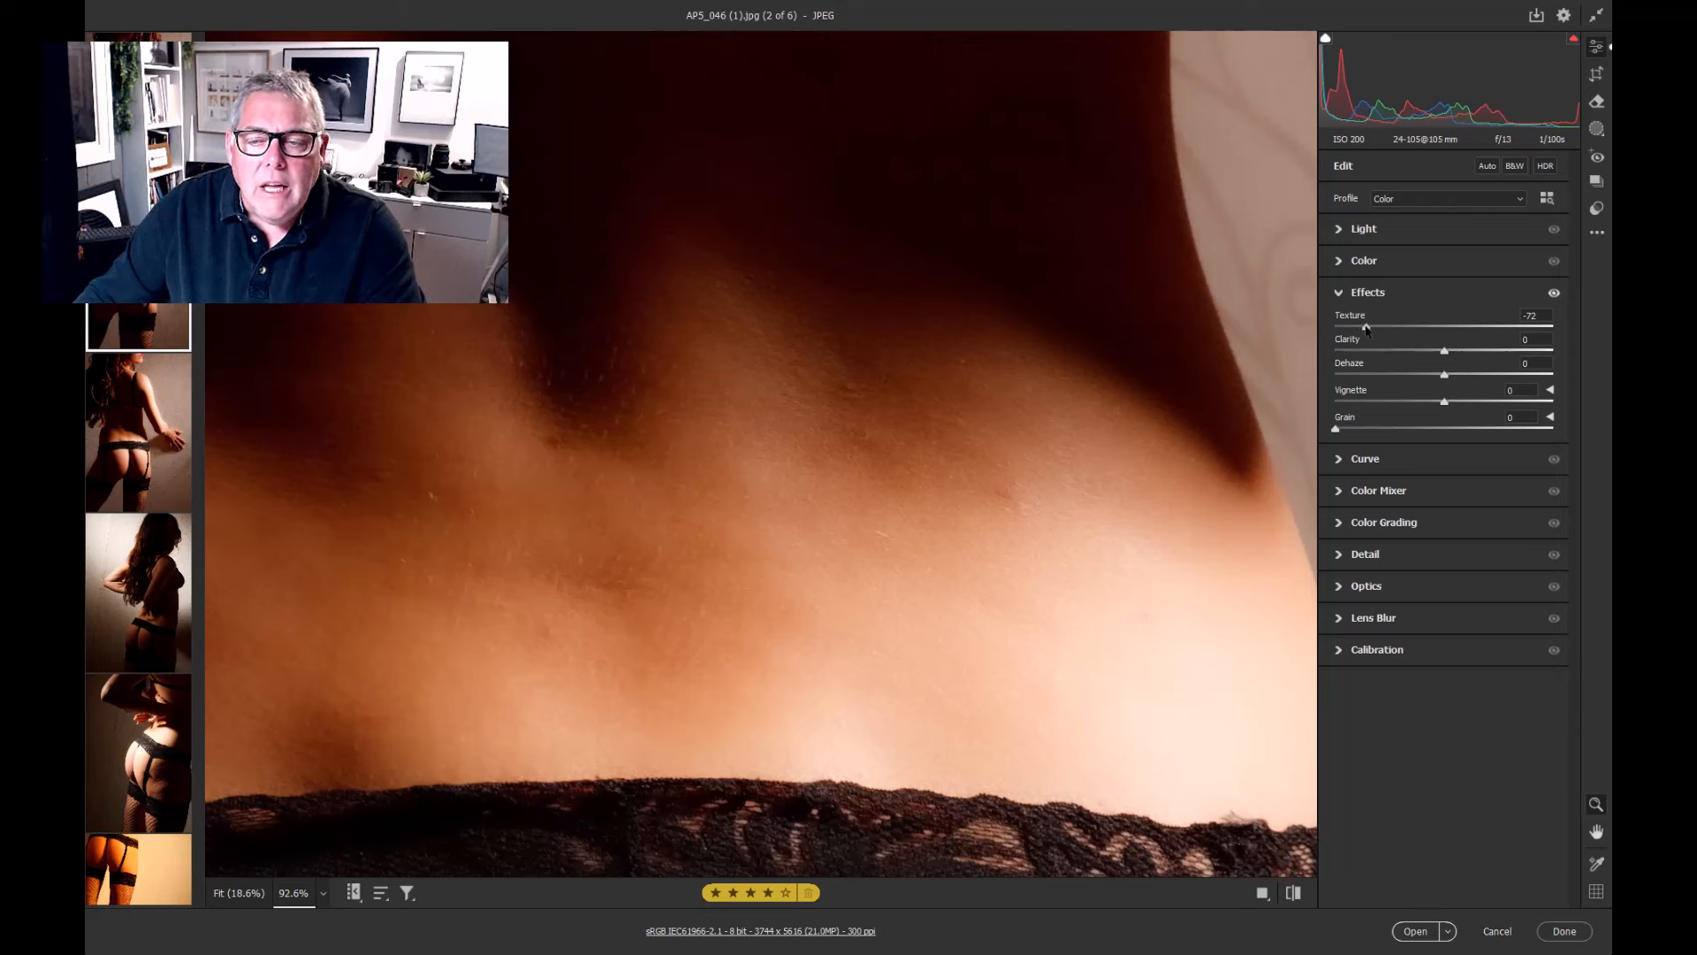
Start a new Brush mask on the photo with its Texture set to -69
{"action": "left_click", "coordinate": [1596, 129]}
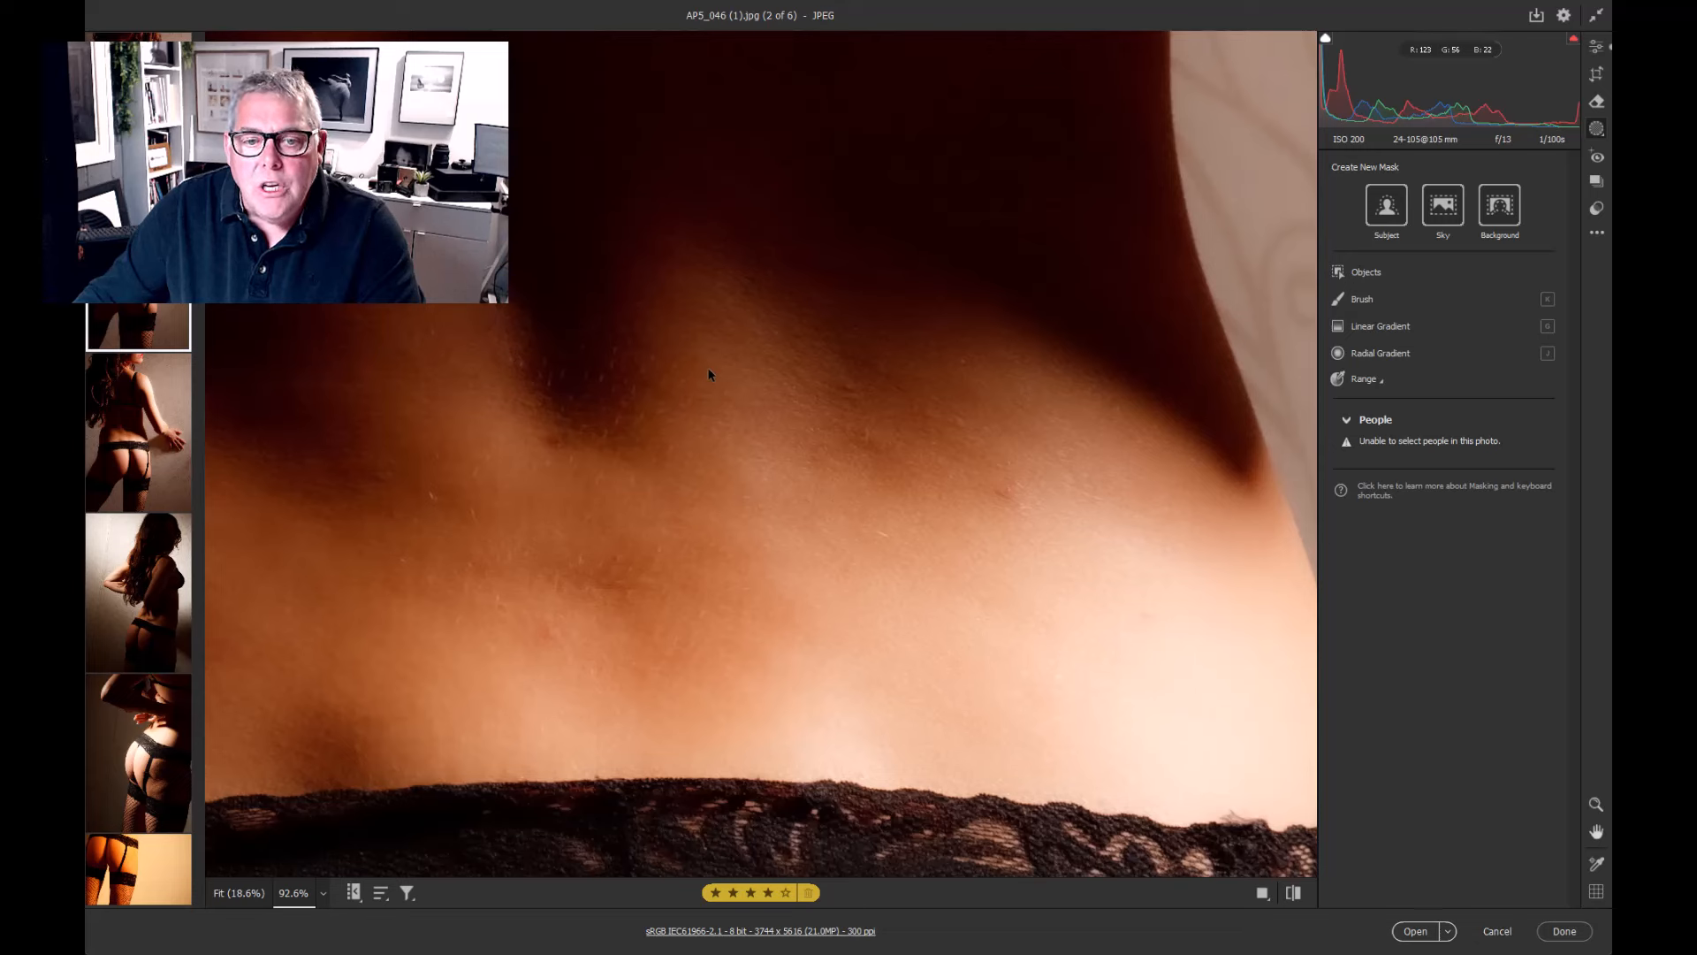
{"action": "left_click", "coordinate": [1355, 301]}
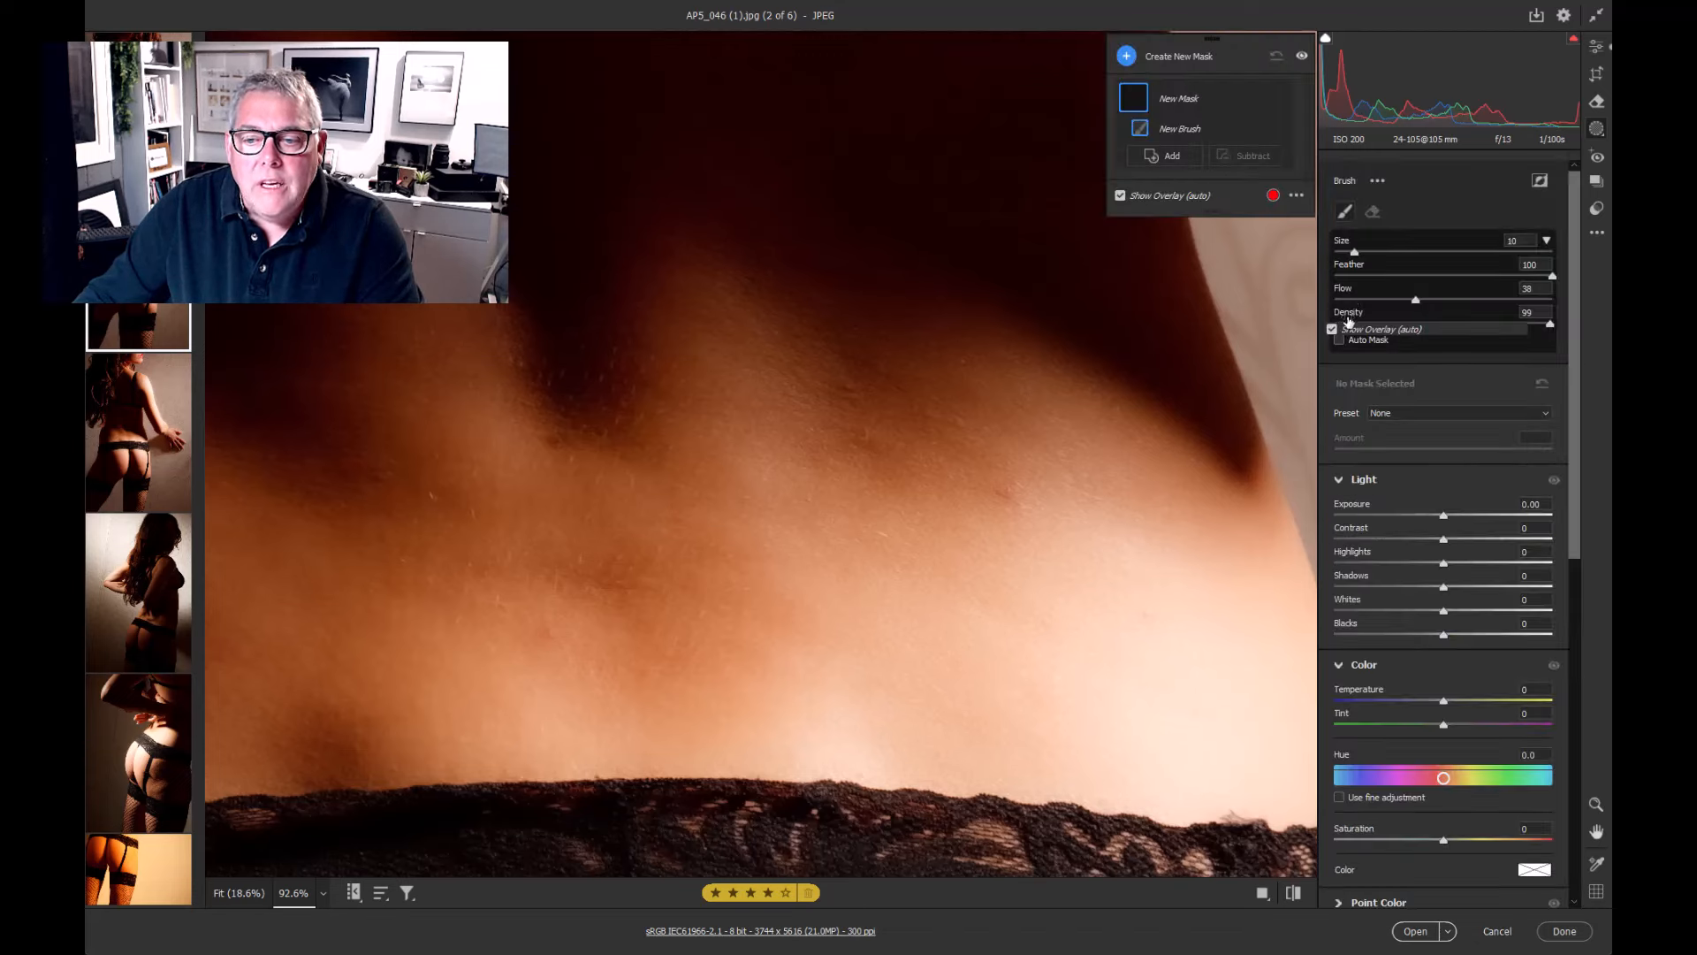
{"action": "scroll", "coordinate": [1370, 530], "scroll_direction": "down", "scroll_amount": 7}
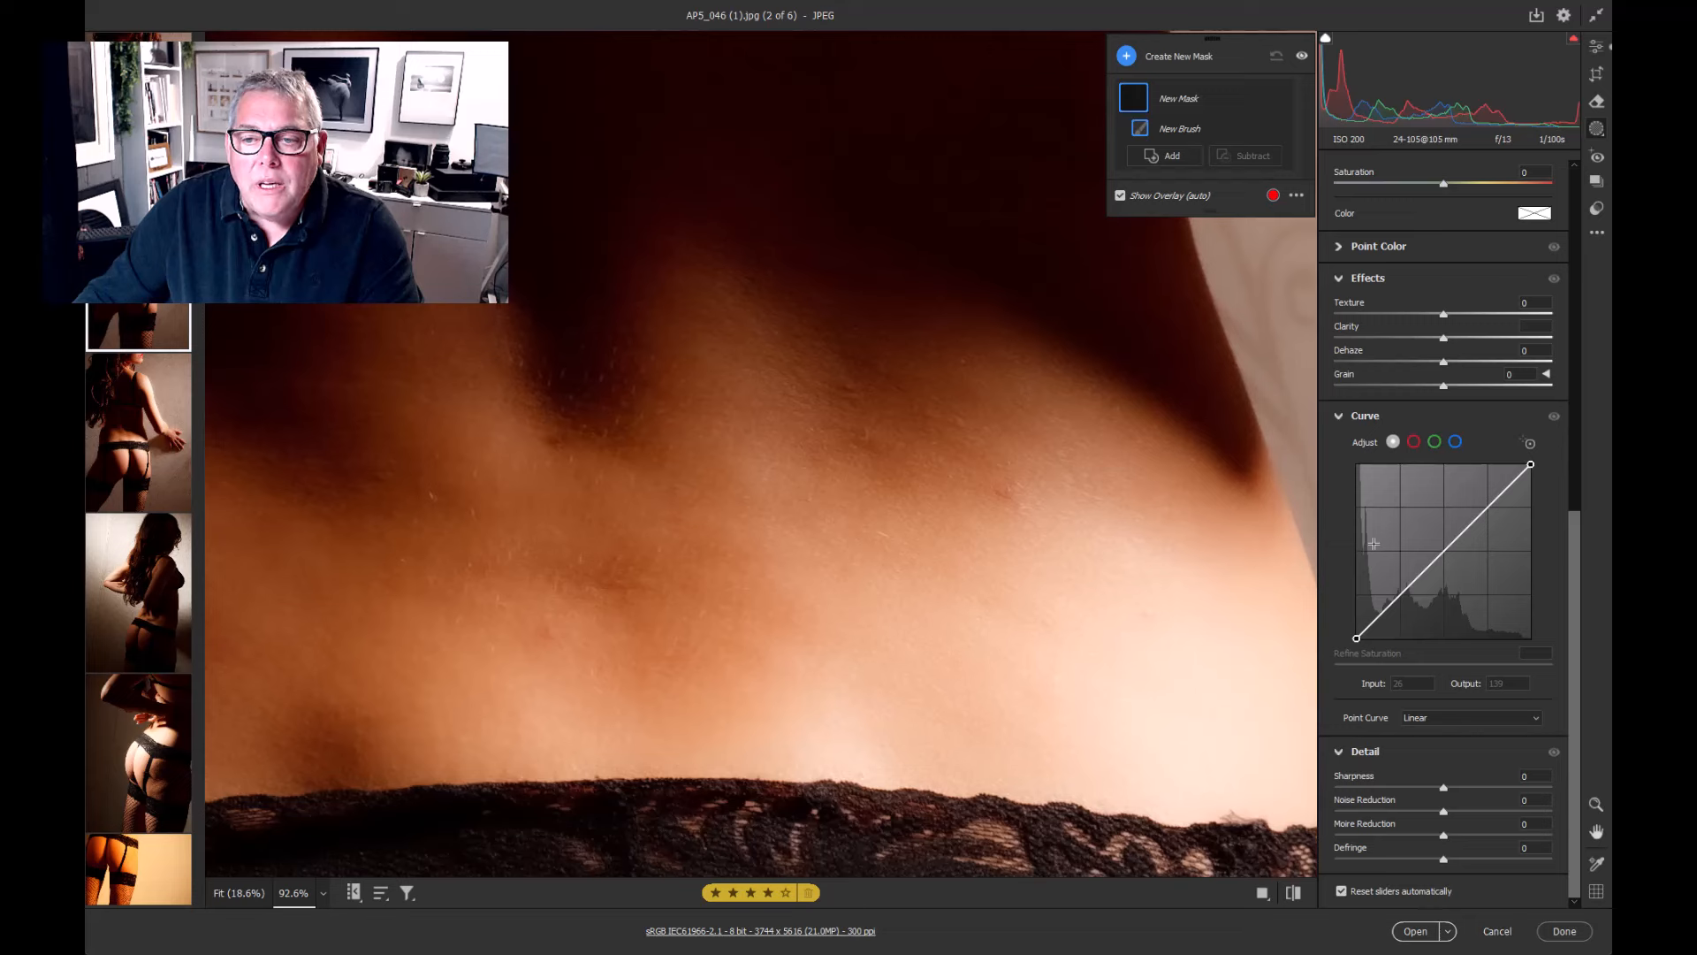
{"action": "left_click_drag", "start_coordinate": [1425, 317], "coordinate": [1367, 314]}
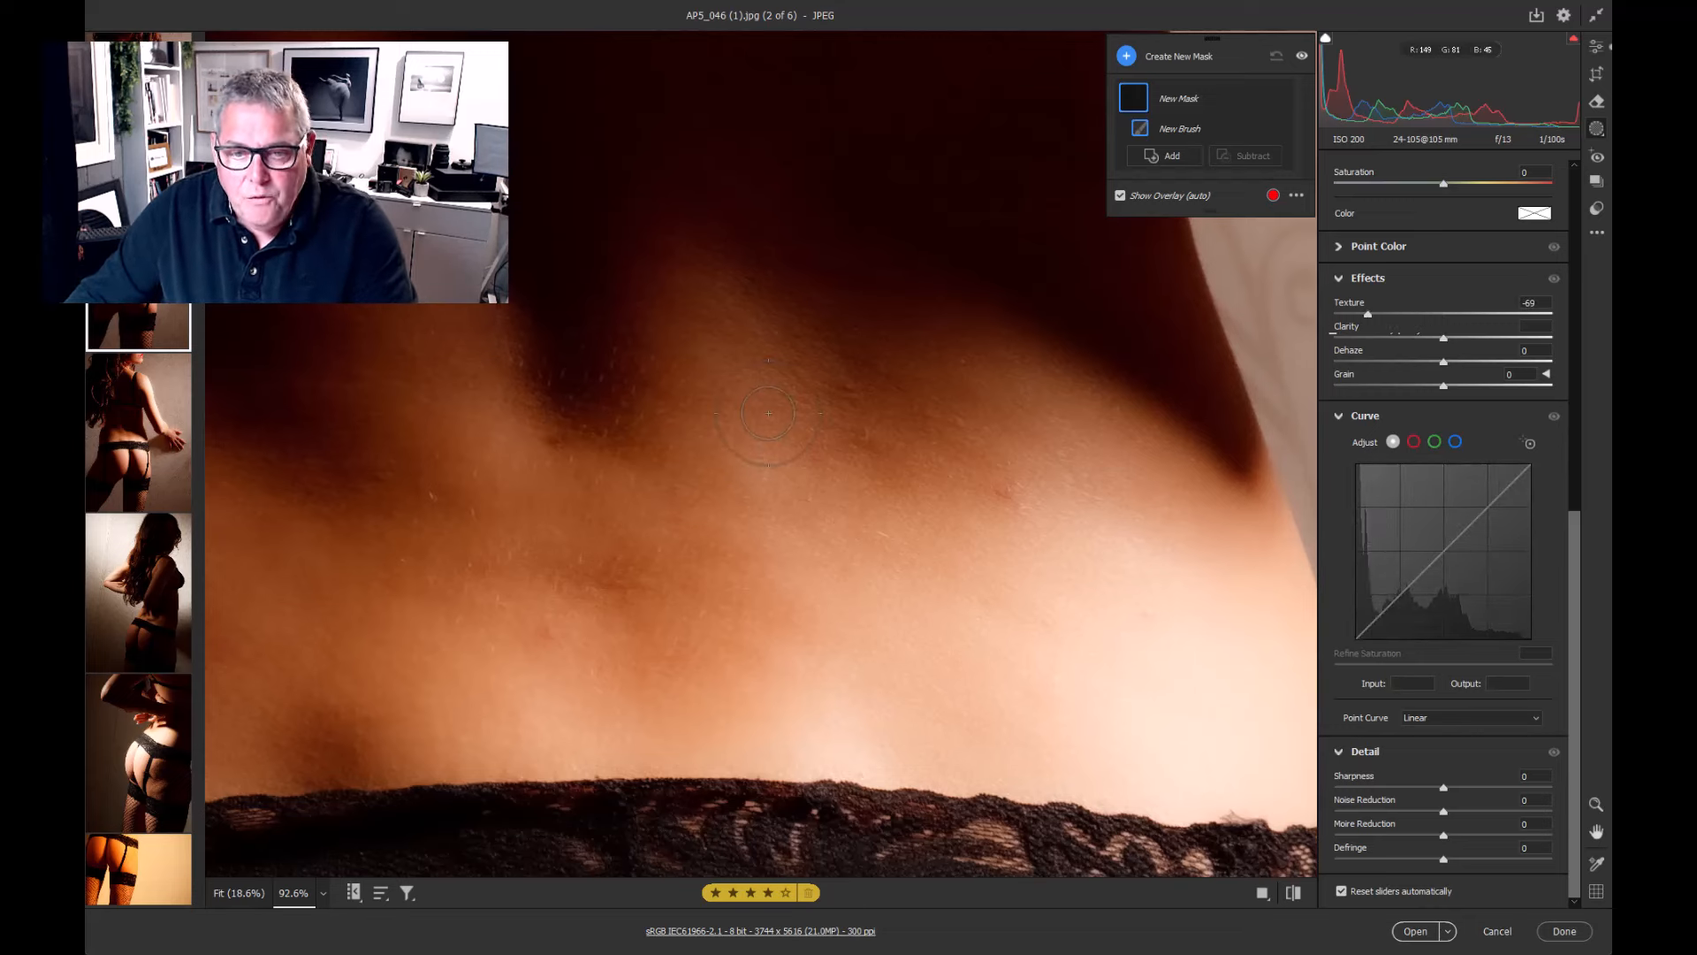
Paint the mask with a smaller brush over the skin of the back, lower body and arm
{"action": "scroll", "coordinate": [768, 412], "scroll_direction": "down", "scroll_amount": 5}
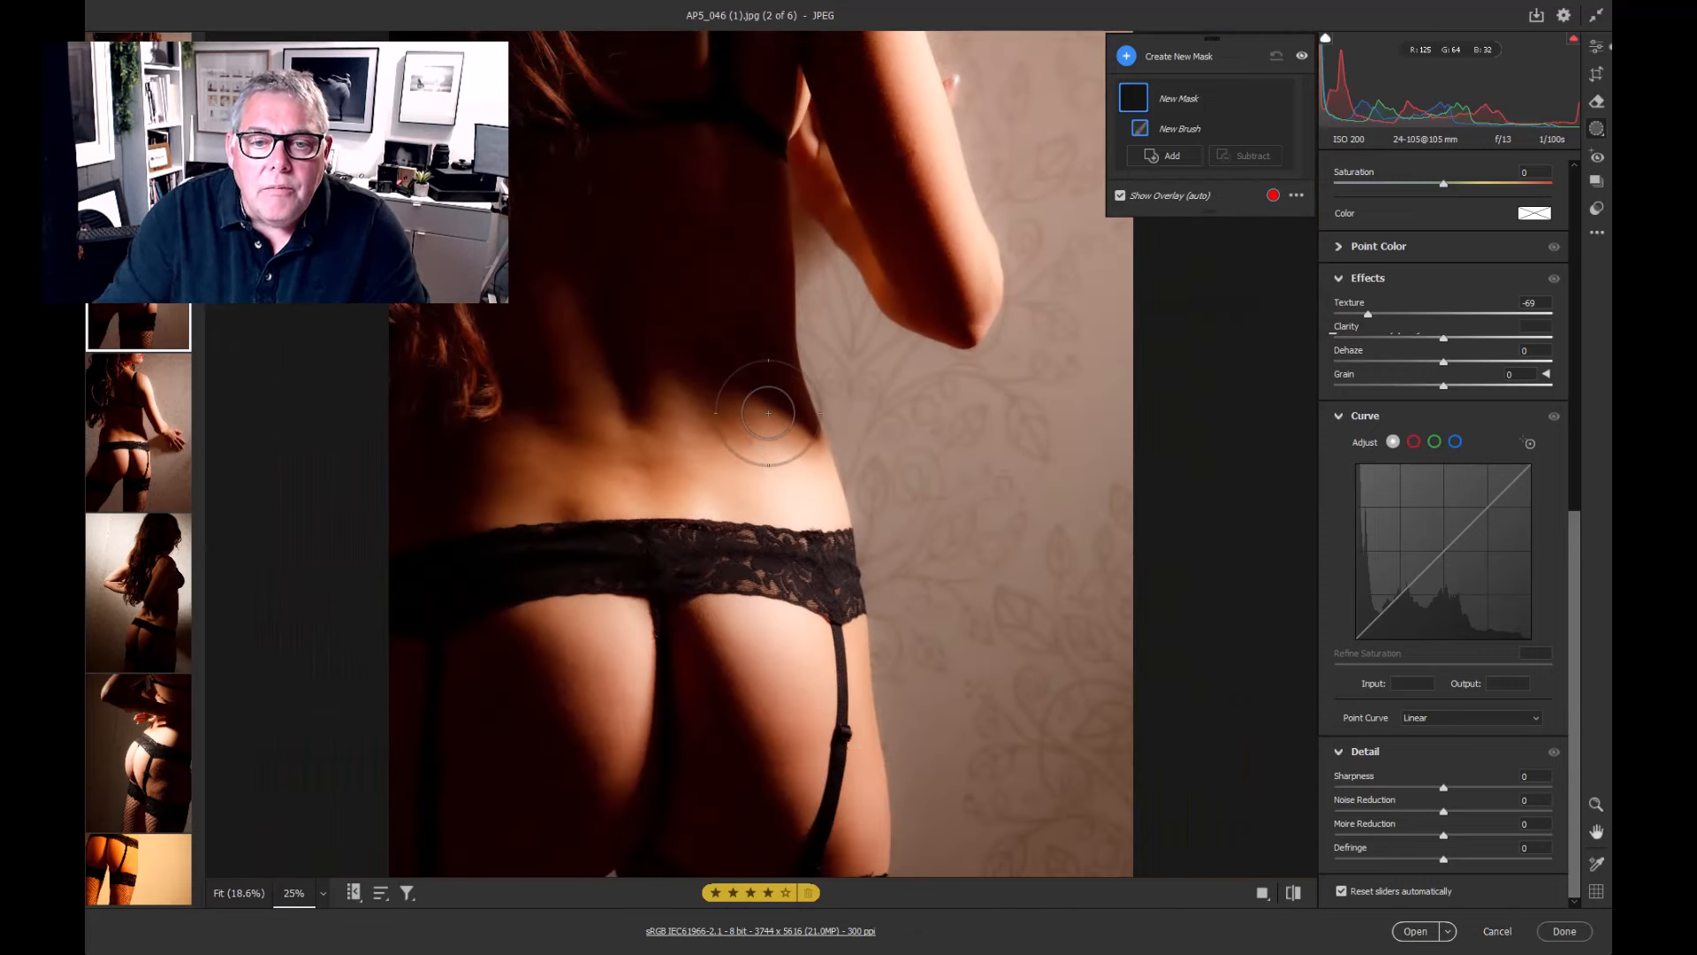
{"action": "left_click_drag", "start_coordinate": [667, 402], "coordinate": [704, 539]}
{"action": "key", "text": "bracketleft"}
{"action": "key", "text": "bracketleft"}
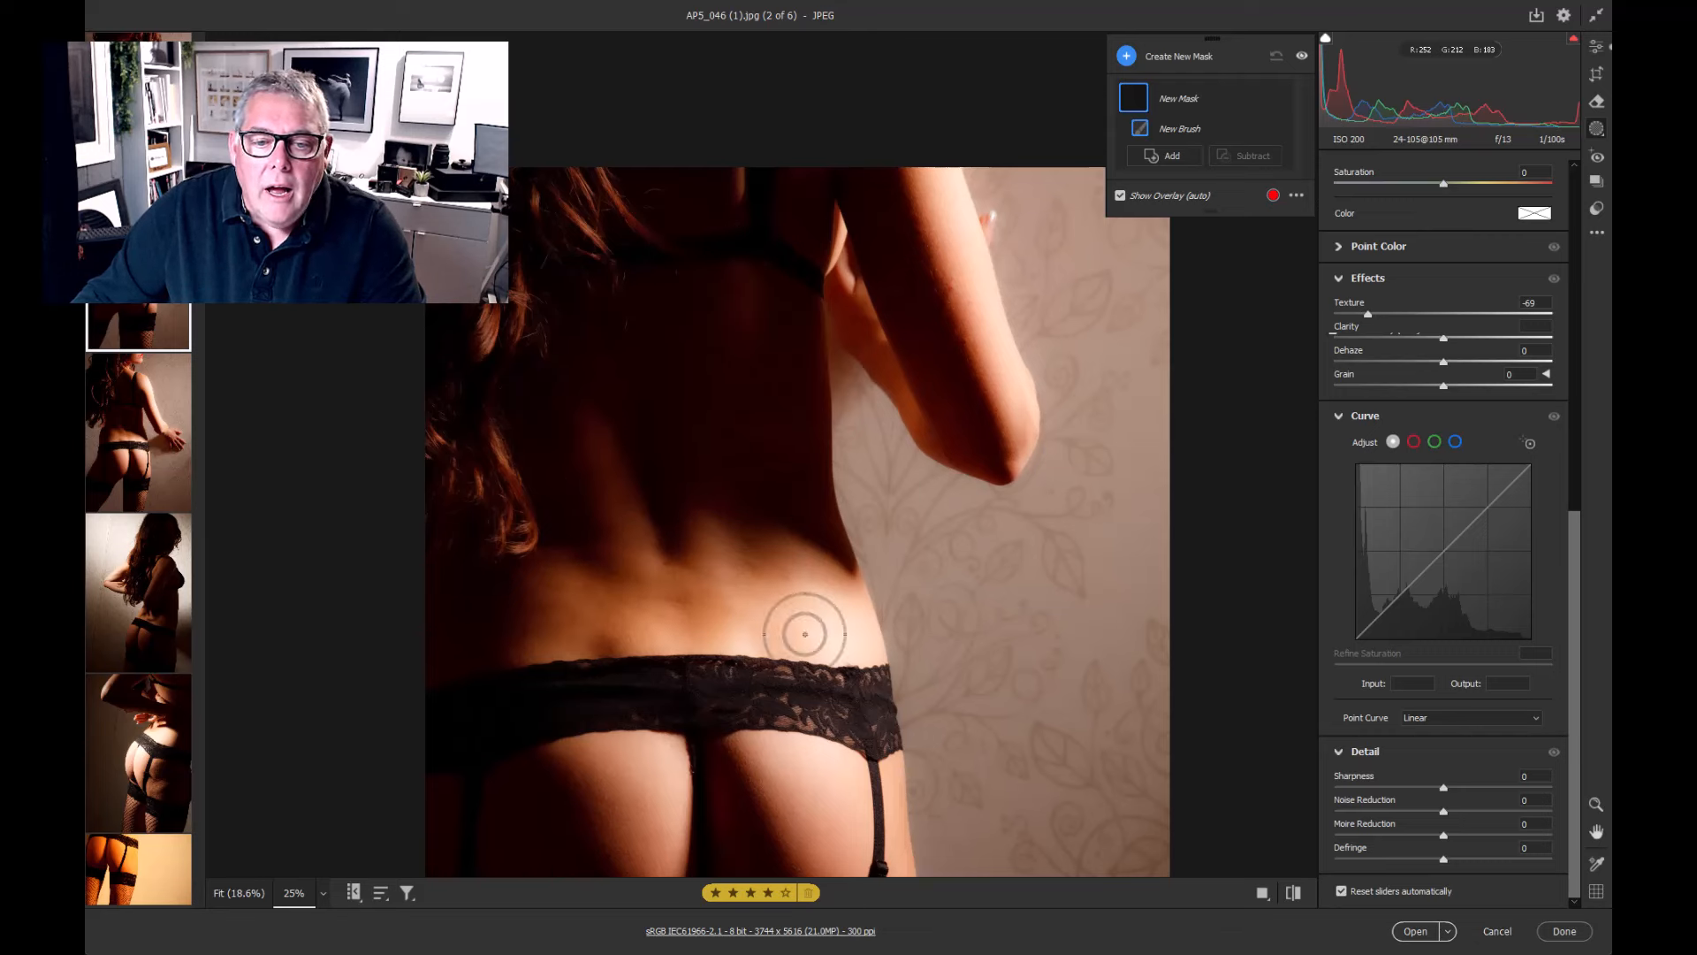
{"action": "mouse_move", "coordinate": [752, 369]}
{"action": "left_mouse_down"}
{"action": "mouse_move", "coordinate": [606, 290]}
{"action": "mouse_move", "coordinate": [584, 694]}
{"action": "left_mouse_up"}
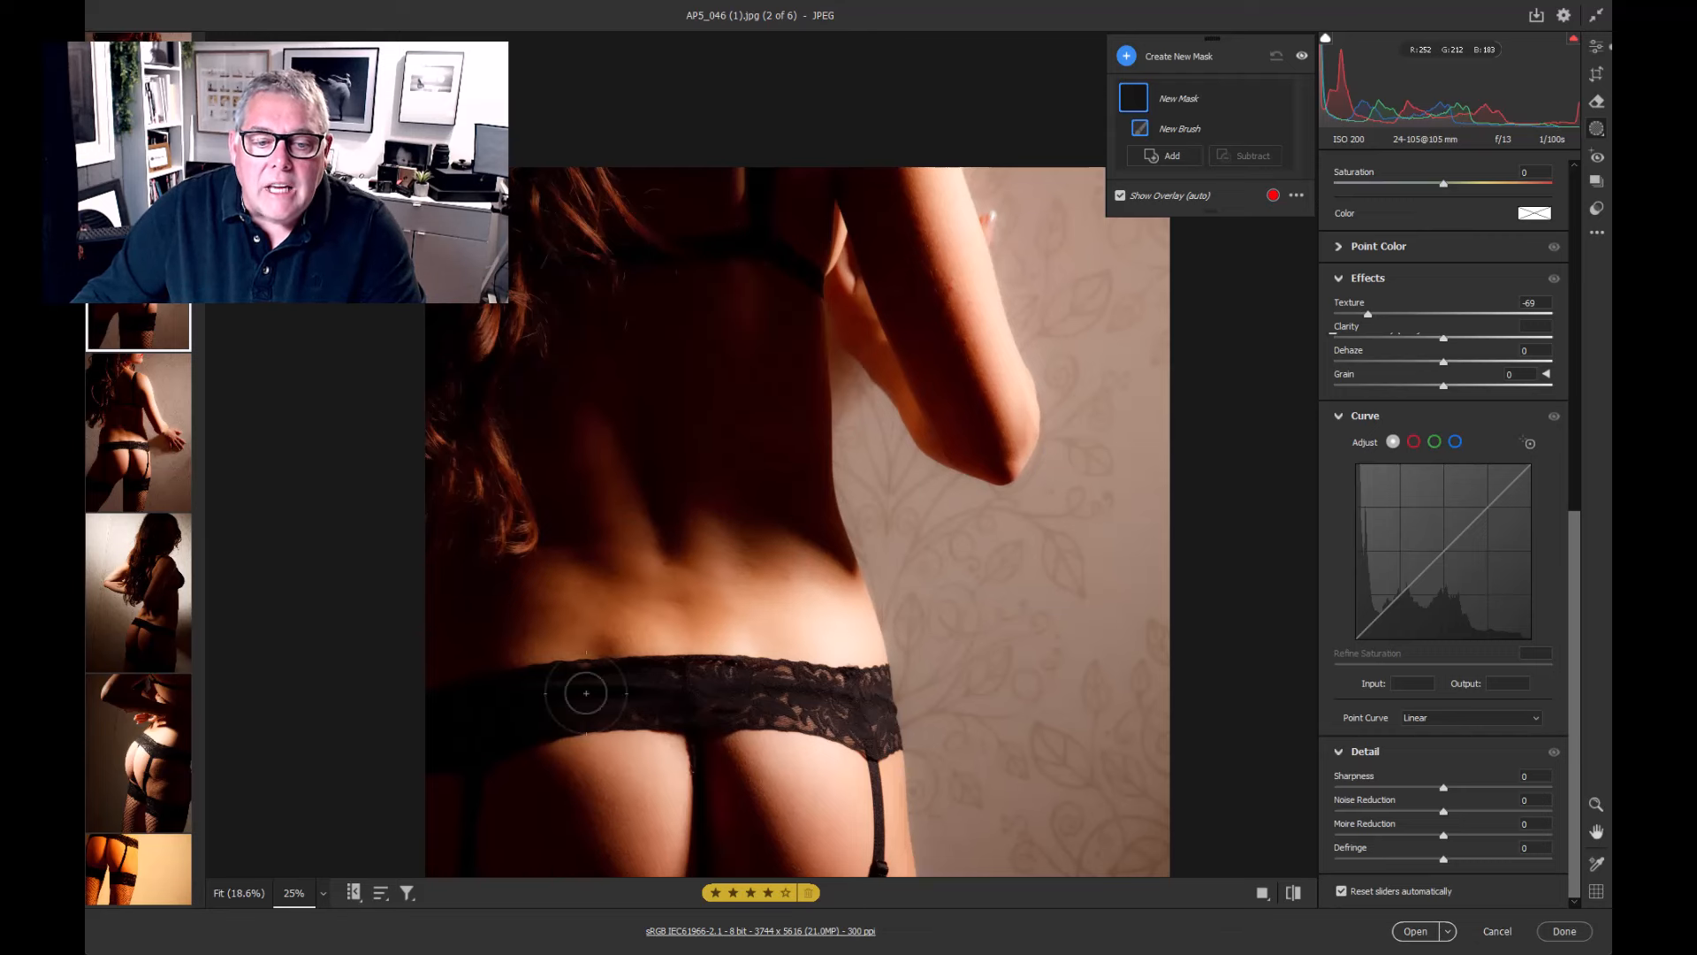
{"action": "mouse_move", "coordinate": [636, 768]}
{"action": "left_mouse_down"}
{"action": "mouse_move", "coordinate": [551, 809]}
{"action": "mouse_move", "coordinate": [600, 901]}
{"action": "mouse_move", "coordinate": [522, 834]}
{"action": "left_mouse_up"}
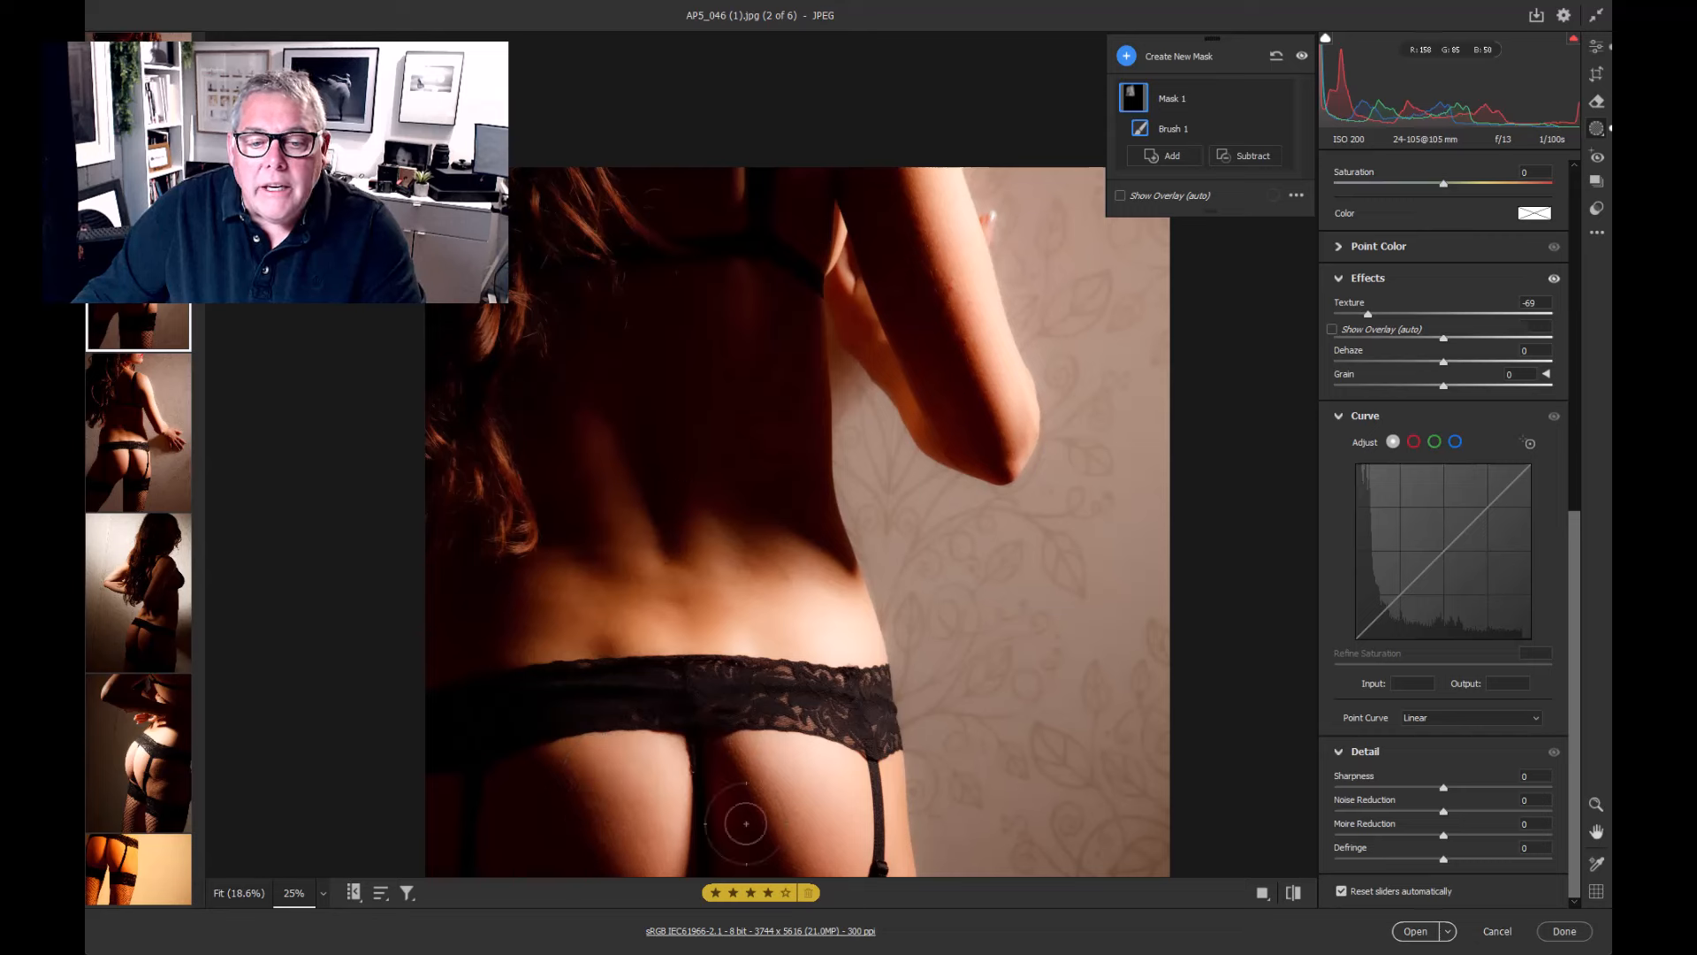
{"action": "mouse_move", "coordinate": [746, 823]}
{"action": "left_mouse_down"}
{"action": "mouse_move", "coordinate": [739, 753]}
{"action": "mouse_move", "coordinate": [816, 746]}
{"action": "mouse_move", "coordinate": [800, 871]}
{"action": "mouse_move", "coordinate": [830, 858]}
{"action": "mouse_move", "coordinate": [873, 783]}
{"action": "left_mouse_up"}
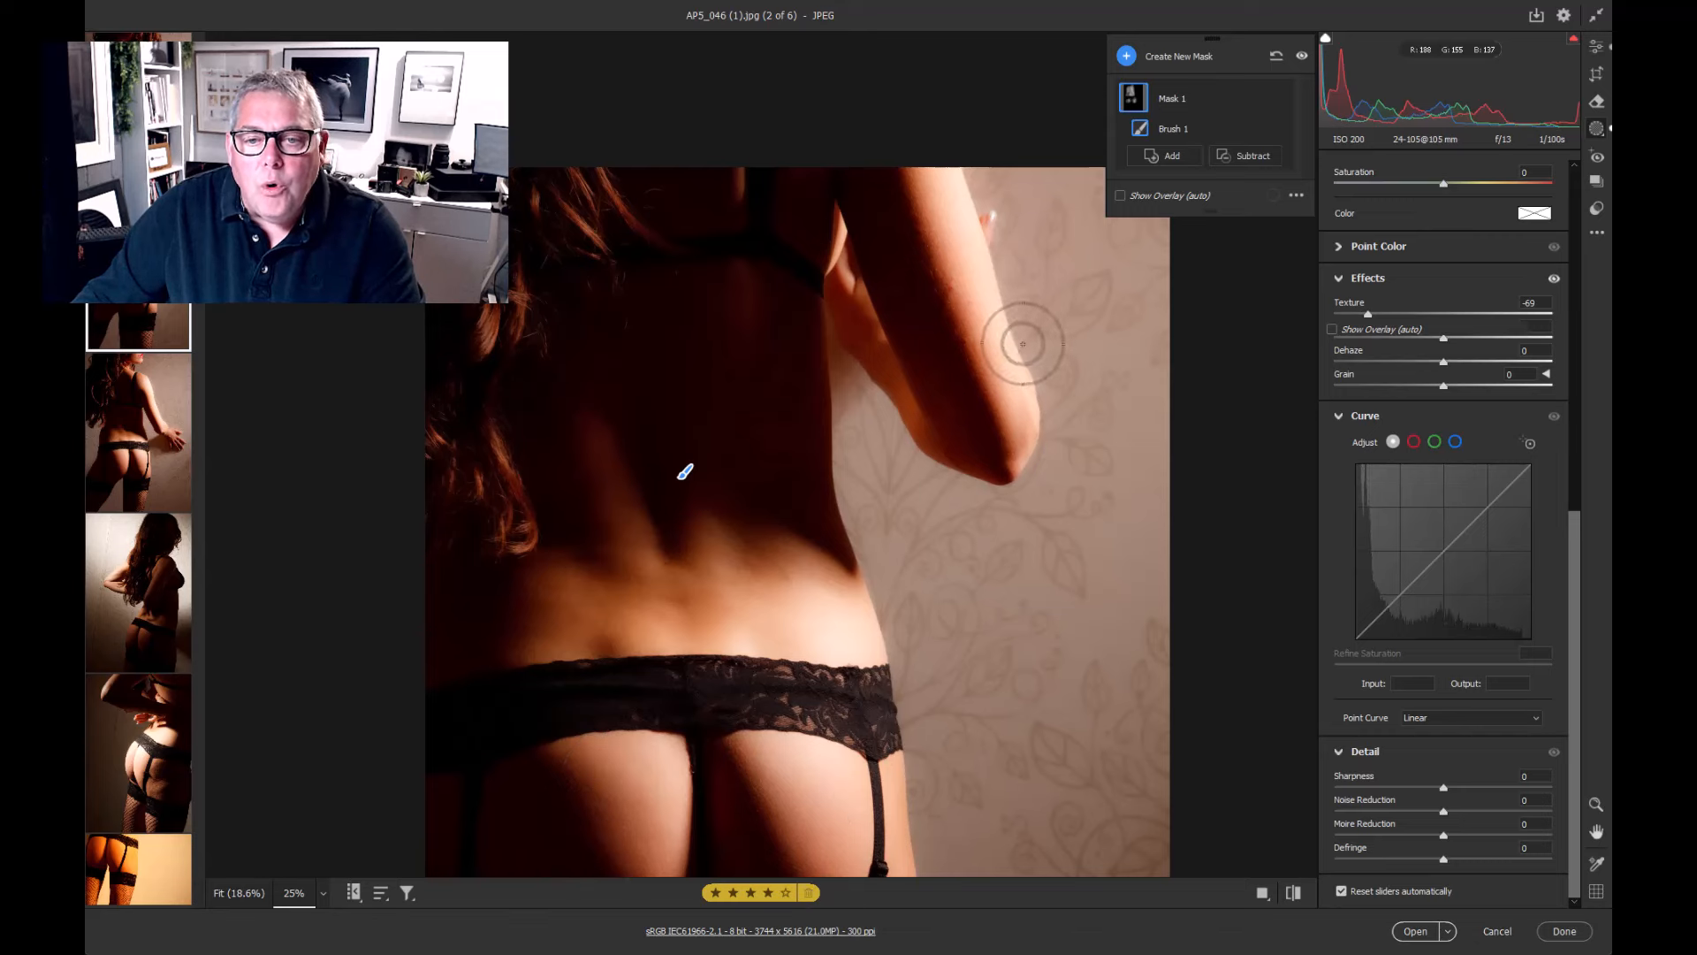
{"action": "mouse_move", "coordinate": [1011, 379]}
{"action": "left_mouse_down"}
{"action": "mouse_move", "coordinate": [962, 231]}
{"action": "mouse_move", "coordinate": [975, 322]}
{"action": "mouse_move", "coordinate": [931, 378]}
{"action": "mouse_move", "coordinate": [872, 273]}
{"action": "mouse_move", "coordinate": [818, 256]}
{"action": "left_mouse_up"}
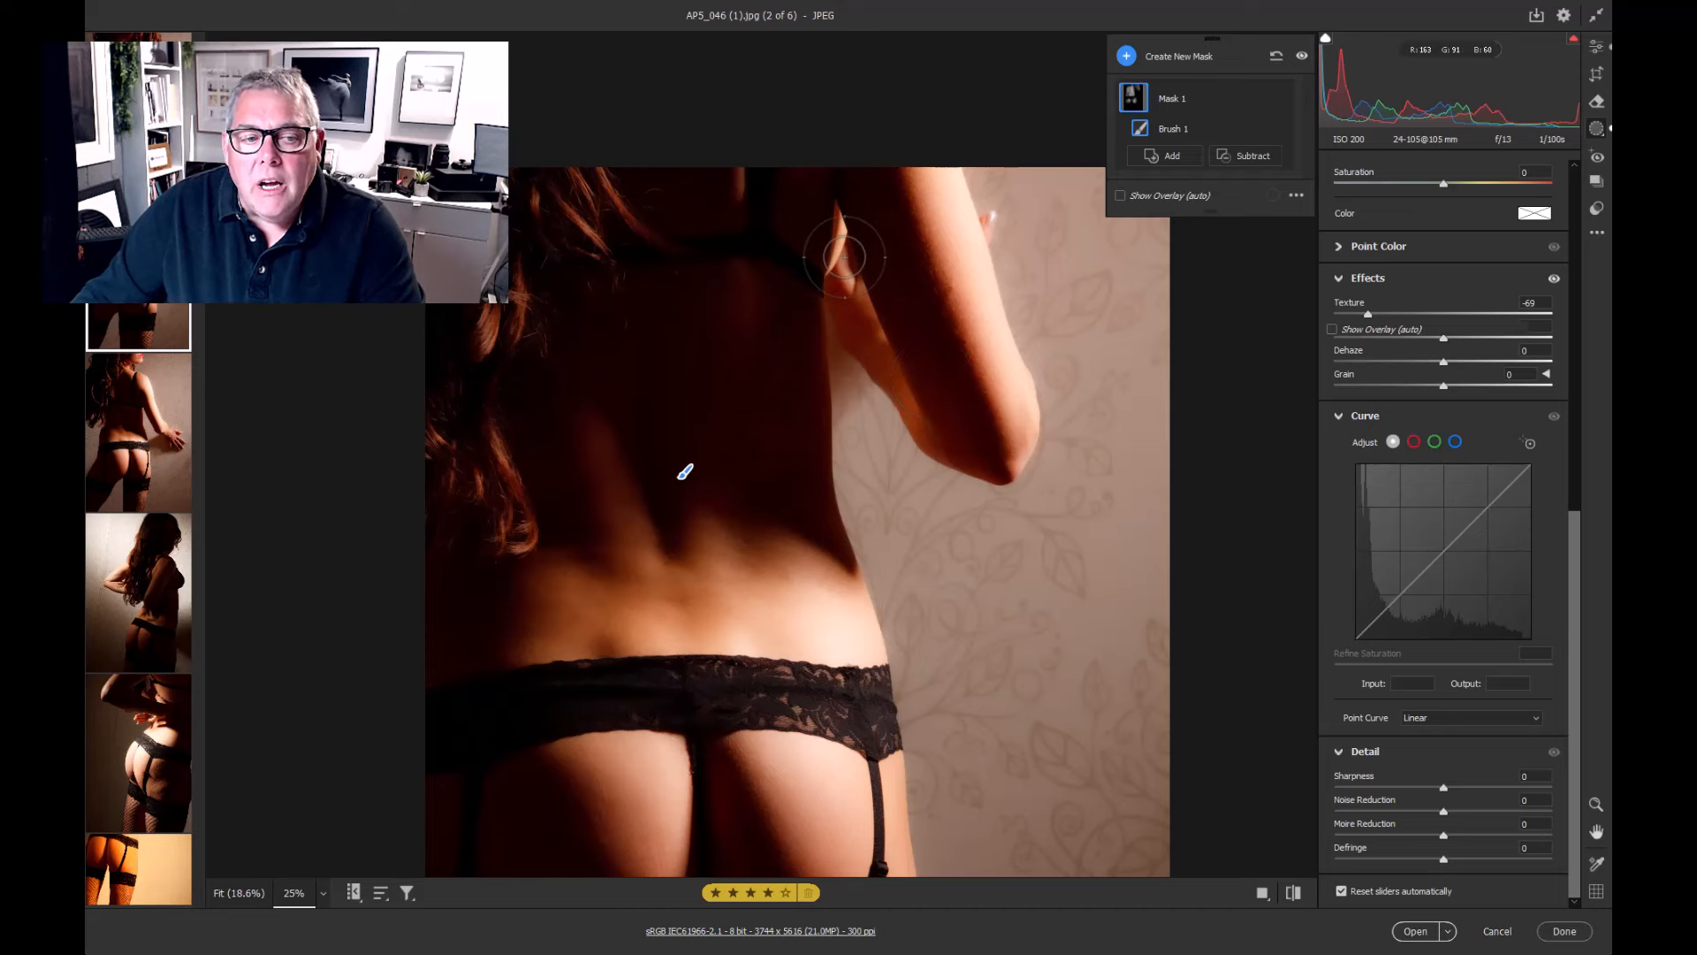
Switch to AP5_051 (1).jpg and create a single mask of Person 1's Facial Skin and Body Skin
{"action": "left_click", "coordinate": [126, 431]}
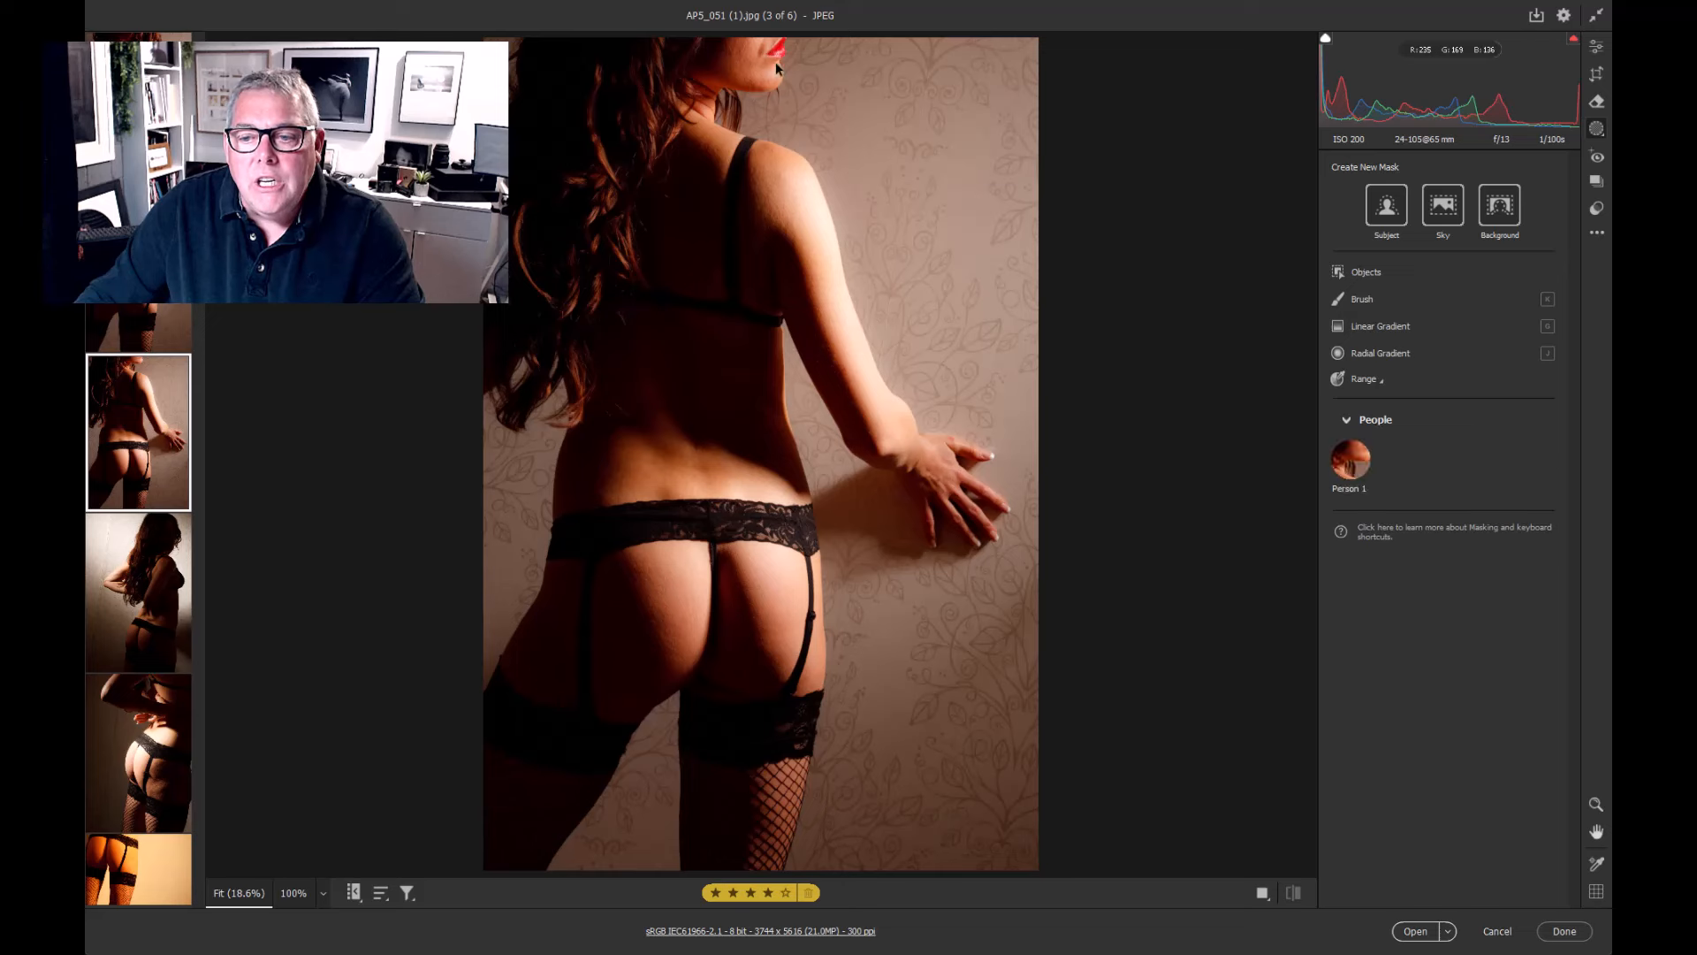
{"action": "mouse_move", "coordinate": [1367, 464]}
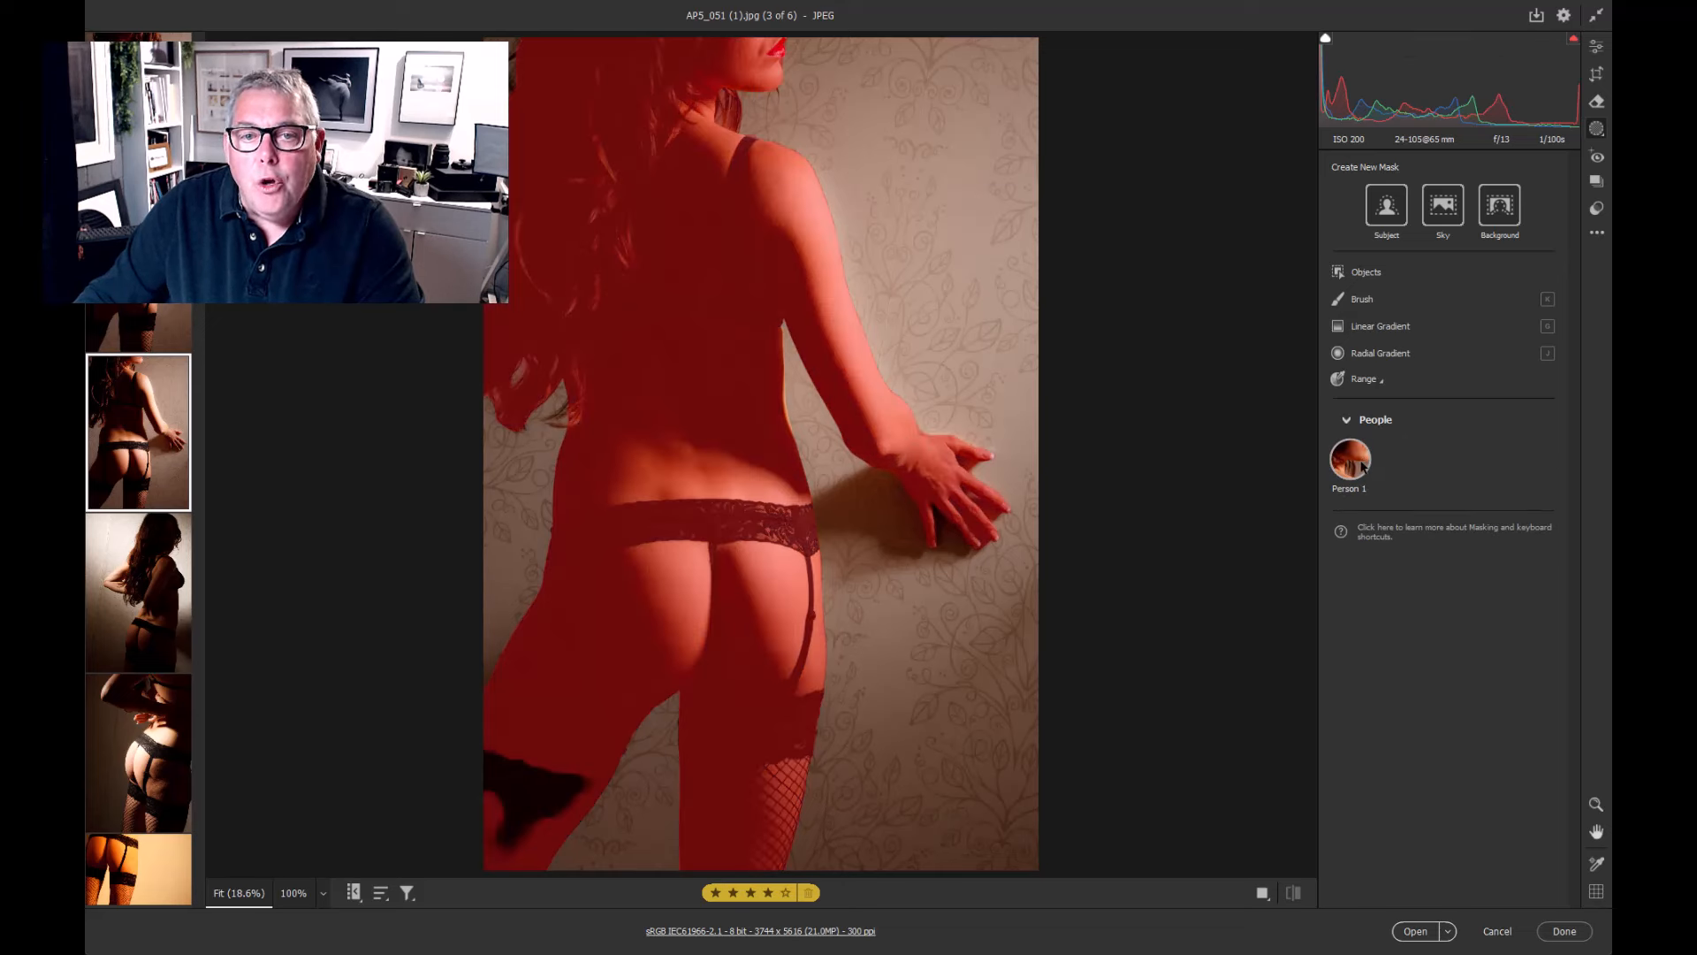
{"action": "left_click", "coordinate": [1364, 466]}
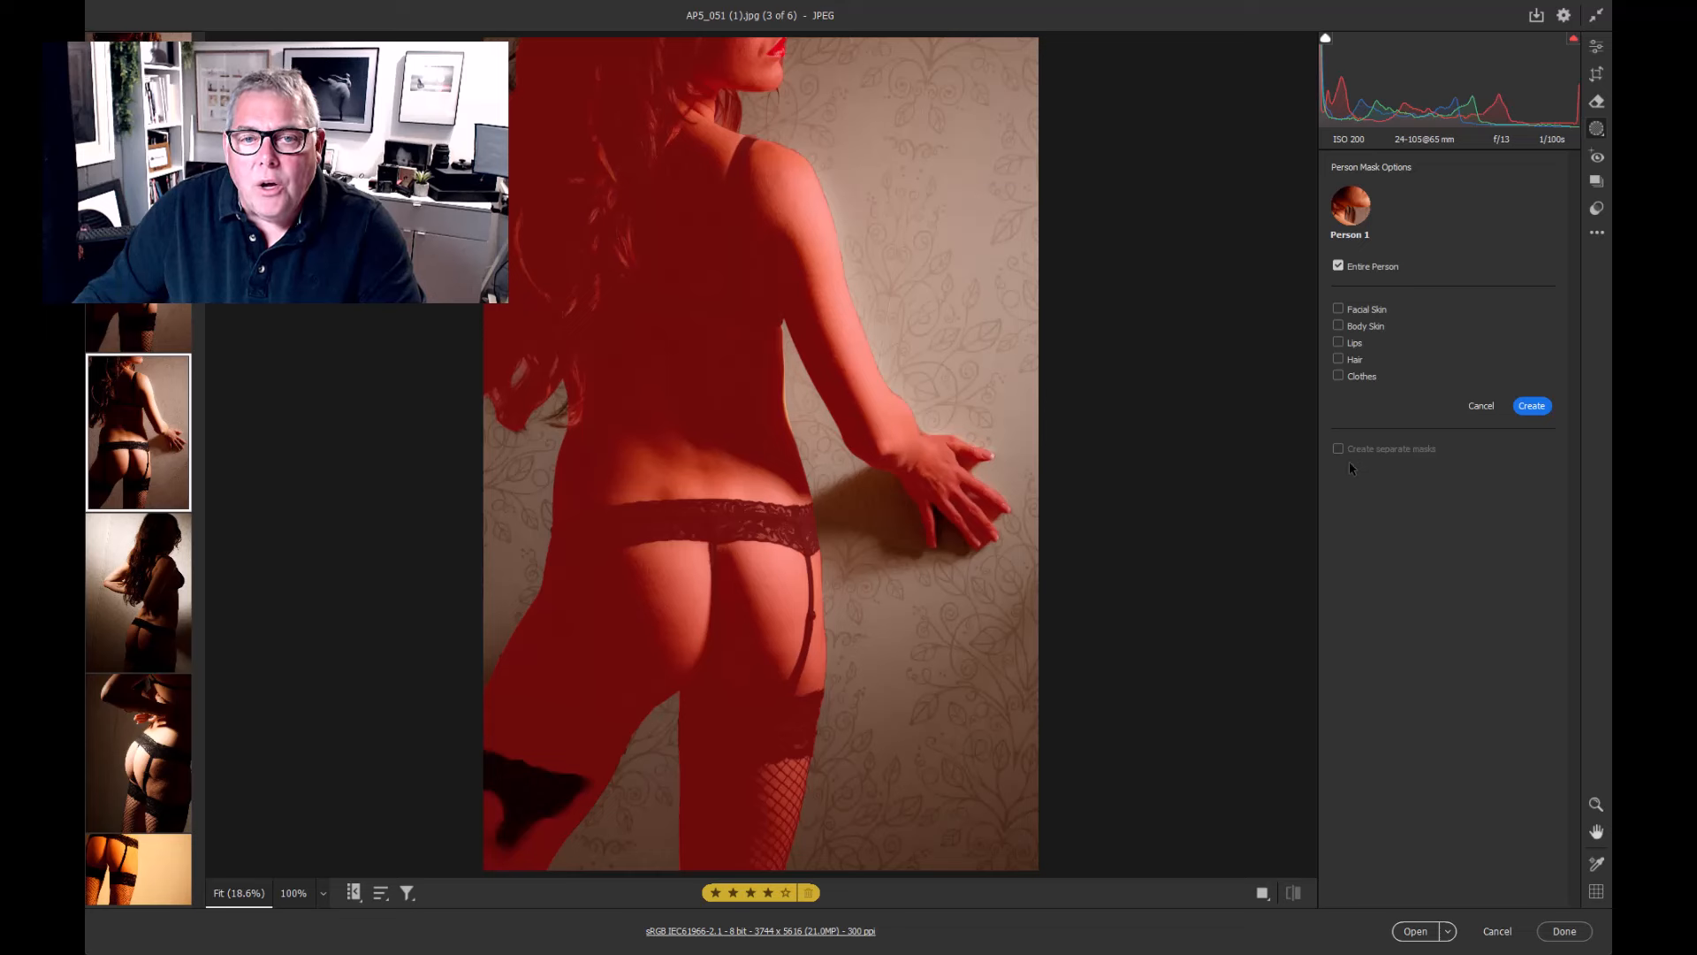
{"action": "left_click", "coordinate": [1353, 309]}
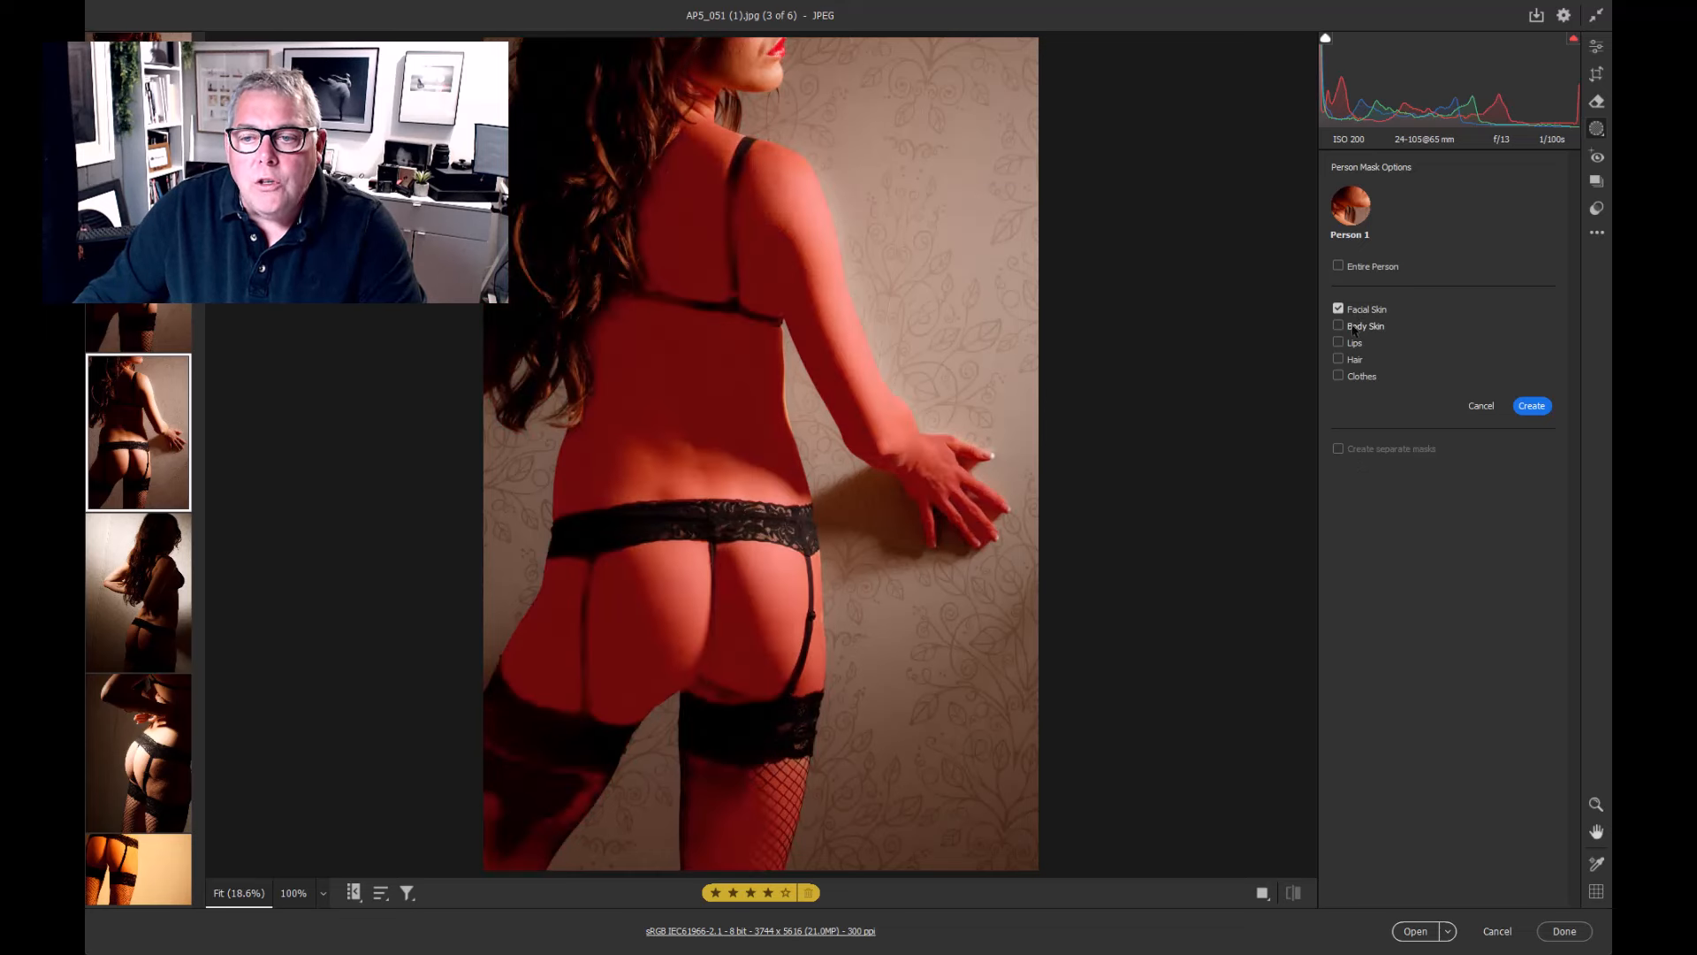
{"action": "left_click", "coordinate": [1354, 330]}
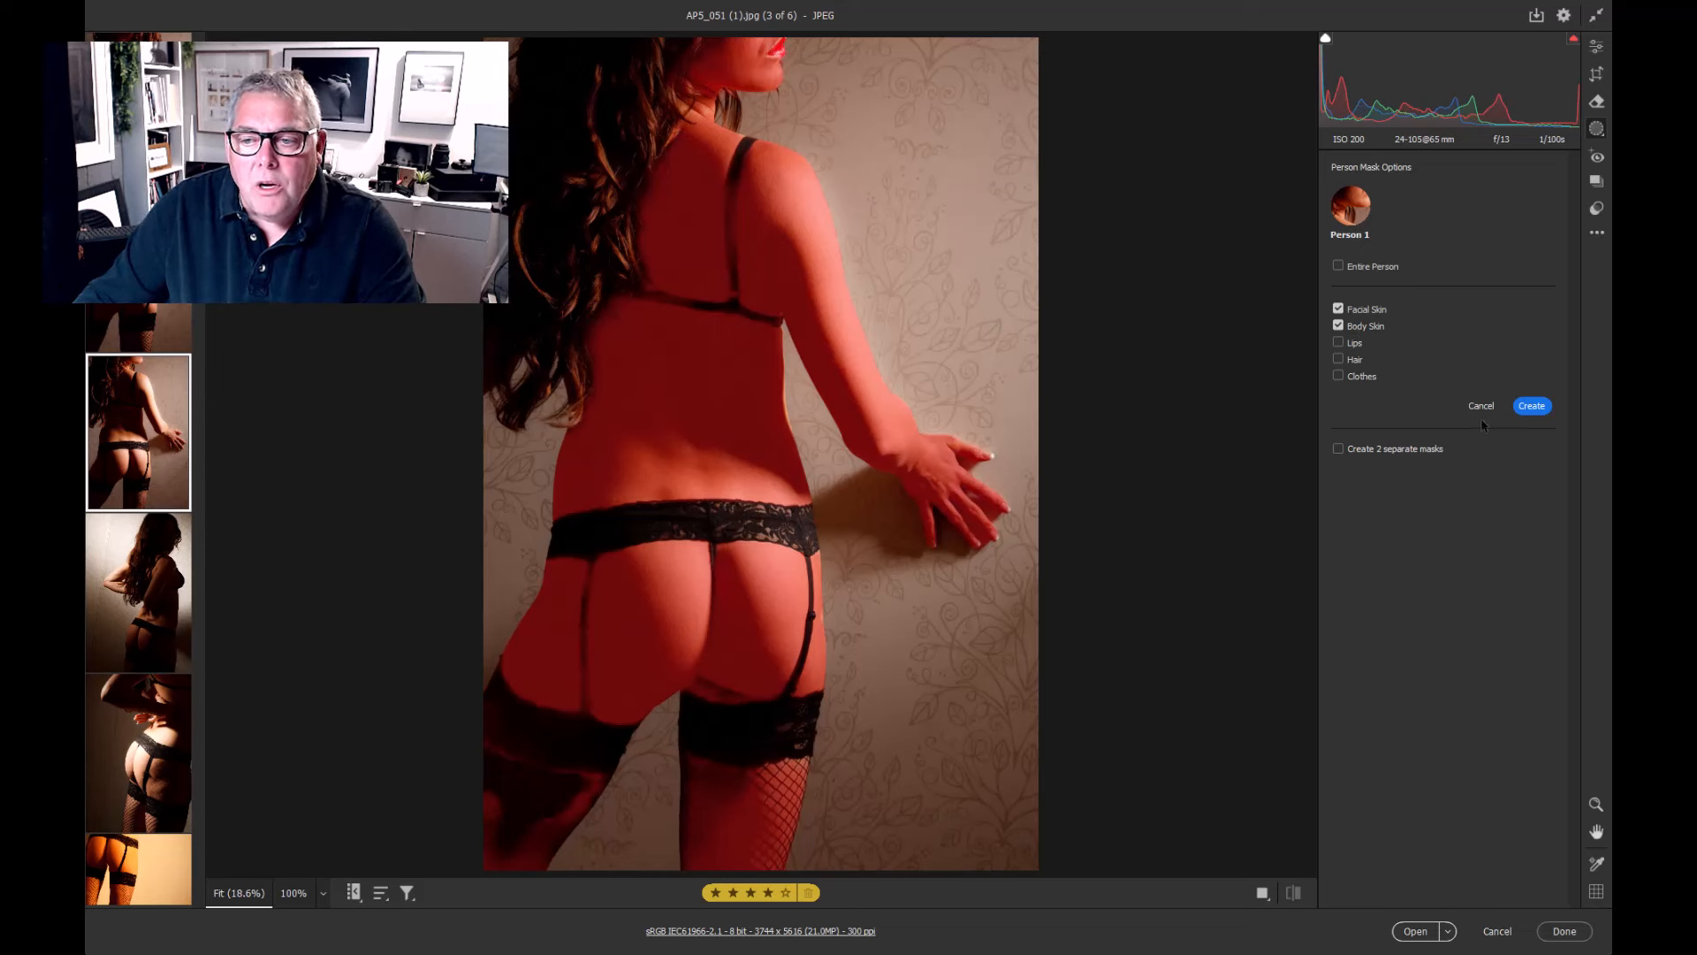
{"action": "left_click", "coordinate": [1532, 406]}
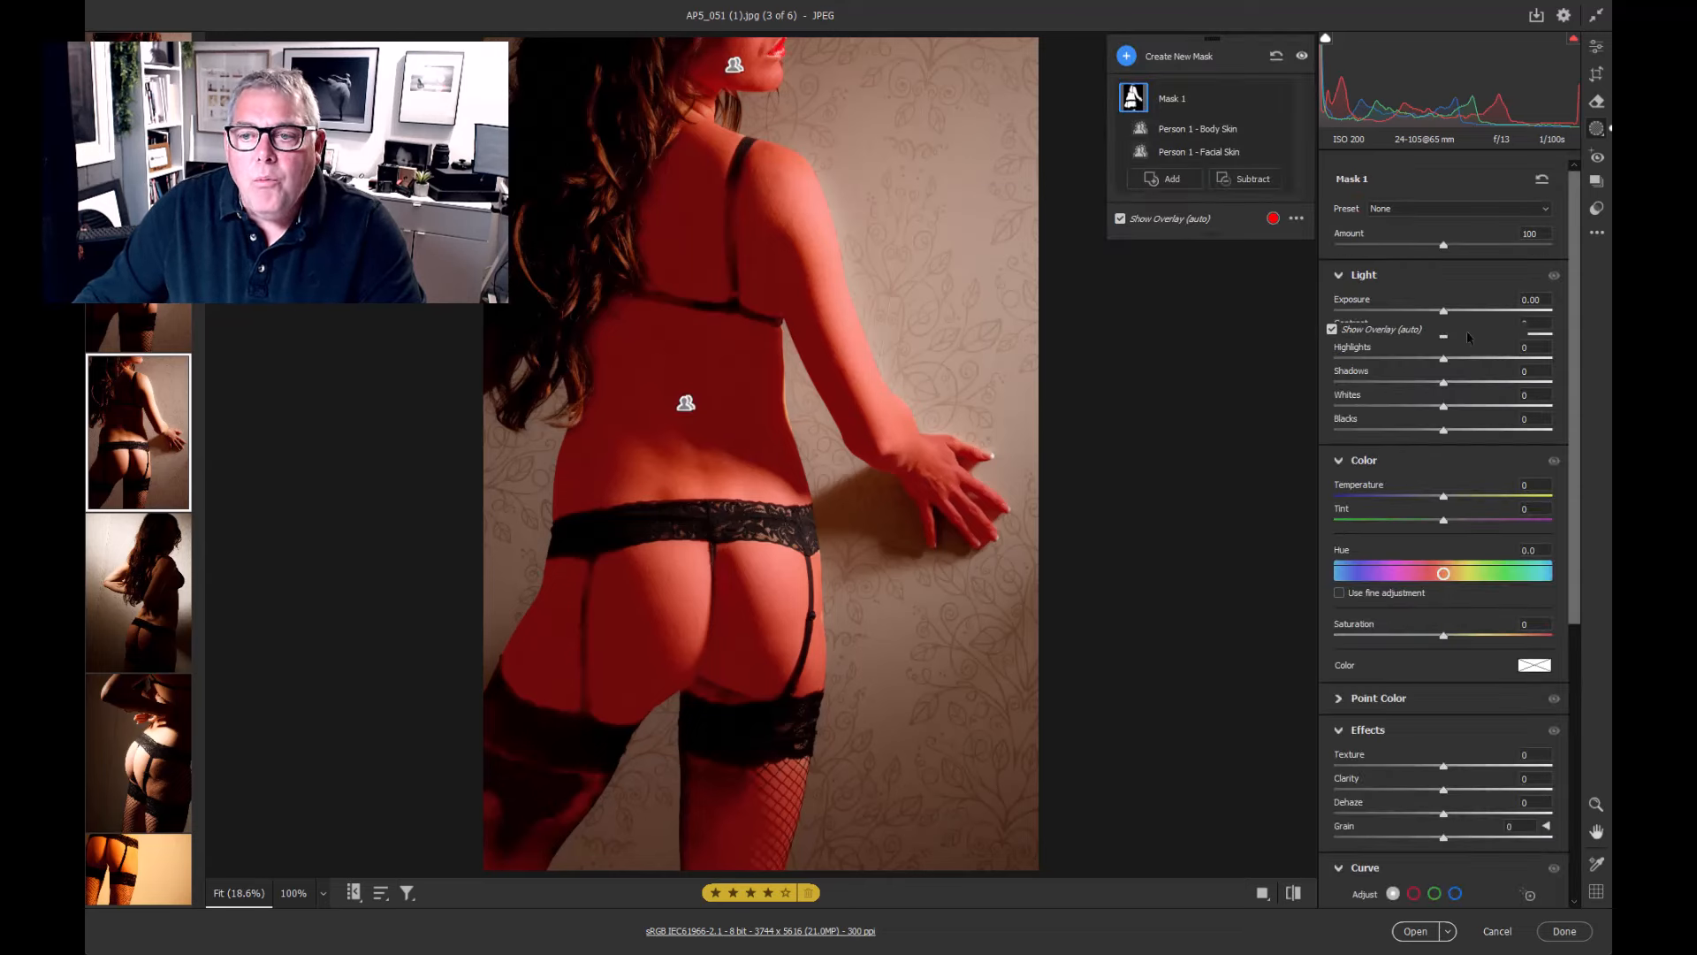
Set the skin mask's Texture to -88
{"action": "scroll", "coordinate": [1441, 354], "scroll_direction": "down", "scroll_amount": 5}
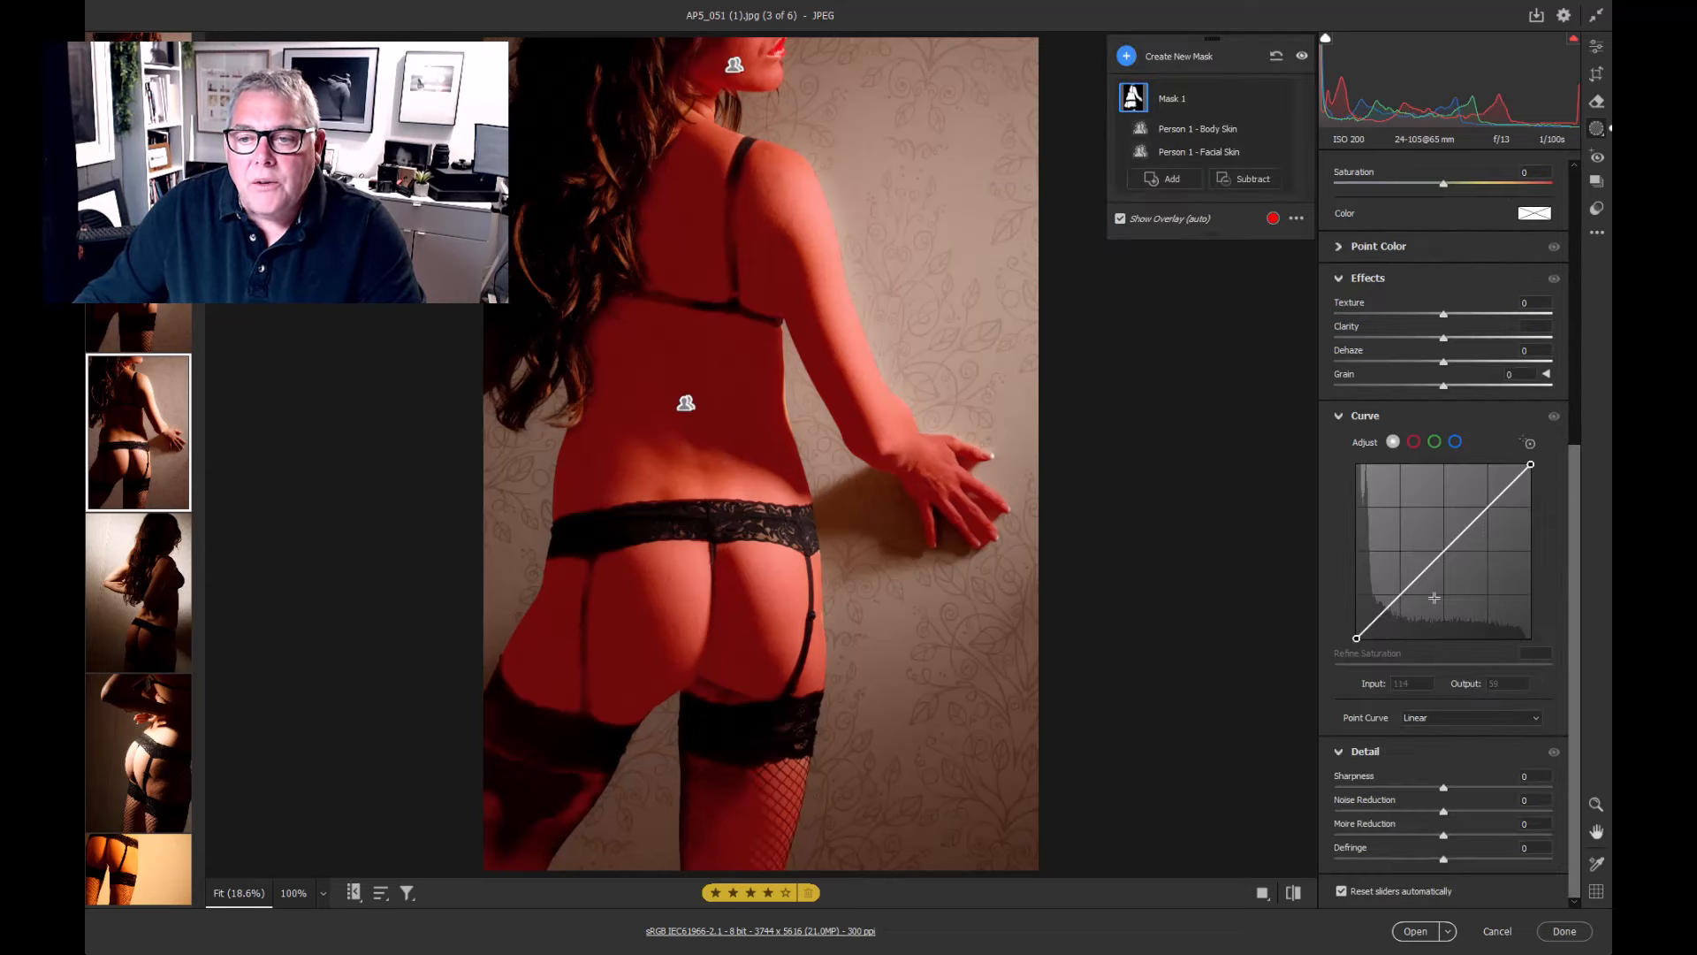
{"action": "left_click_drag", "start_coordinate": [1443, 314], "coordinate": [1330, 329]}
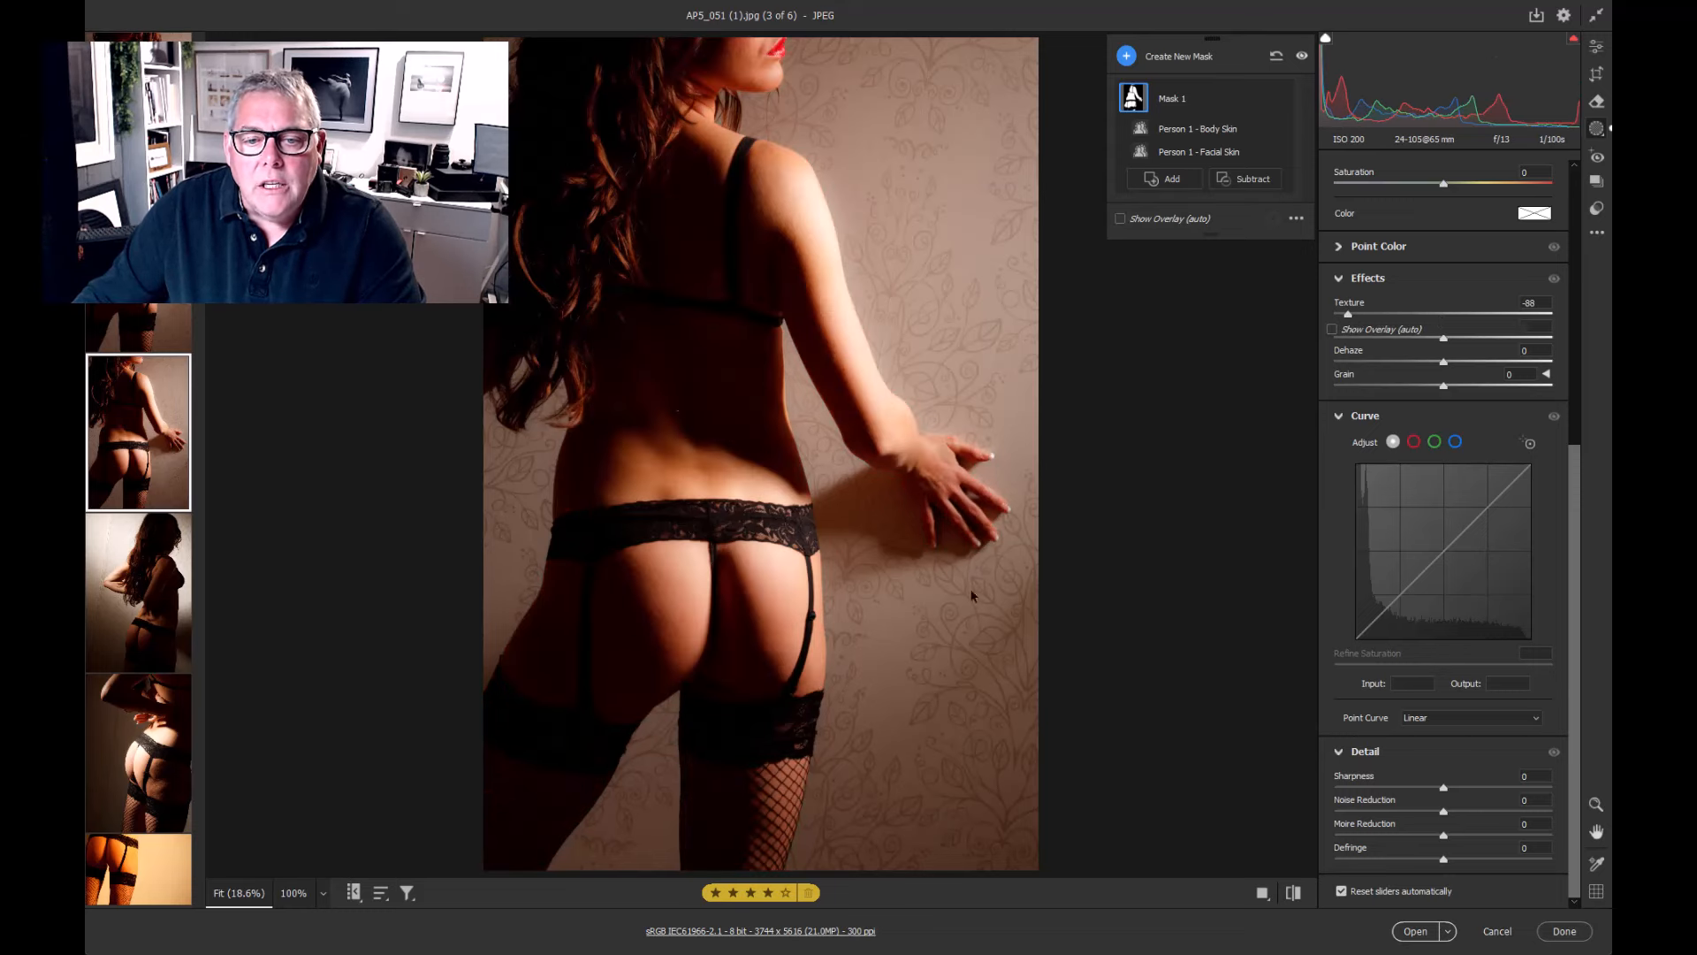
{"action": "left_click", "coordinate": [737, 546]}
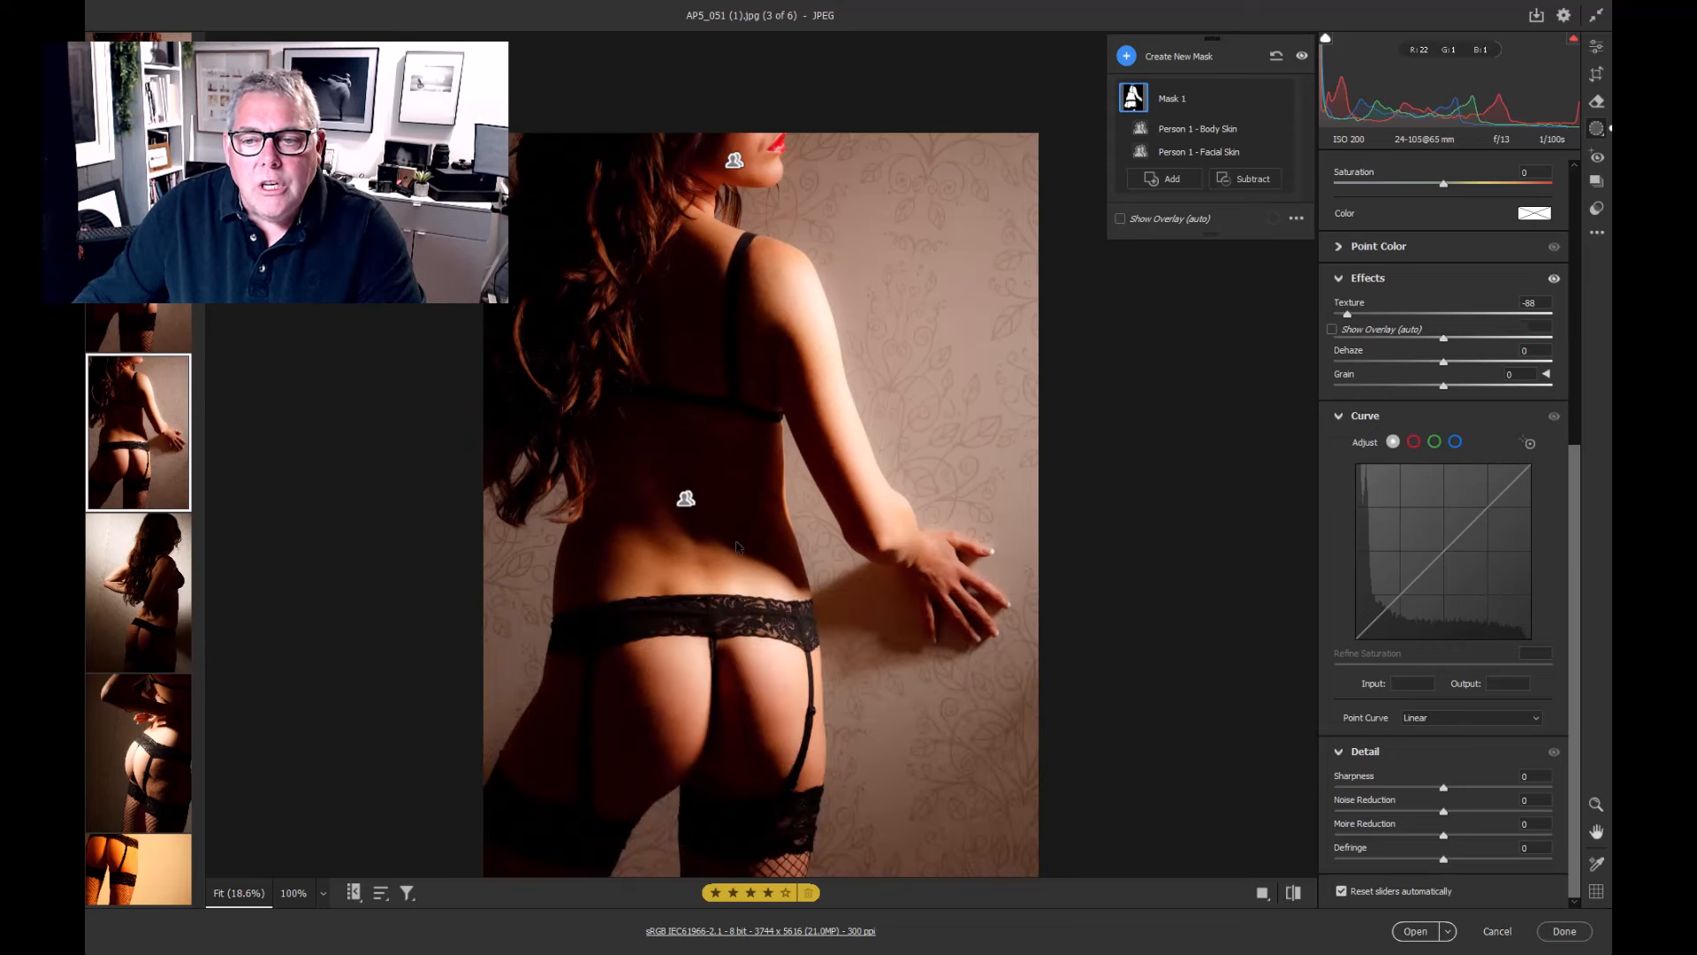
Select AP5_088 (1).jpg together with the two photos after it and set their overall Texture to -80
{"action": "left_click", "coordinate": [156, 594]}
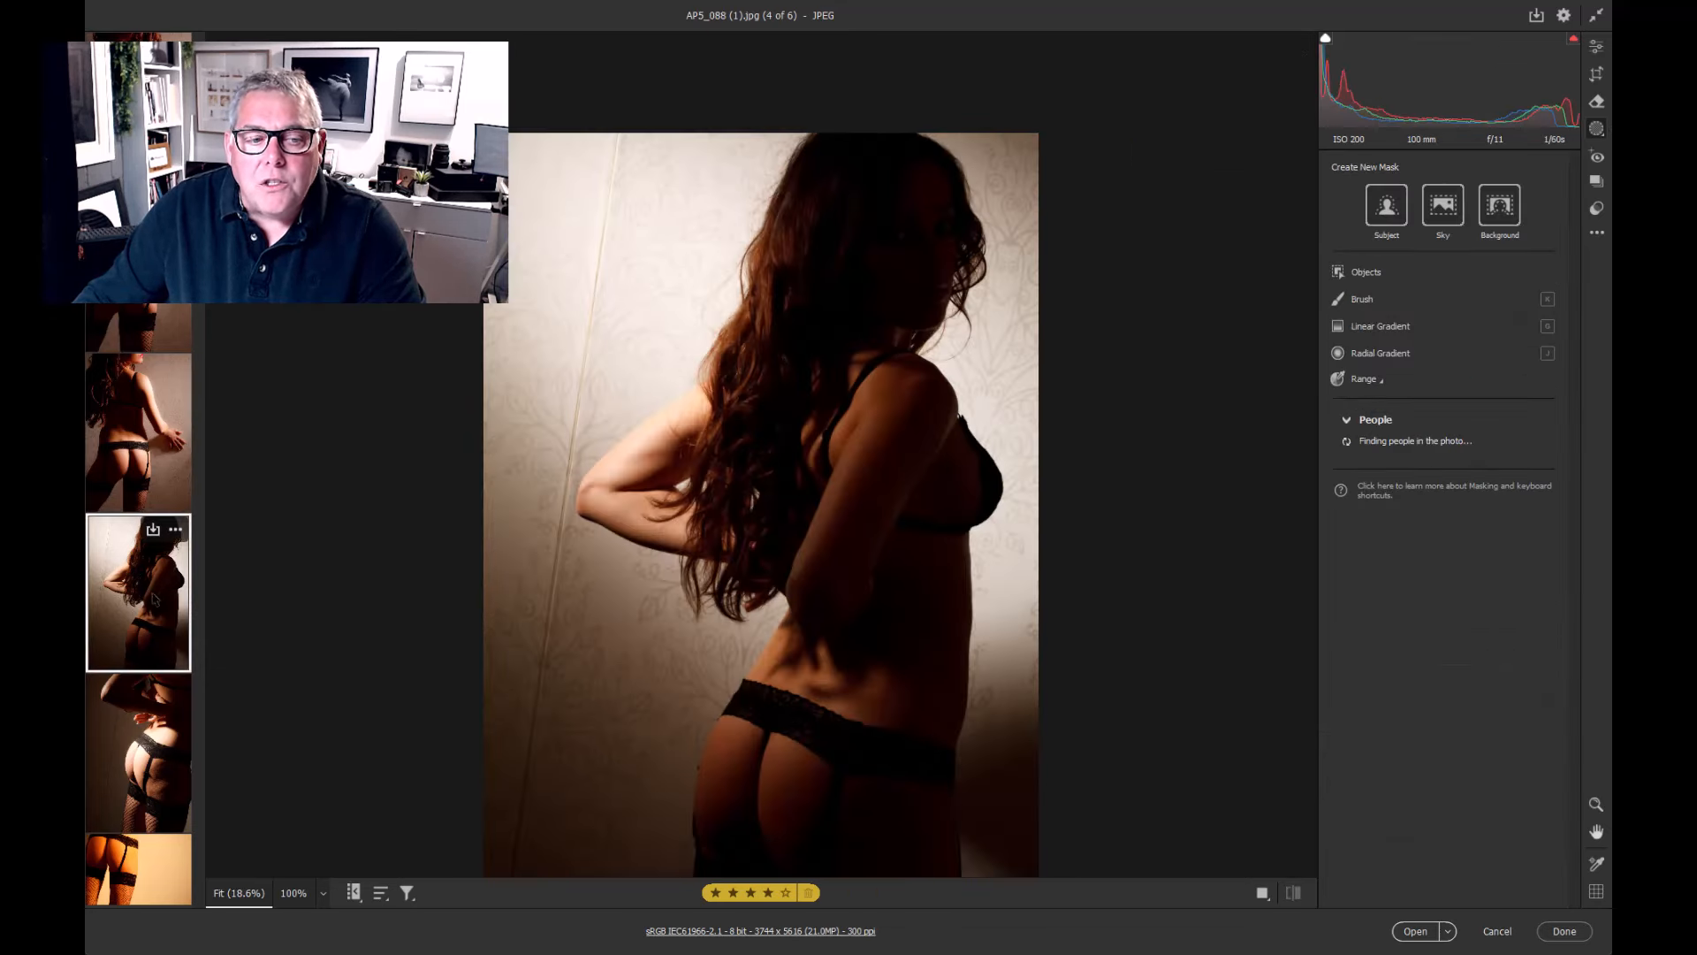
{"action": "left_click", "coordinate": [141, 878], "text": "shift"}
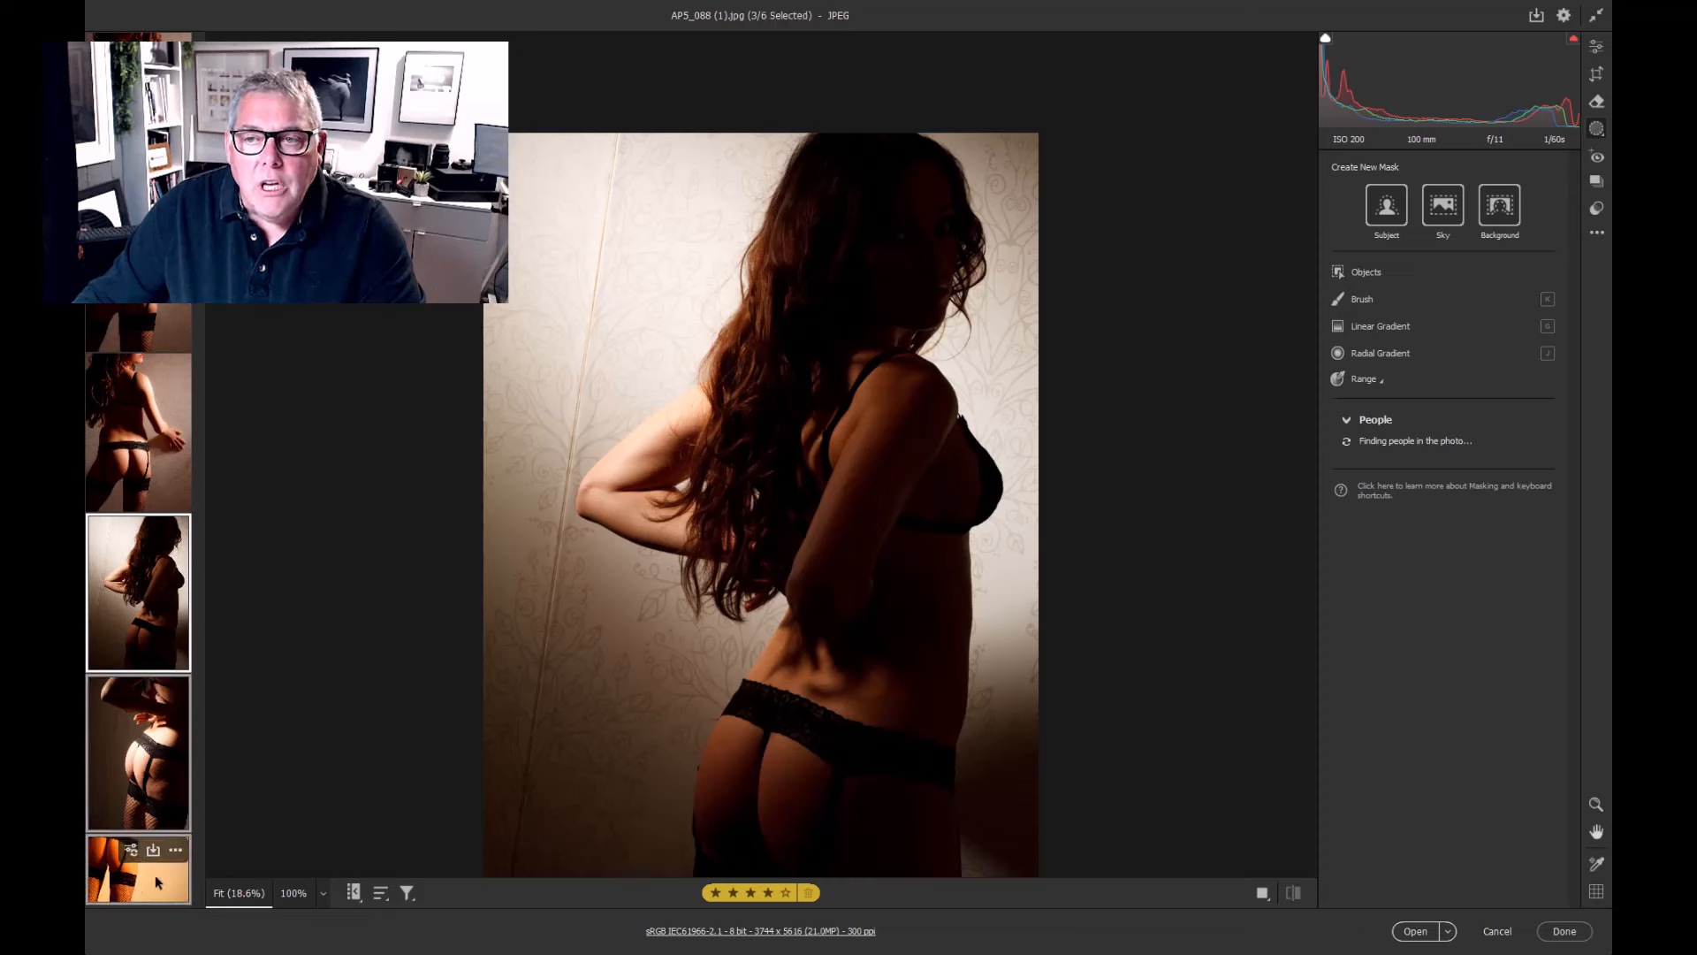
{"action": "left_click", "coordinate": [1596, 47]}
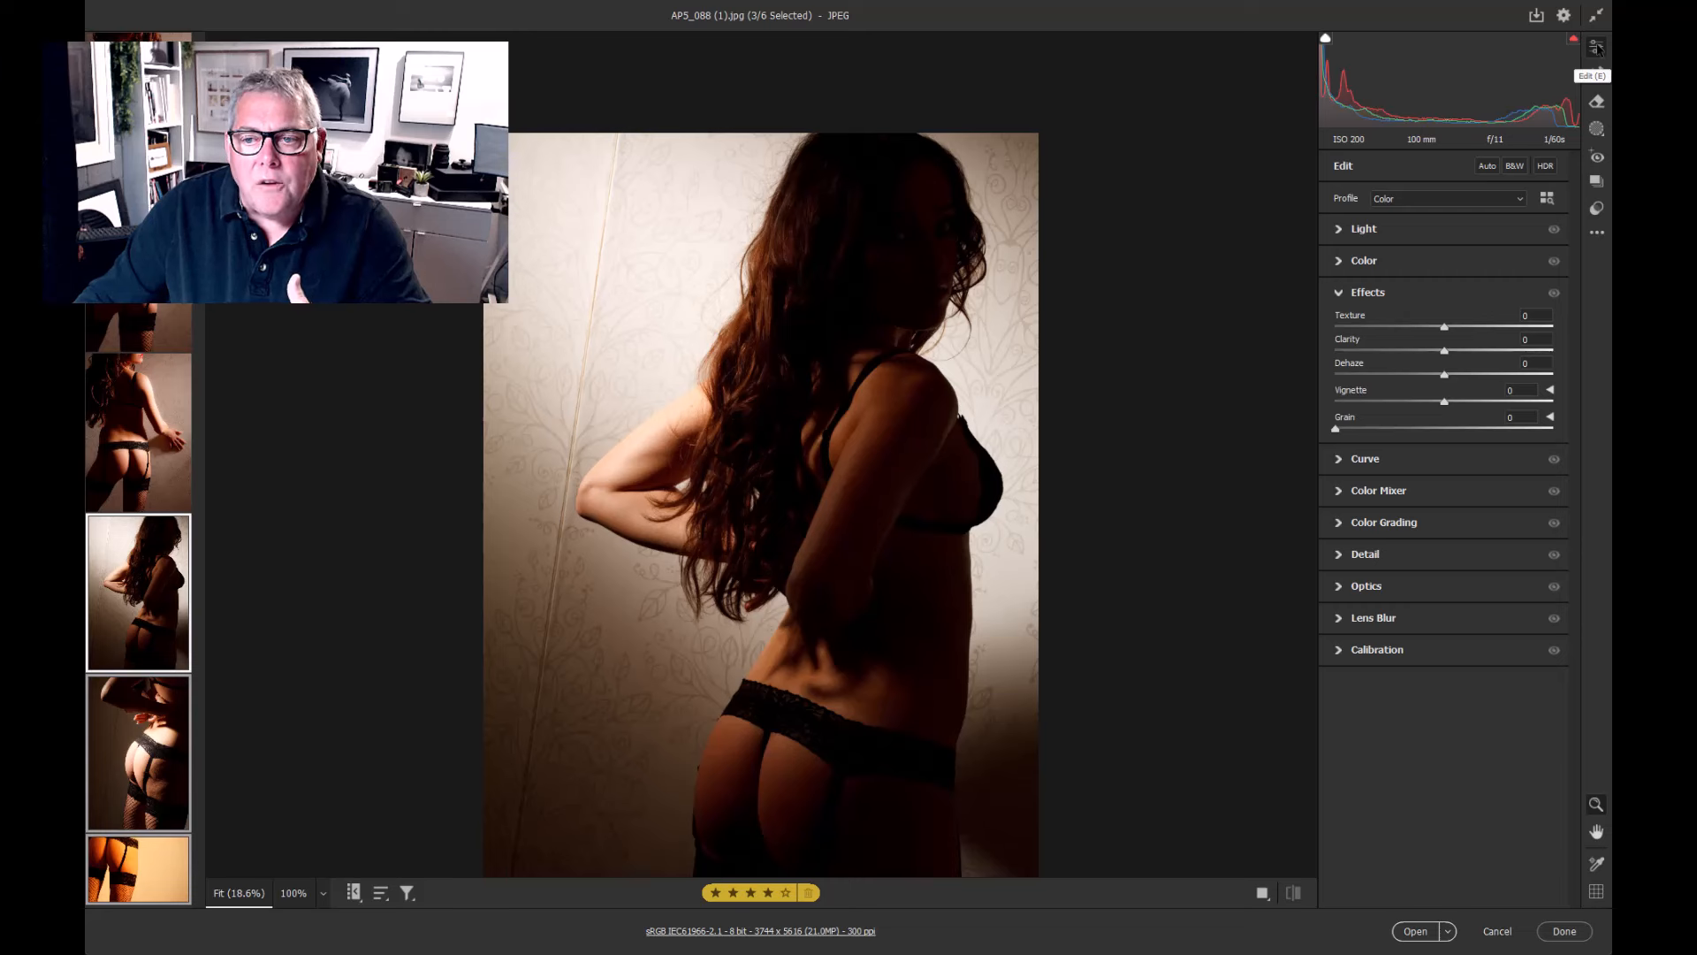
{"action": "left_click", "coordinate": [1339, 293]}
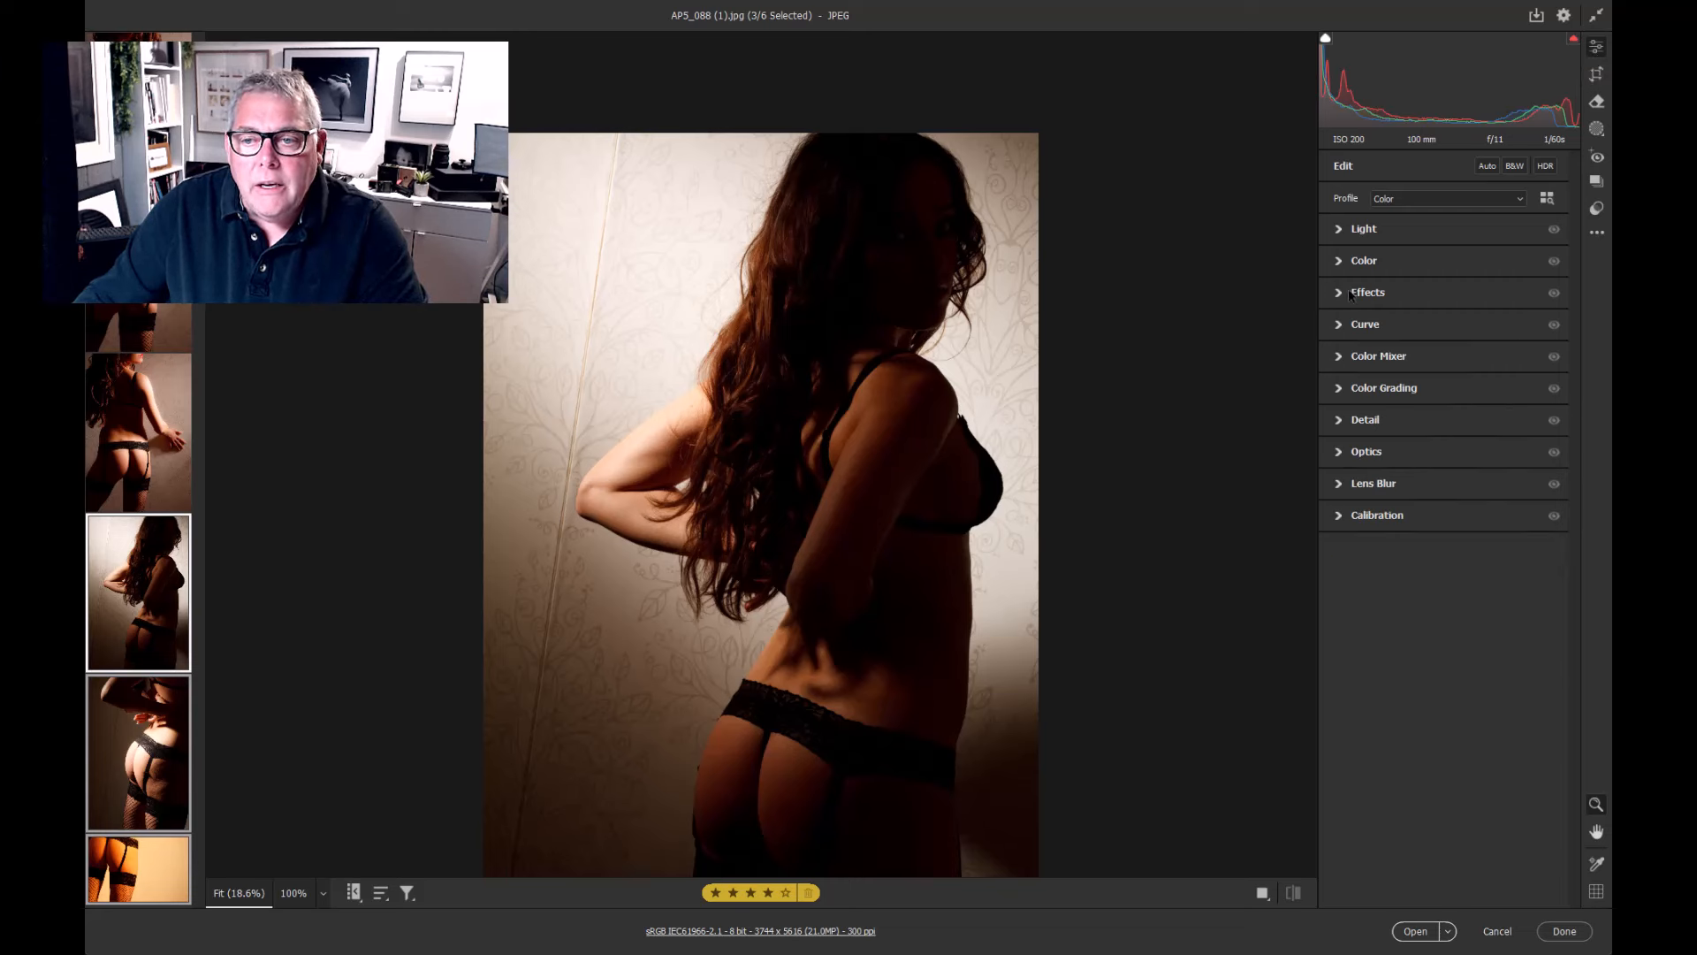
{"action": "left_click", "coordinate": [1343, 294]}
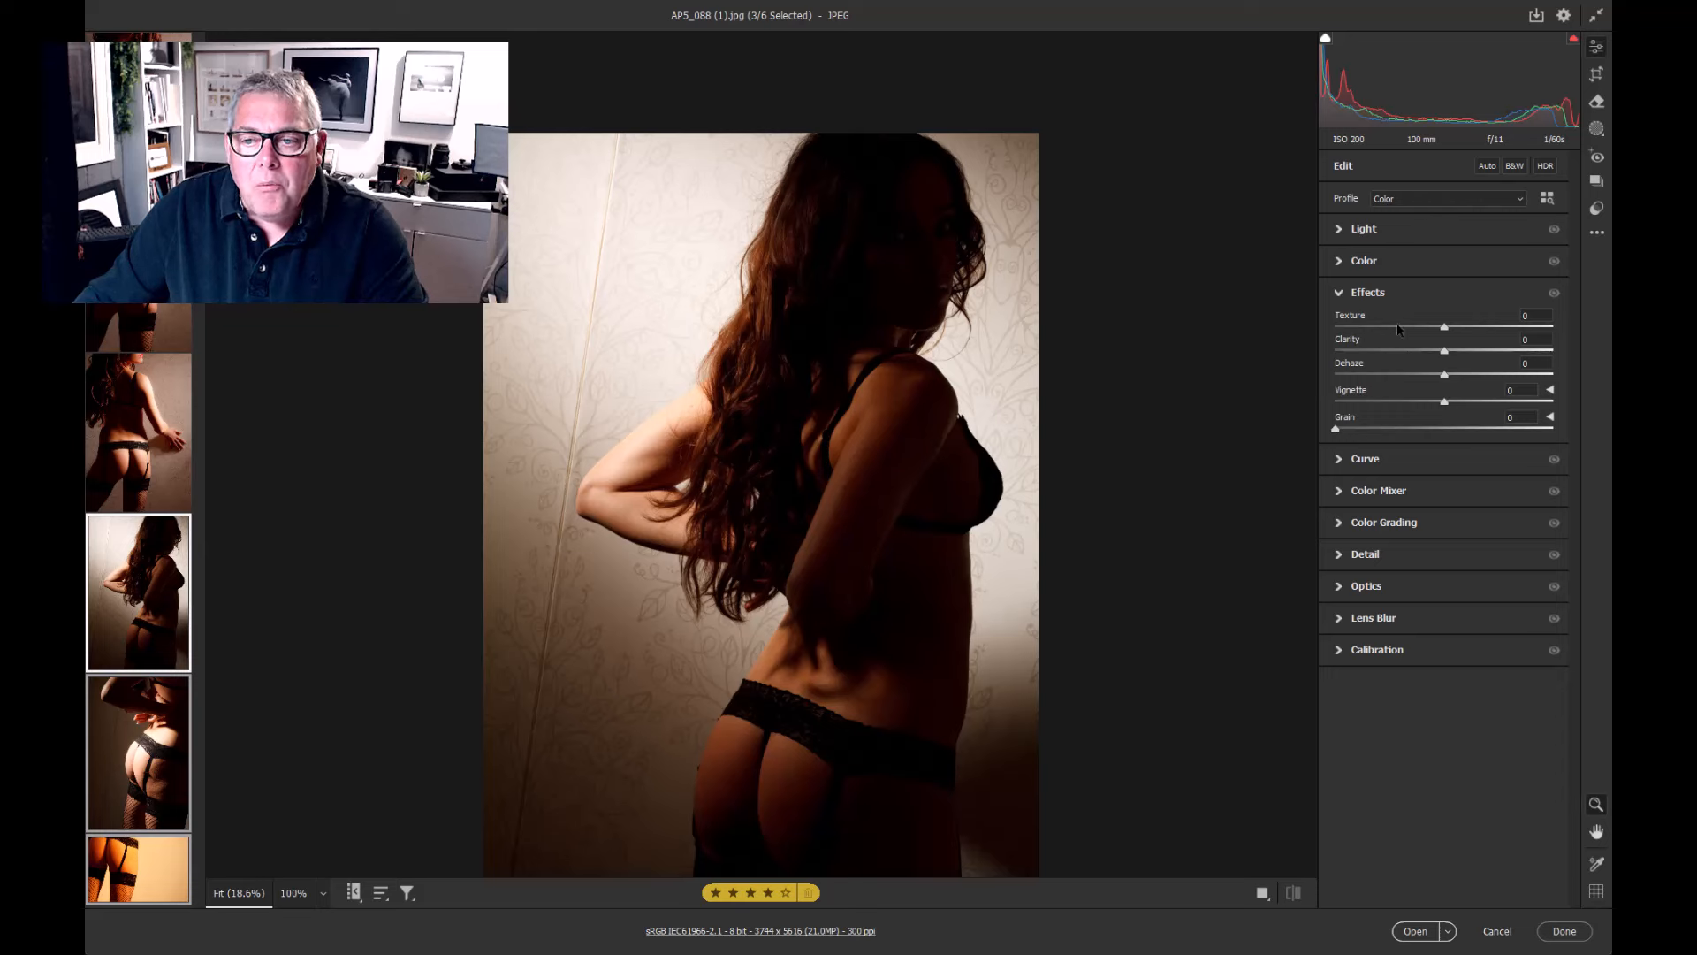
{"action": "left_click_drag", "start_coordinate": [1444, 327], "coordinate": [1357, 328]}
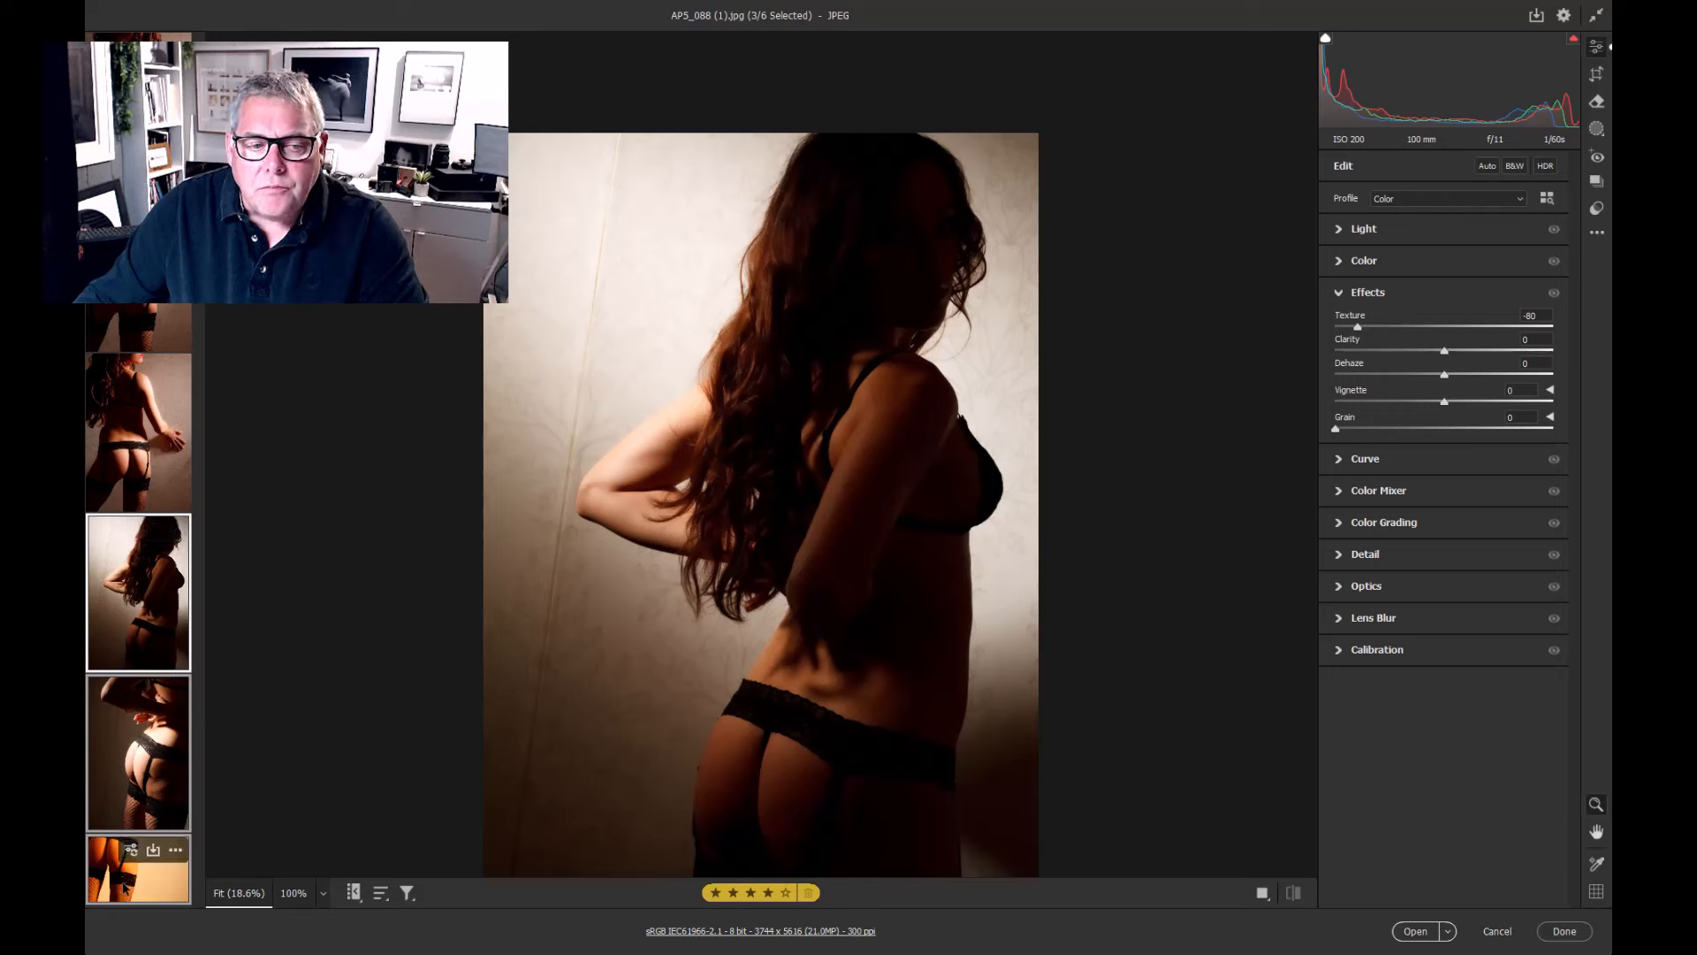
Reset Texture to 0 on AP5_088 (1).jpg alone and open that photo in Photoshop
{"action": "left_click", "coordinate": [142, 630]}
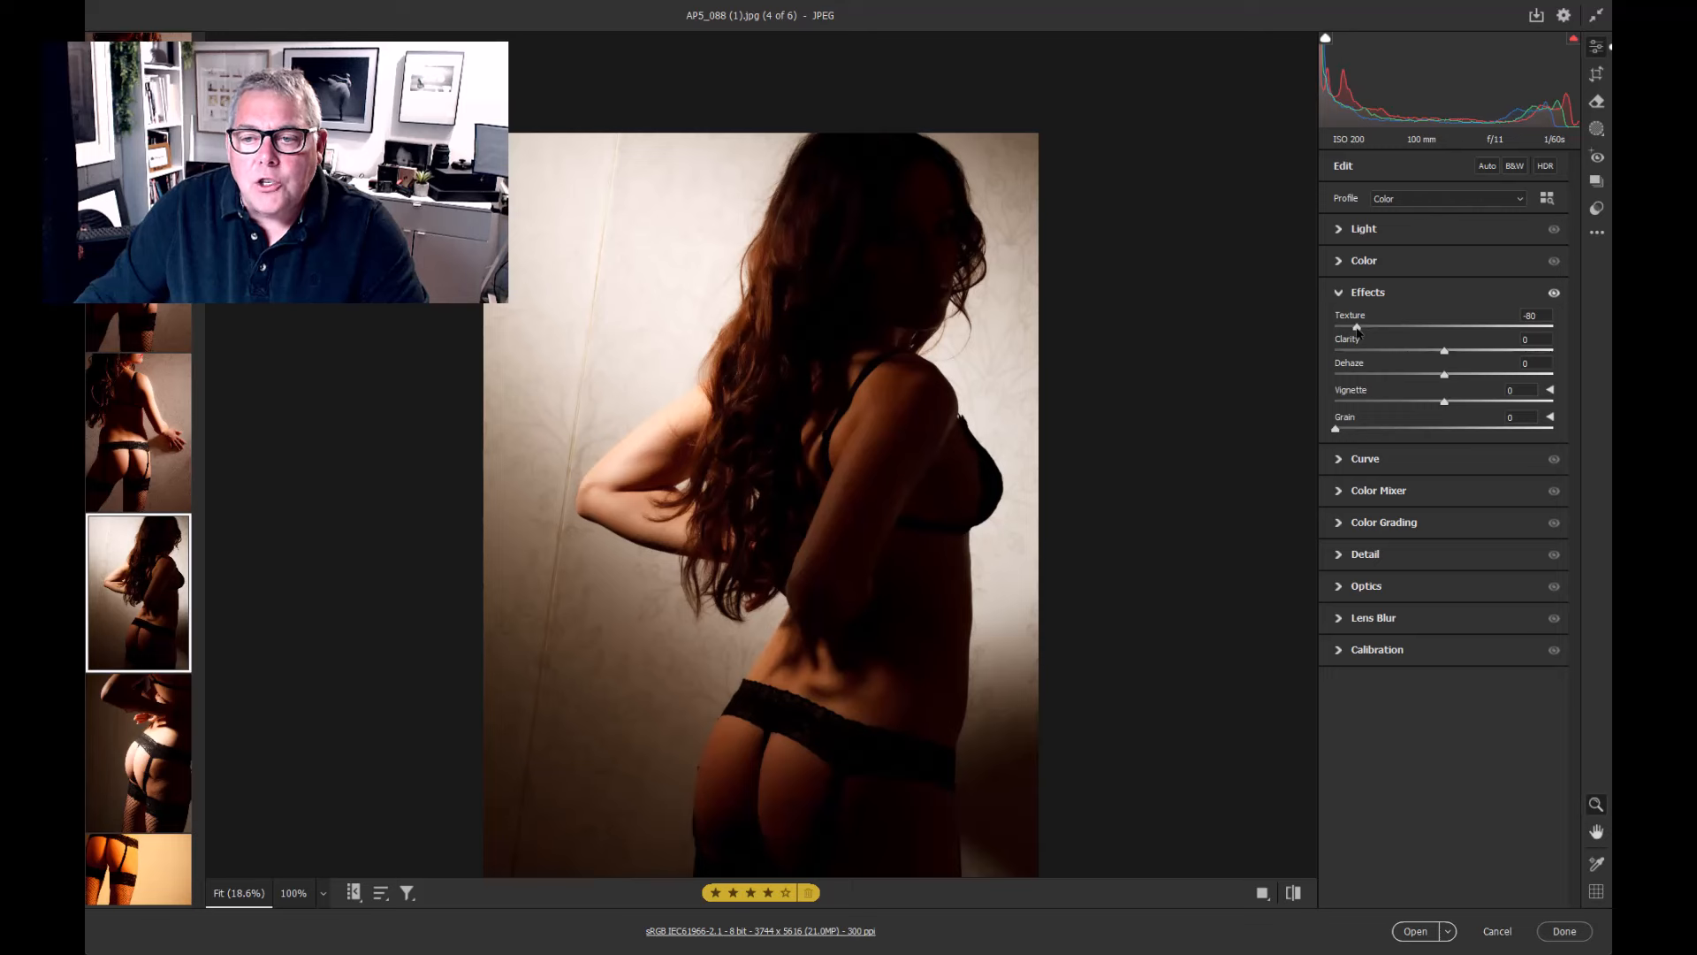
{"action": "double_click", "coordinate": [1357, 328]}
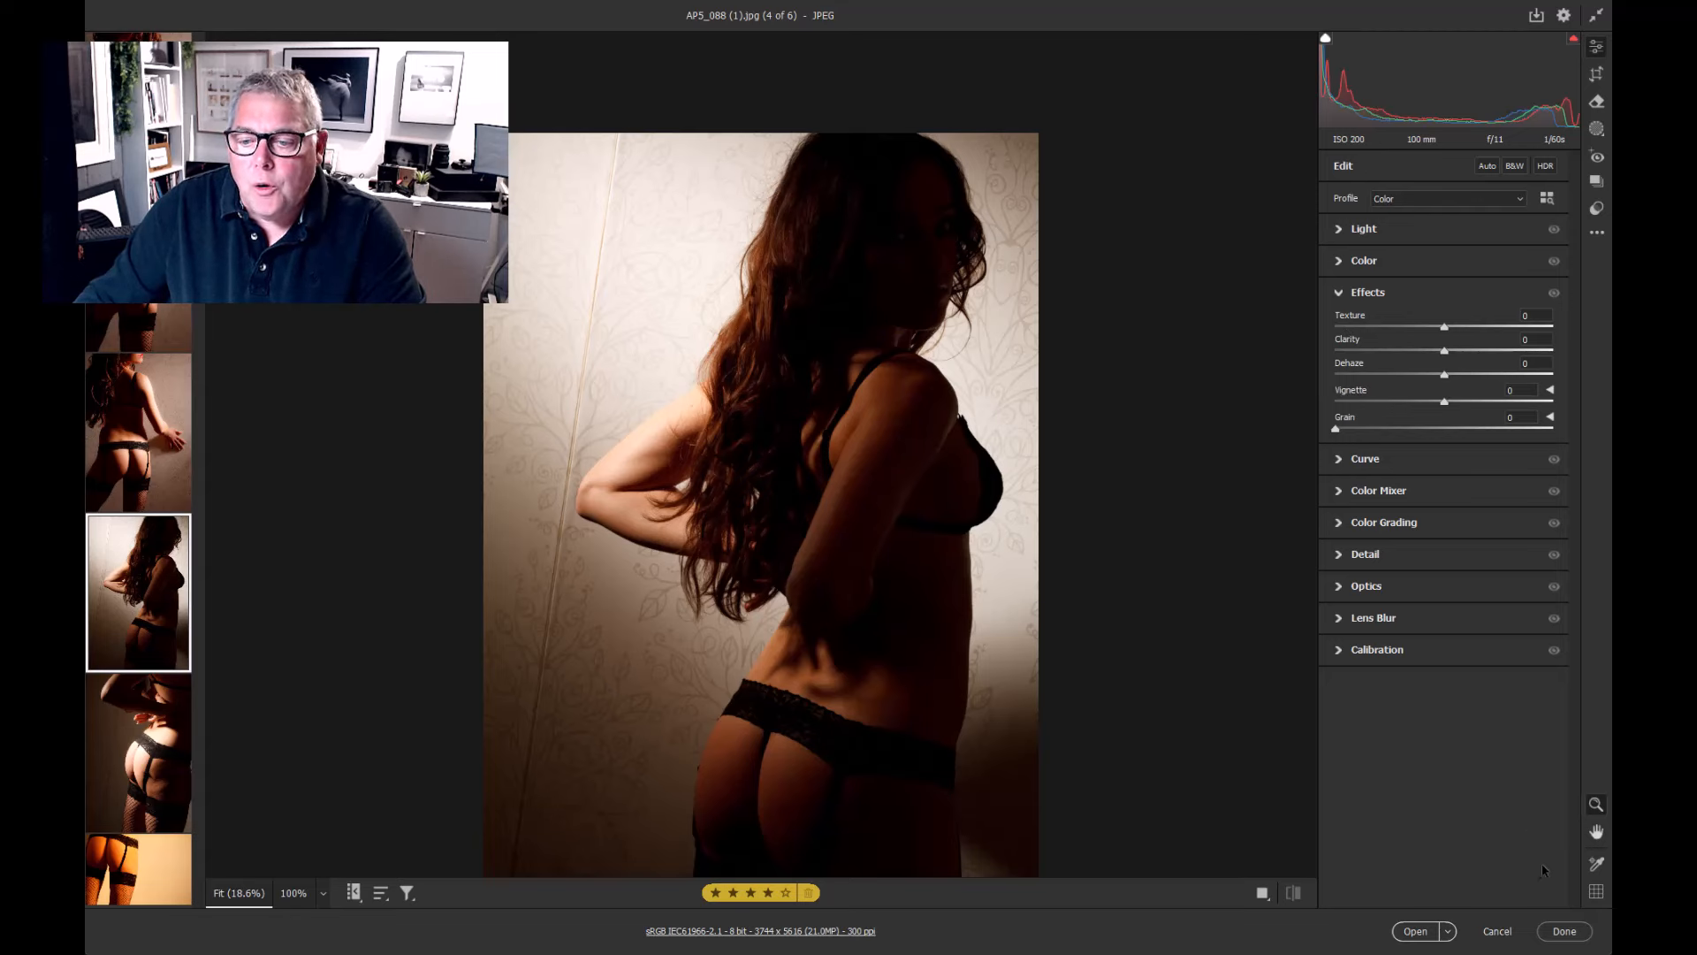
{"action": "left_click", "coordinate": [1415, 931]}
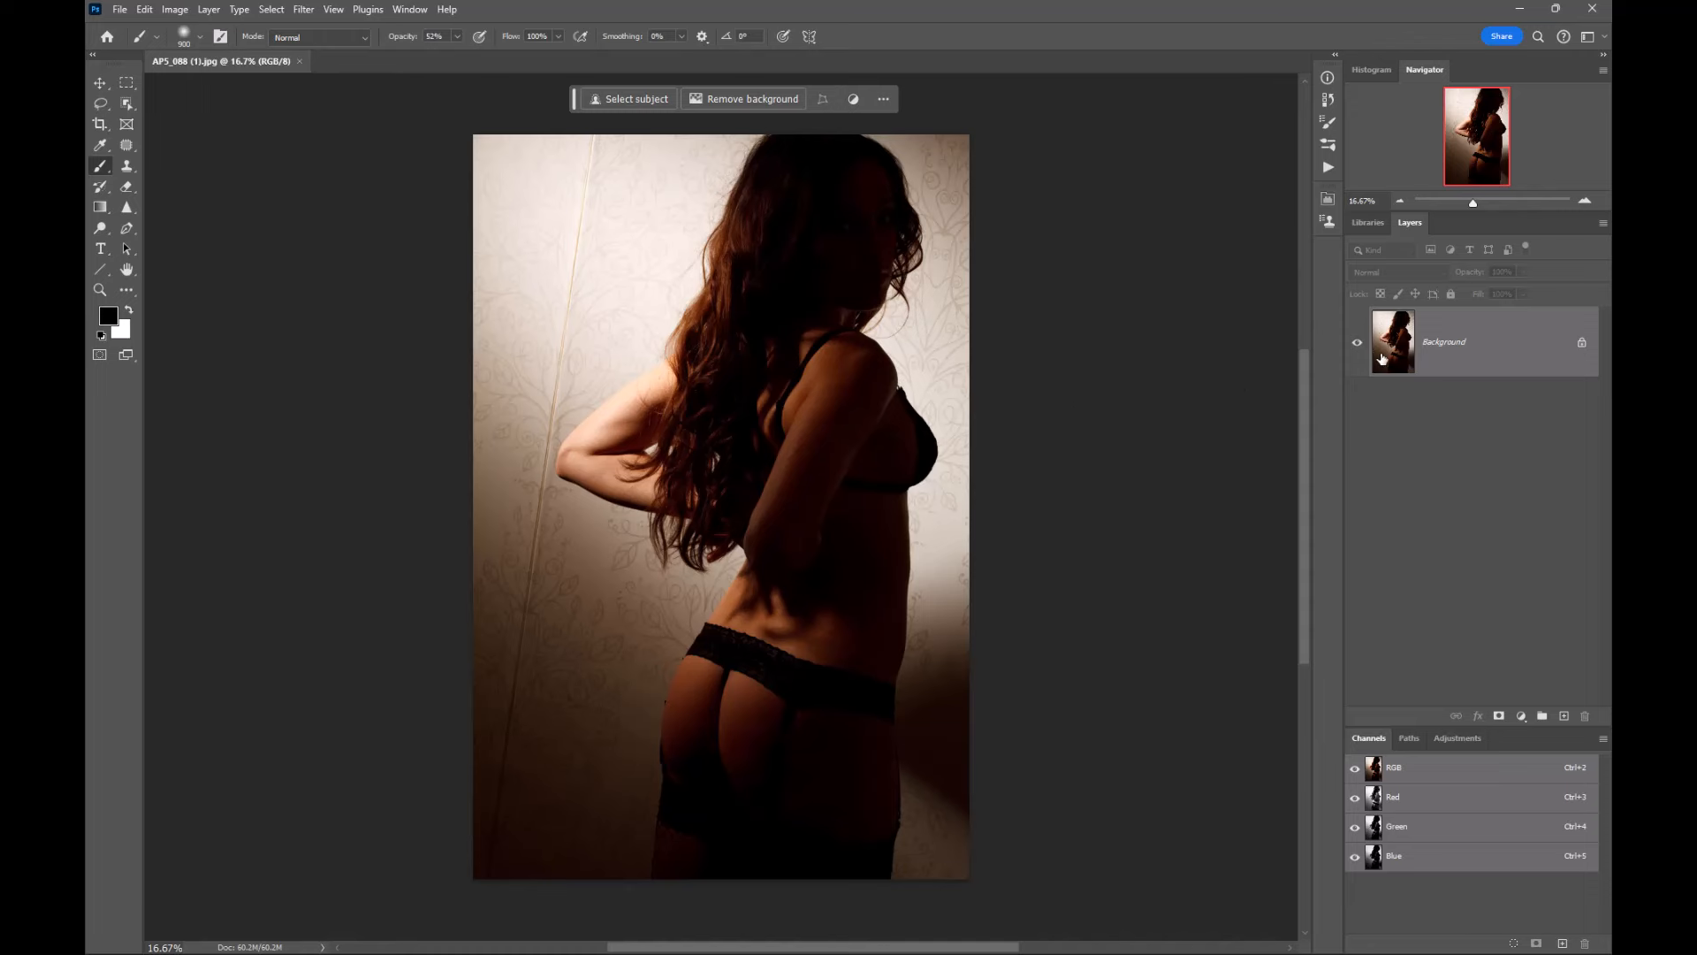
Duplicate the Background layer and apply a light Gaussian Blur to the copy
{"action": "key", "text": "ctrl+j"}
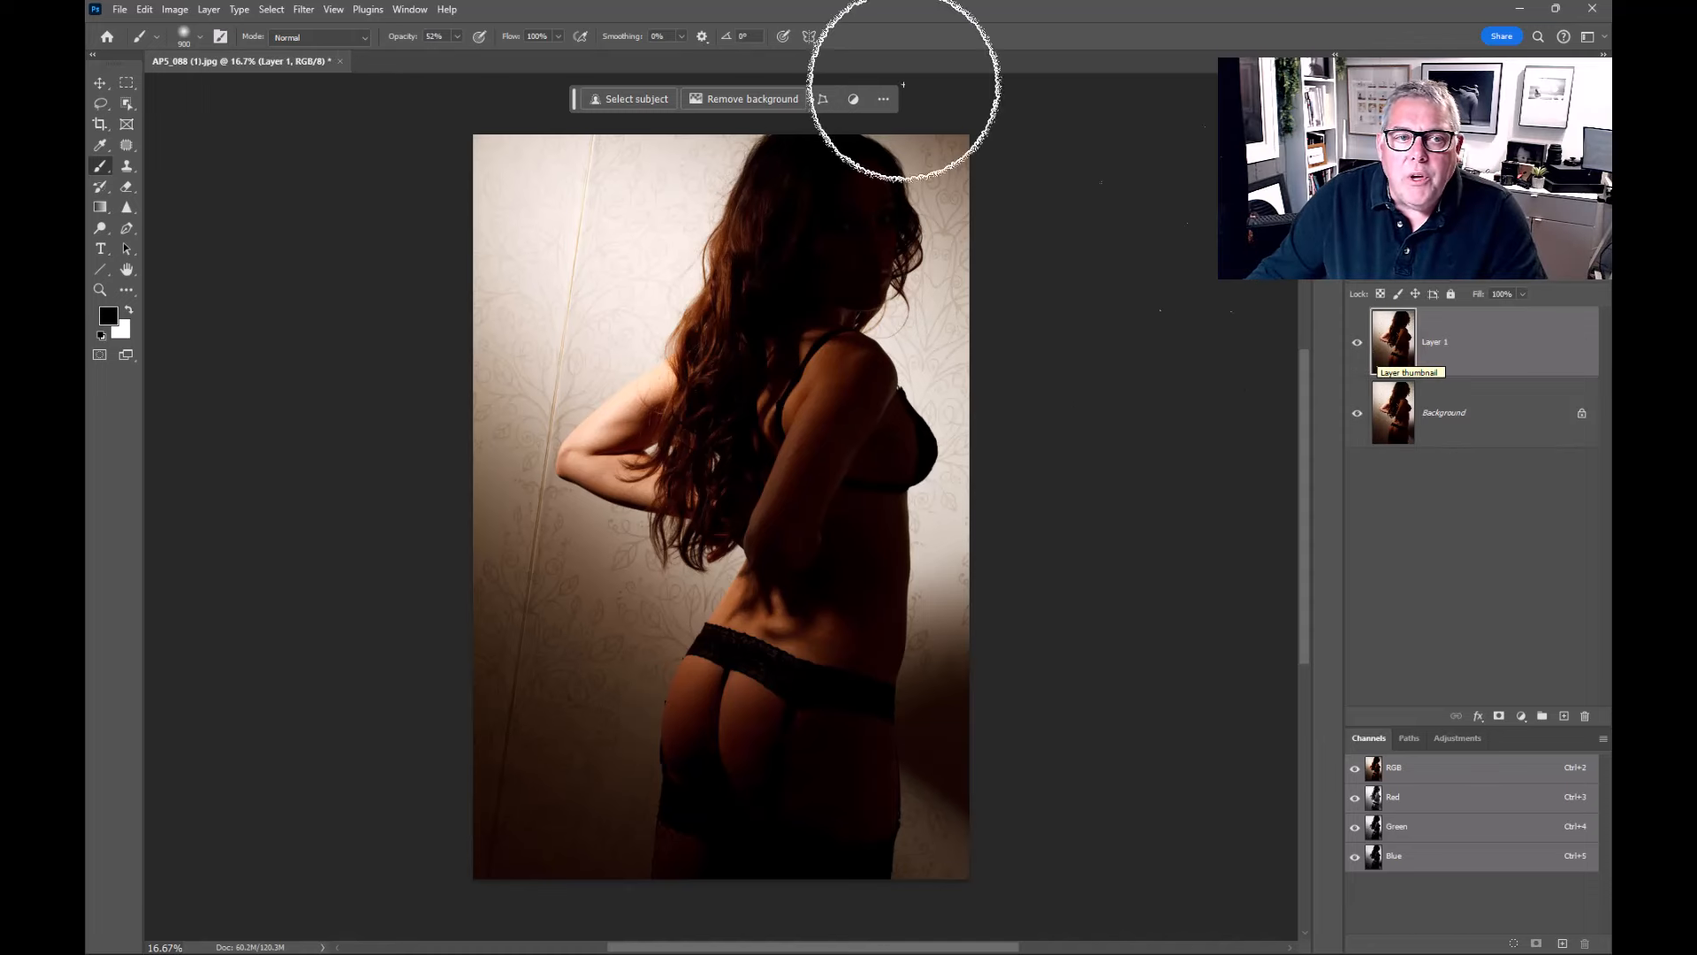
{"action": "left_click", "coordinate": [300, 9]}
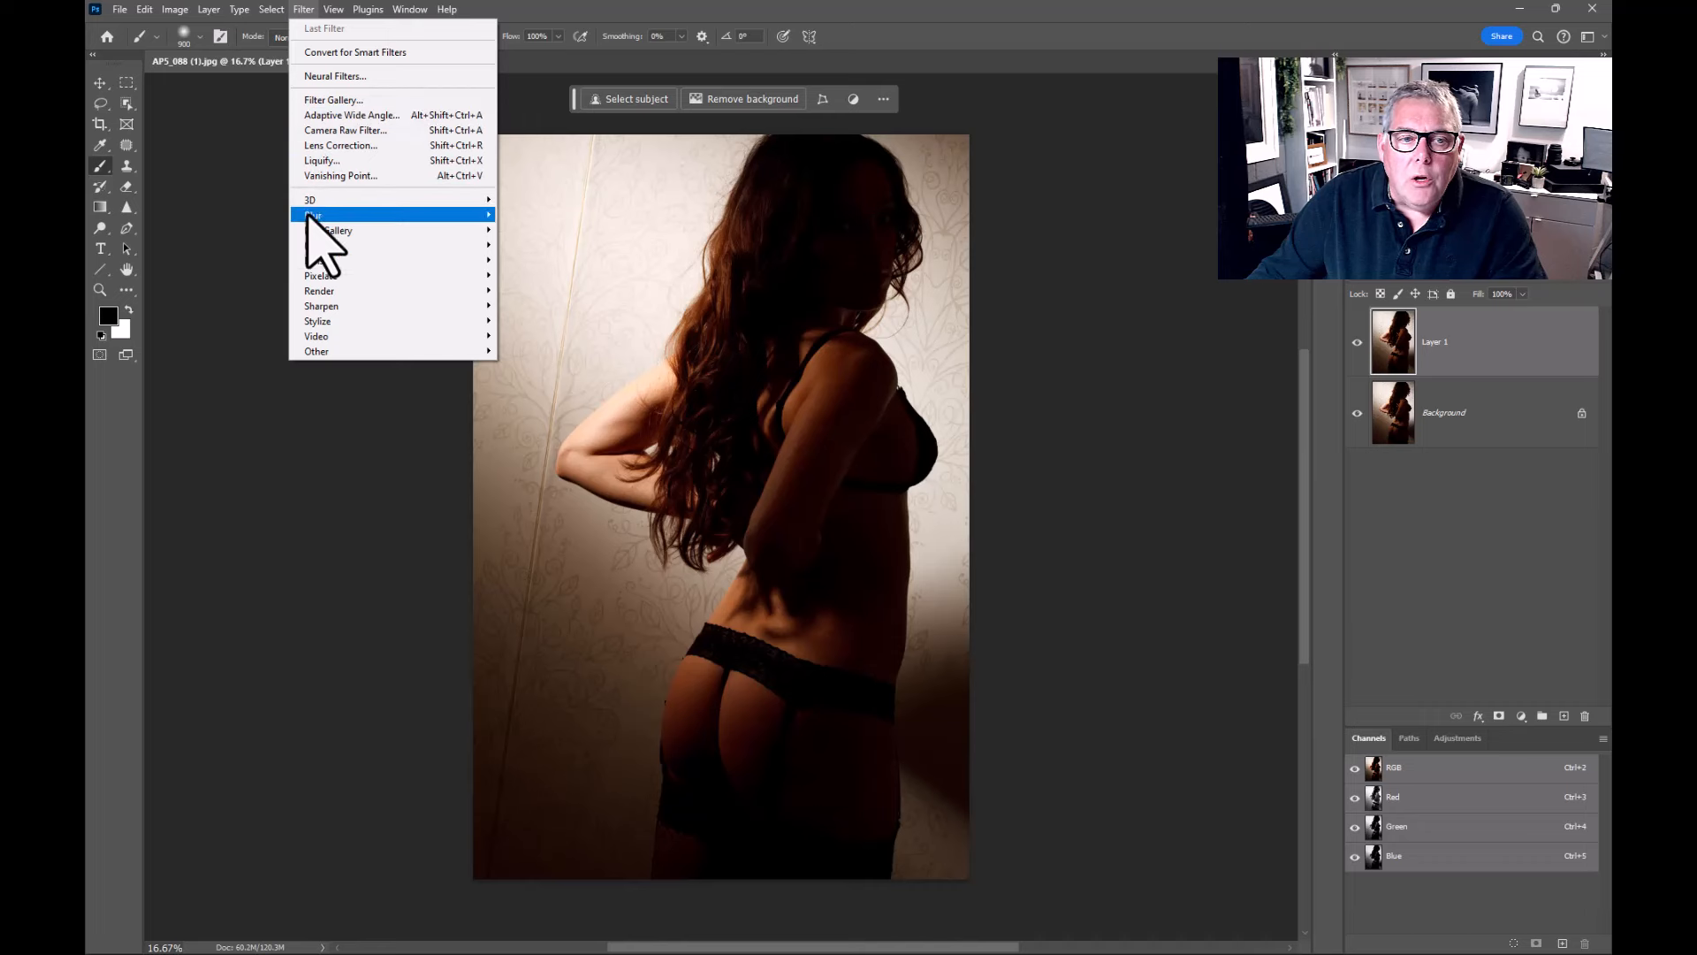
{"action": "mouse_move", "coordinate": [310, 216]}
{"action": "left_click", "coordinate": [539, 275]}
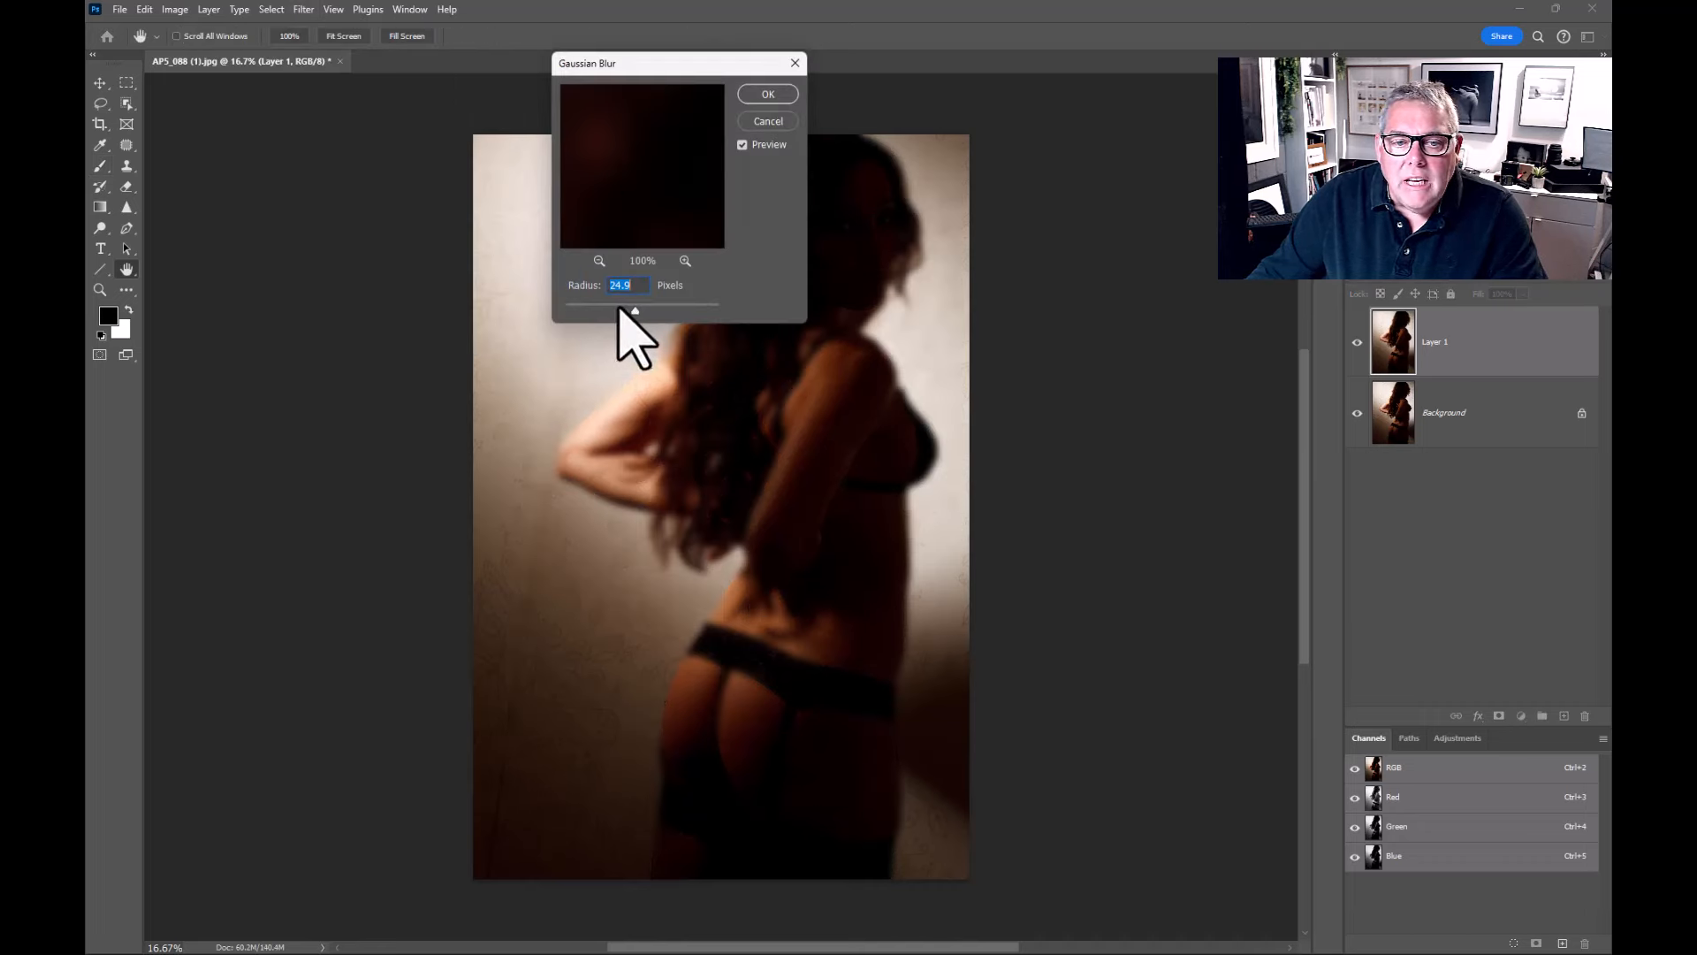
{"action": "left_click", "coordinate": [619, 310]}
{"action": "left_click", "coordinate": [607, 419]}
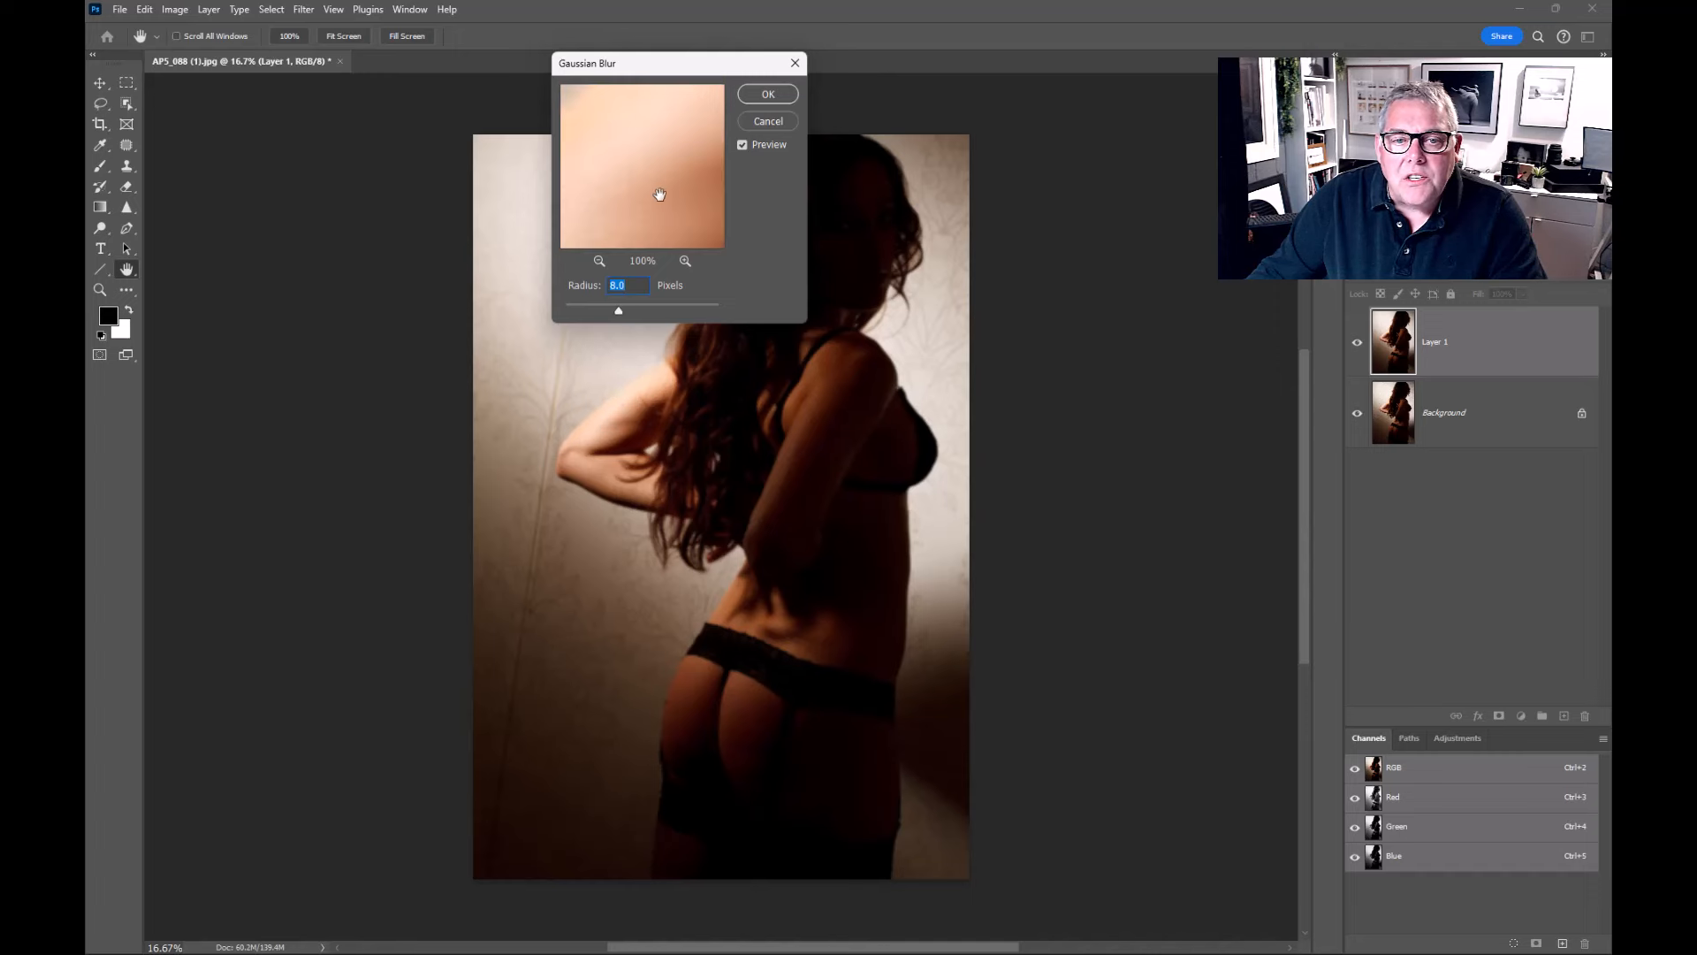
{"action": "left_click_drag", "start_coordinate": [618, 310], "coordinate": [608, 309]}
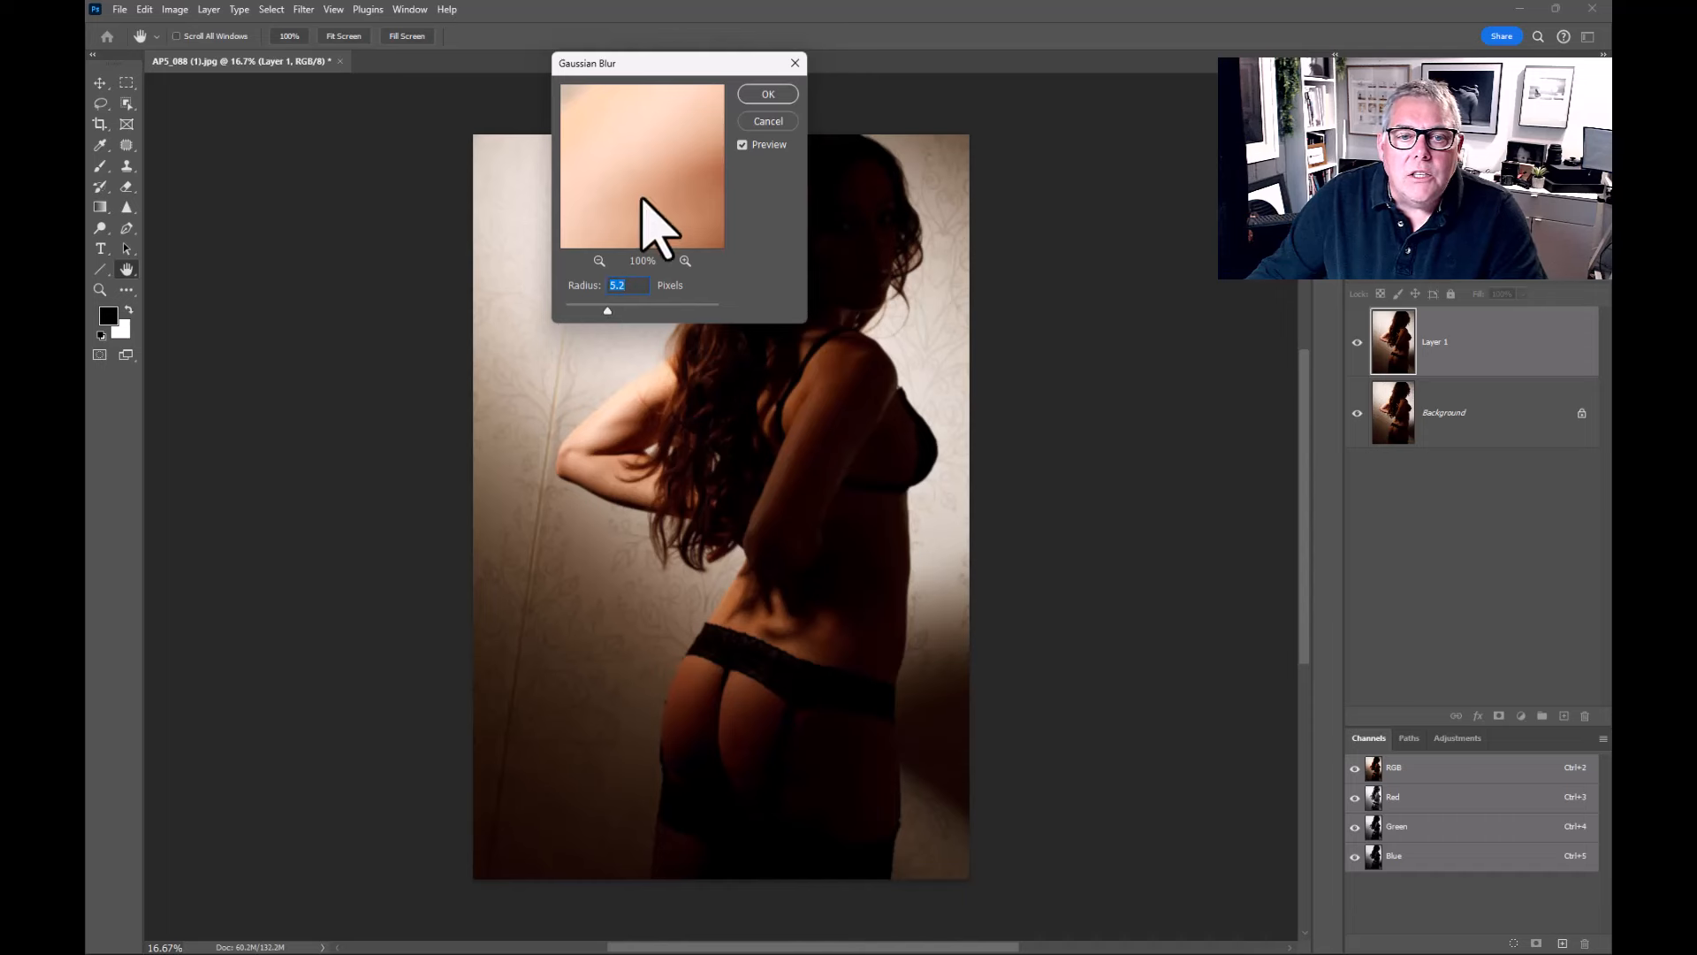
{"action": "left_click_drag", "start_coordinate": [607, 310], "coordinate": [613, 310]}
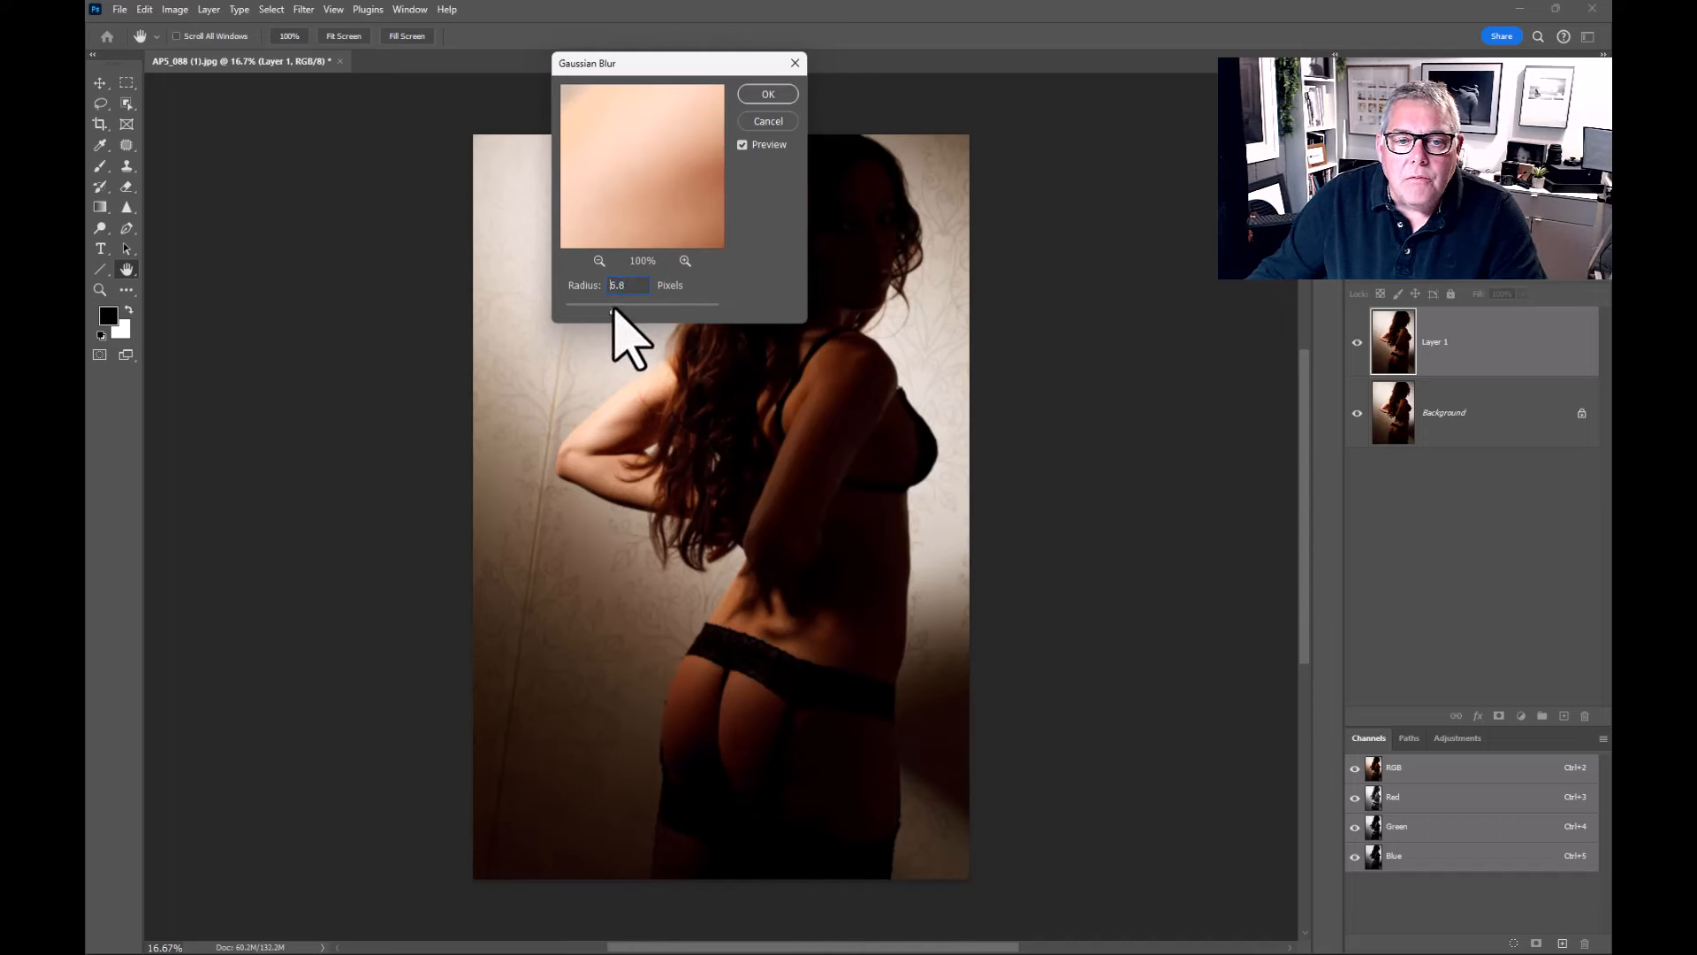
{"action": "left_click", "coordinate": [767, 94]}
{"action": "key", "text": "b"}
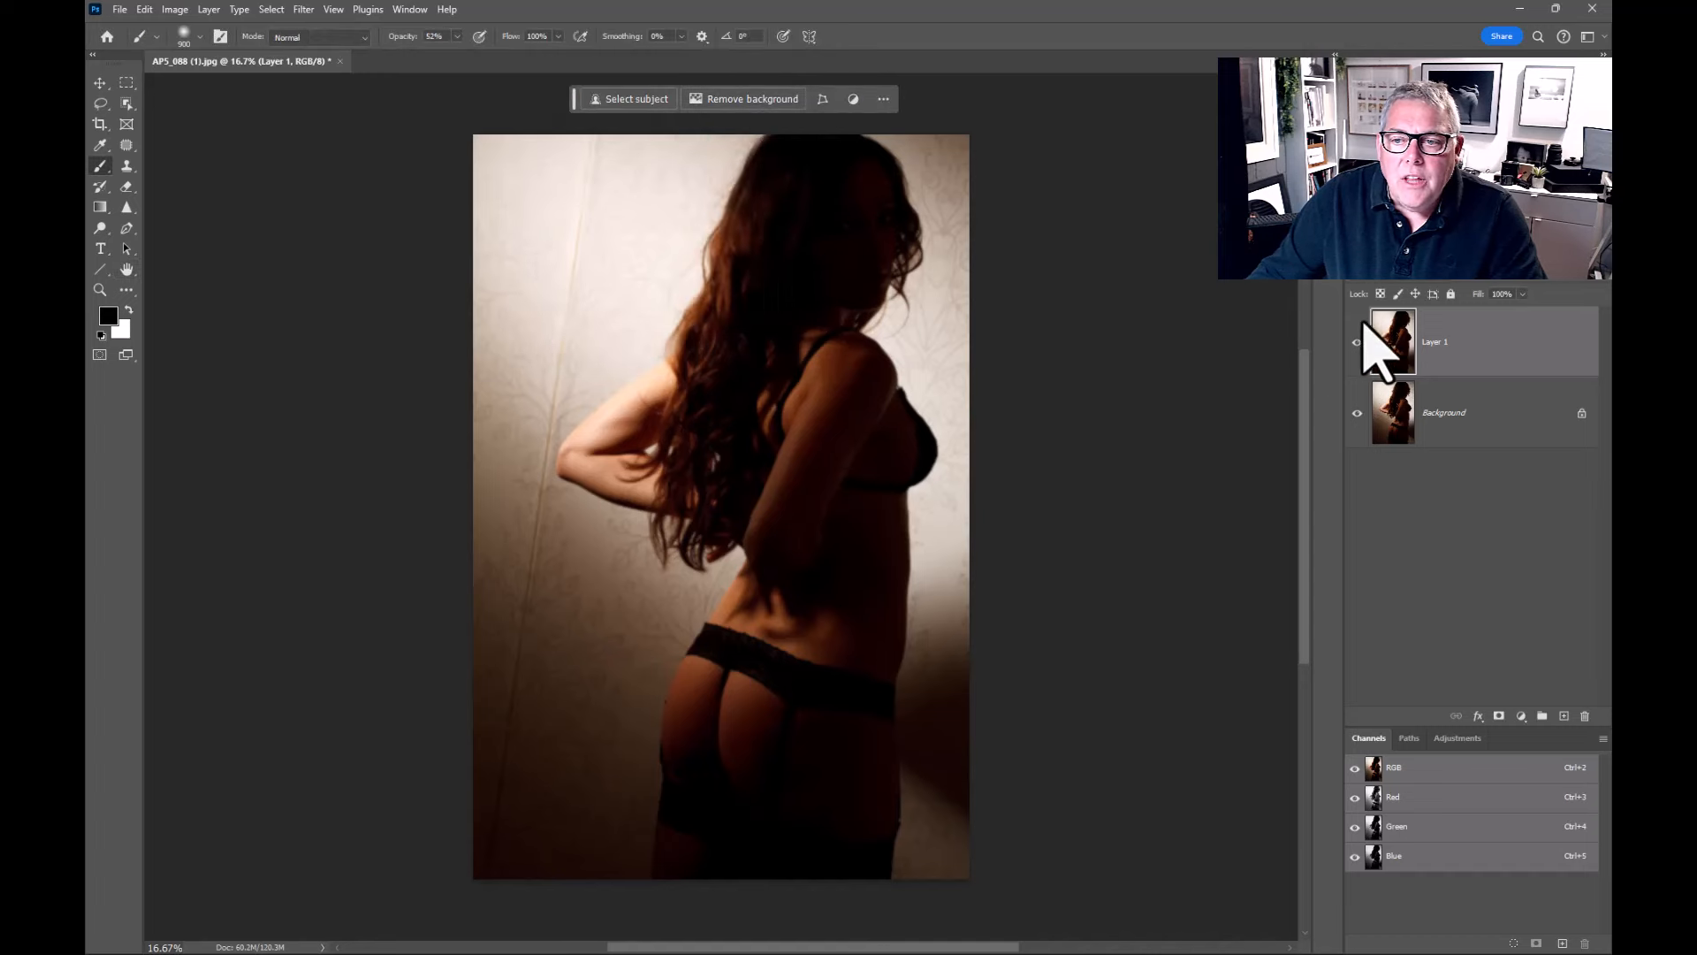
Set the blurred layer's blending mode to Screen
{"action": "left_click", "coordinate": [1390, 291]}
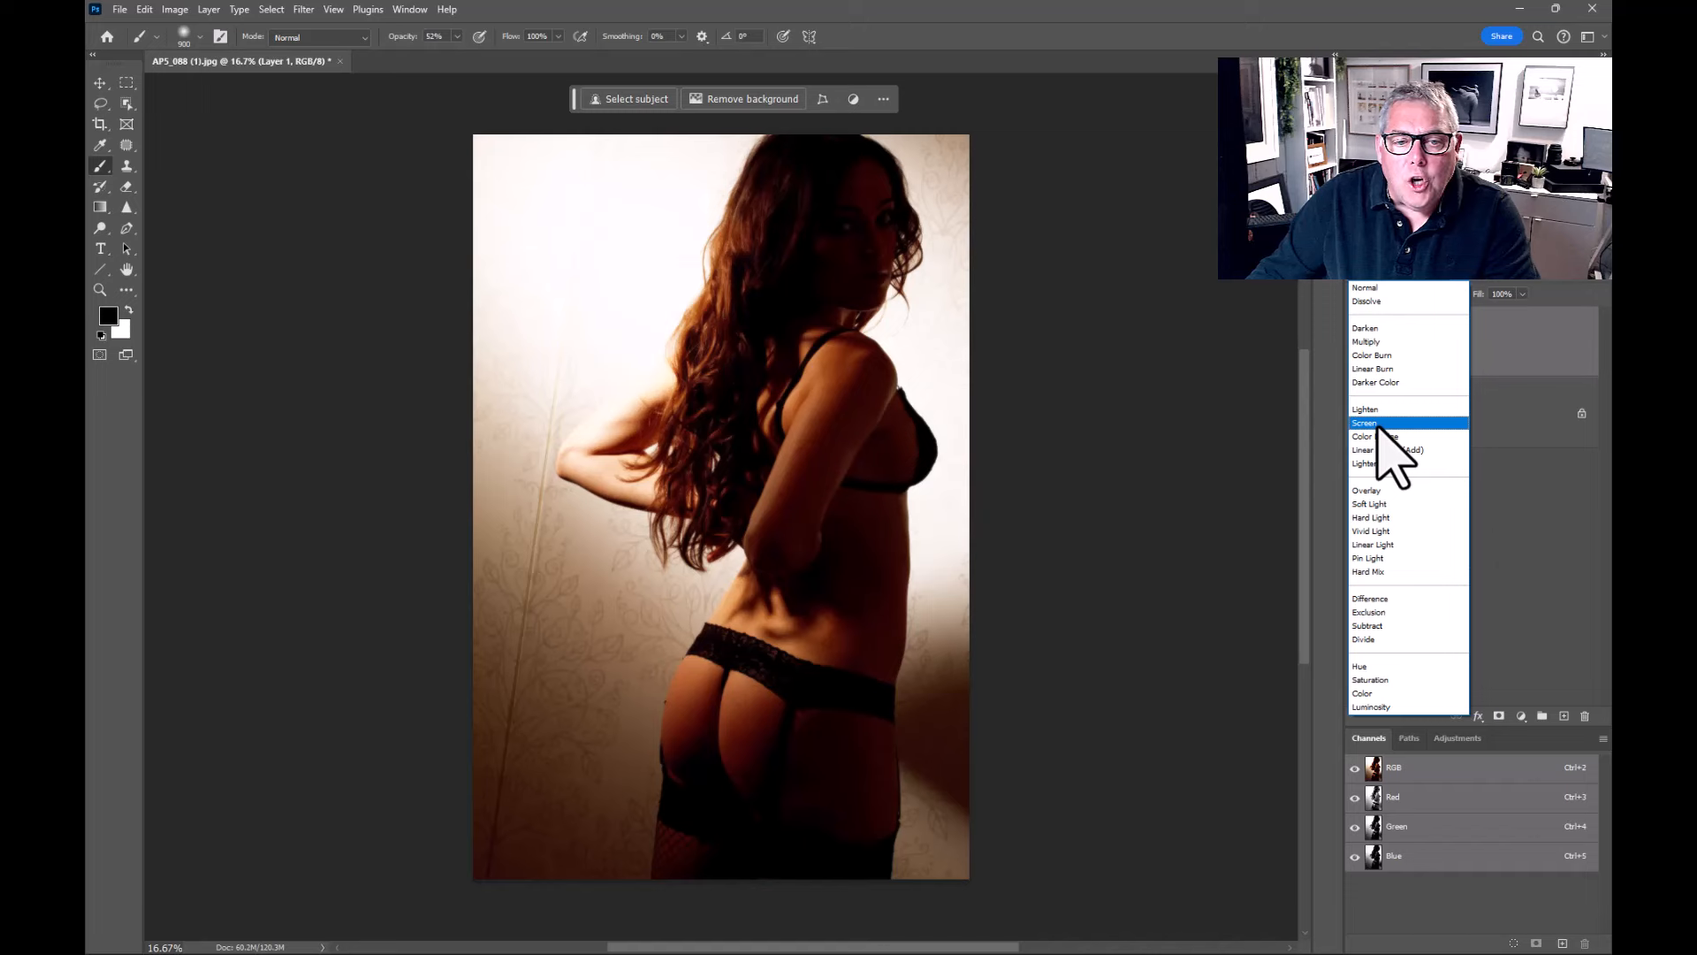
{"action": "left_click", "coordinate": [1377, 424]}
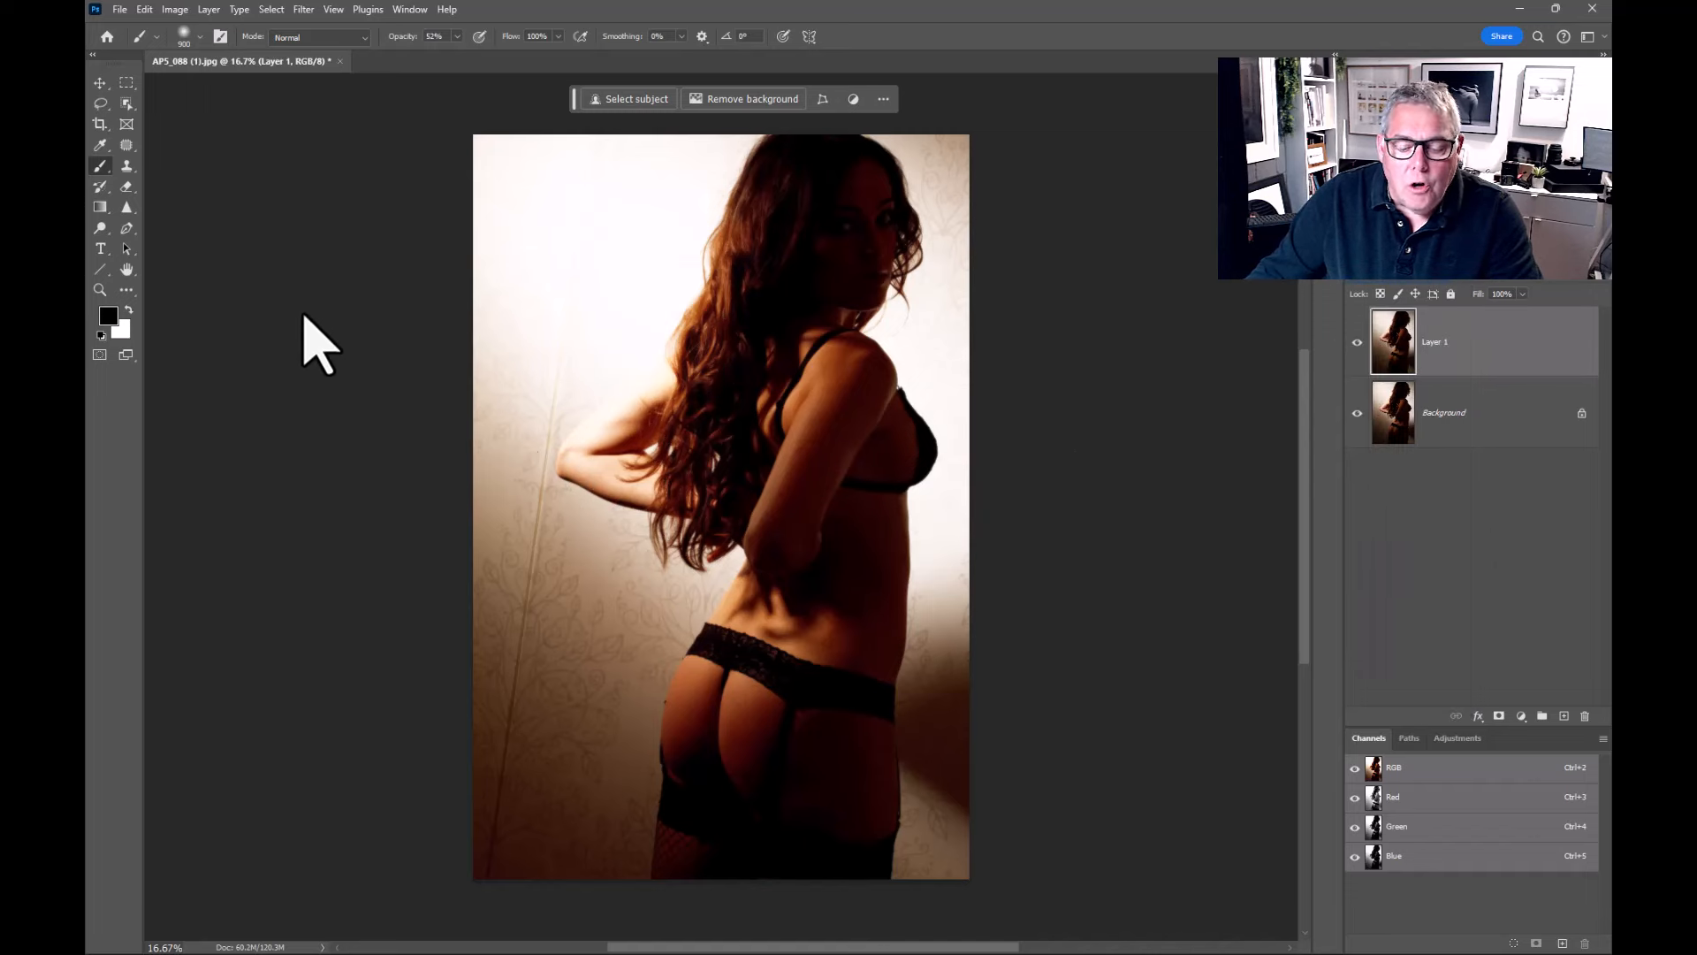
Compare the bent arm close up with and without the blurred layer, and reduce that layer's opacity
{"action": "key", "text": "ctrl+plus"}
{"action": "key", "text": "ctrl+plus"}
{"action": "key", "text": "ctrl+plus"}
{"action": "key", "text": "ctrl+plus"}
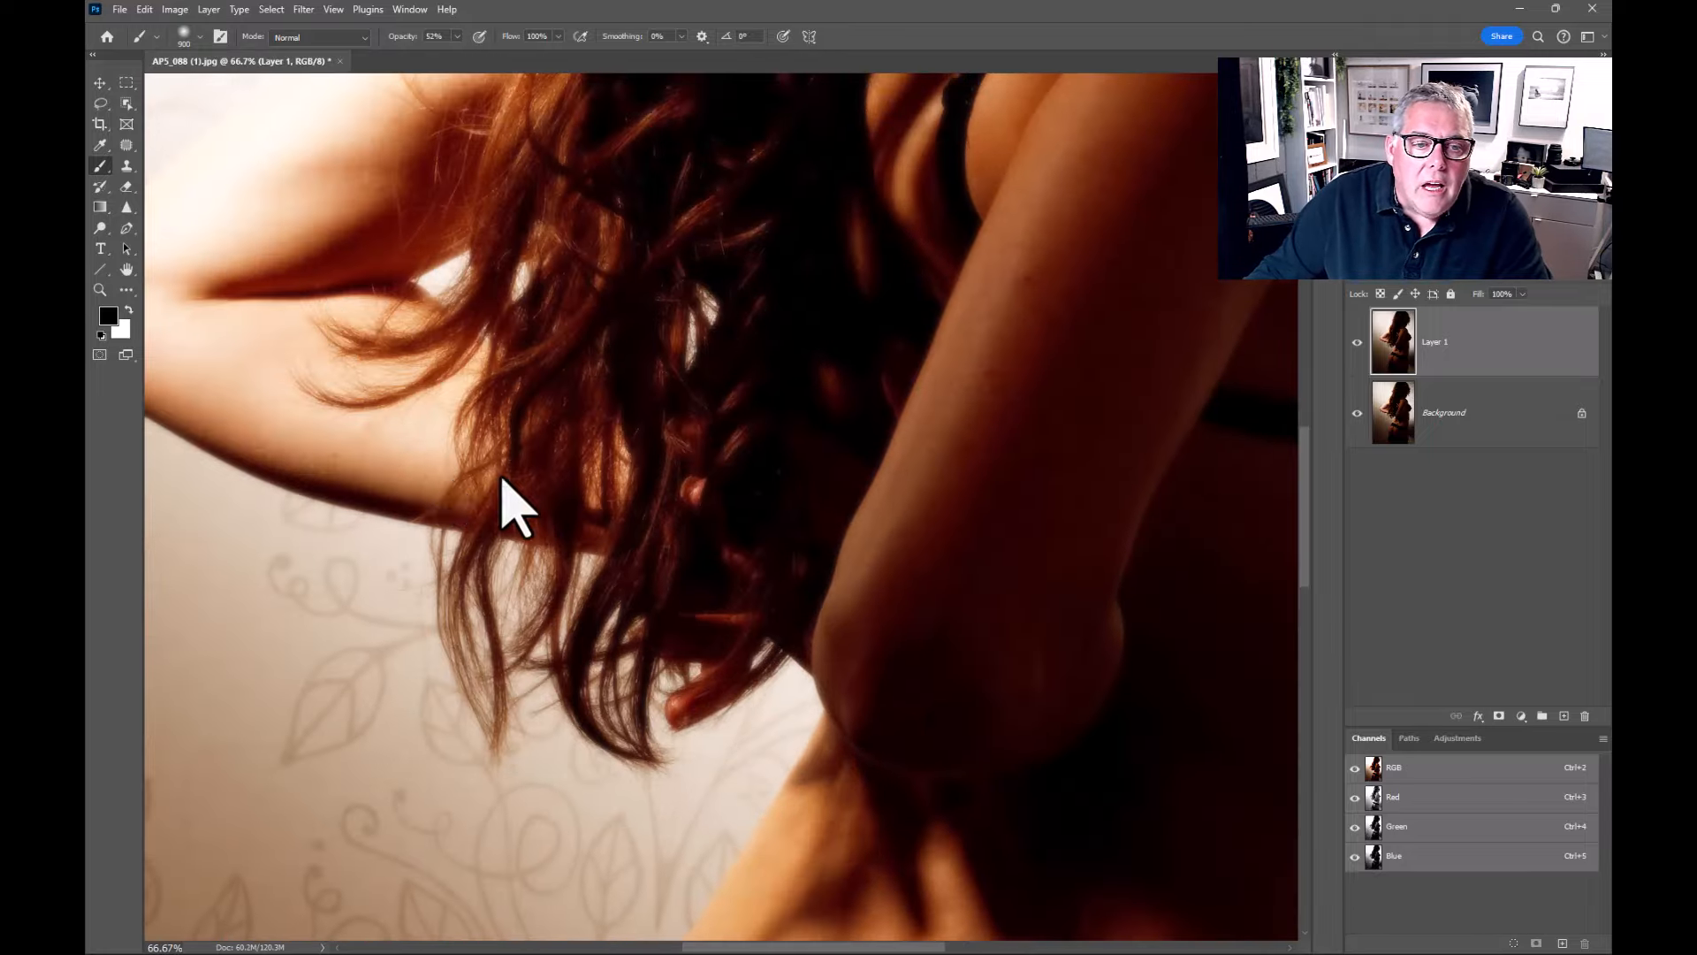
{"action": "left_click_drag", "start_coordinate": [504, 486], "coordinate": [1052, 675]}
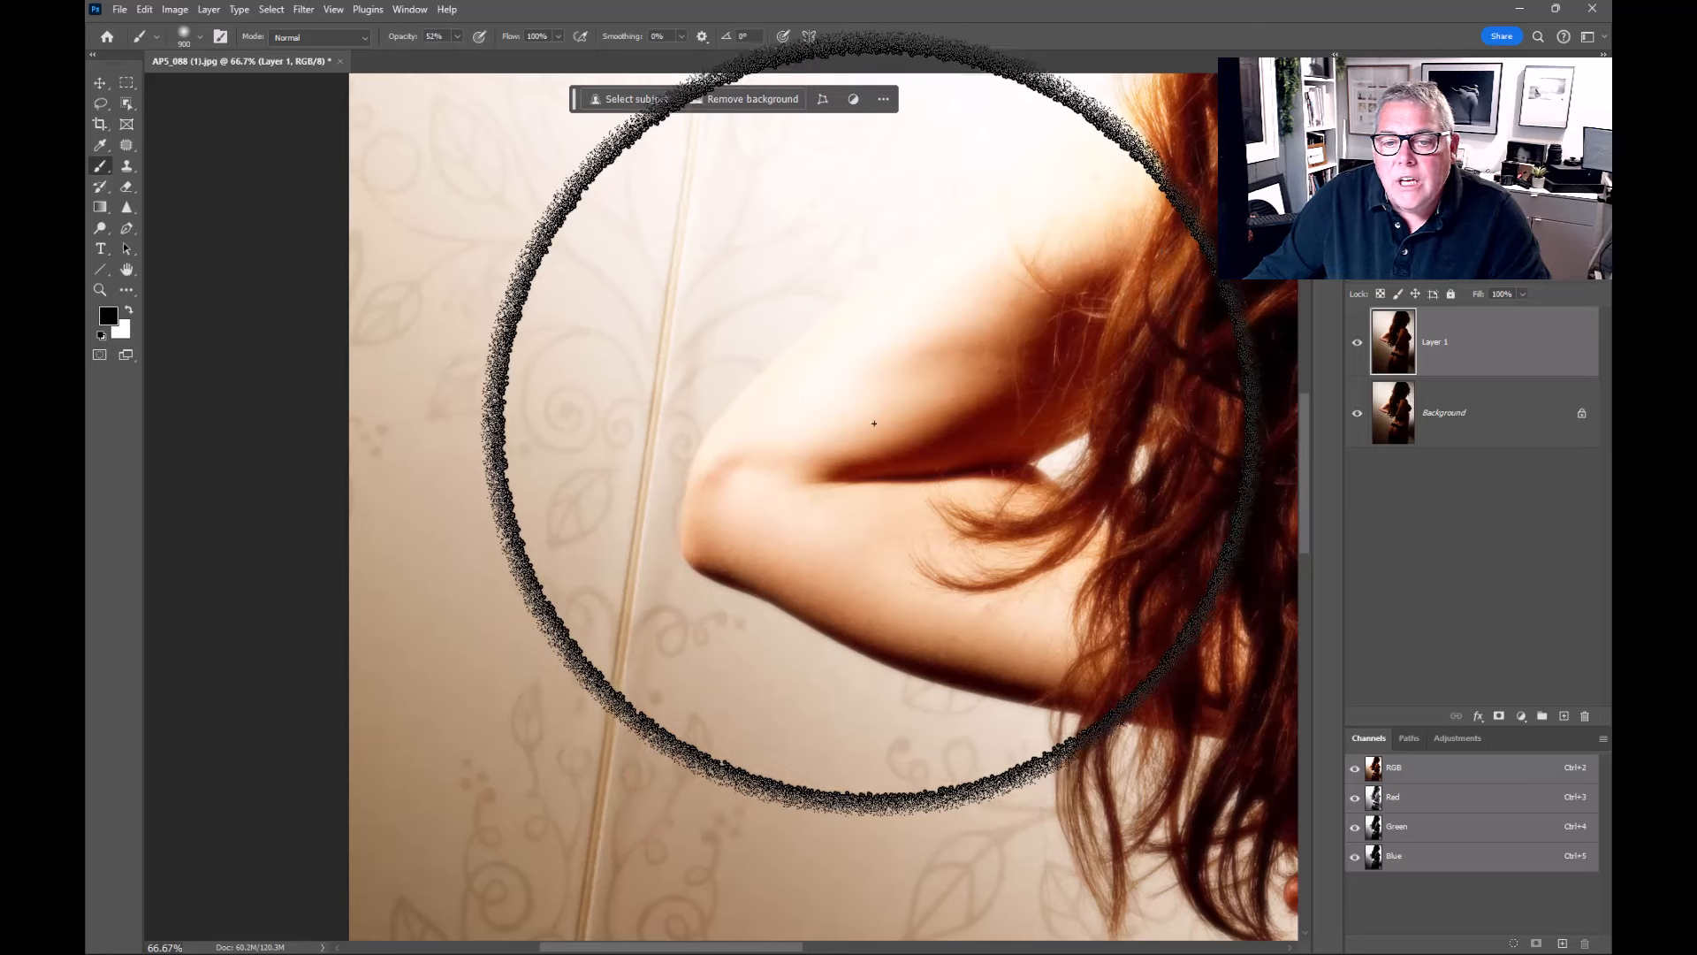
{"action": "left_click", "coordinate": [1357, 343]}
{"action": "left_click", "coordinate": [1356, 343]}
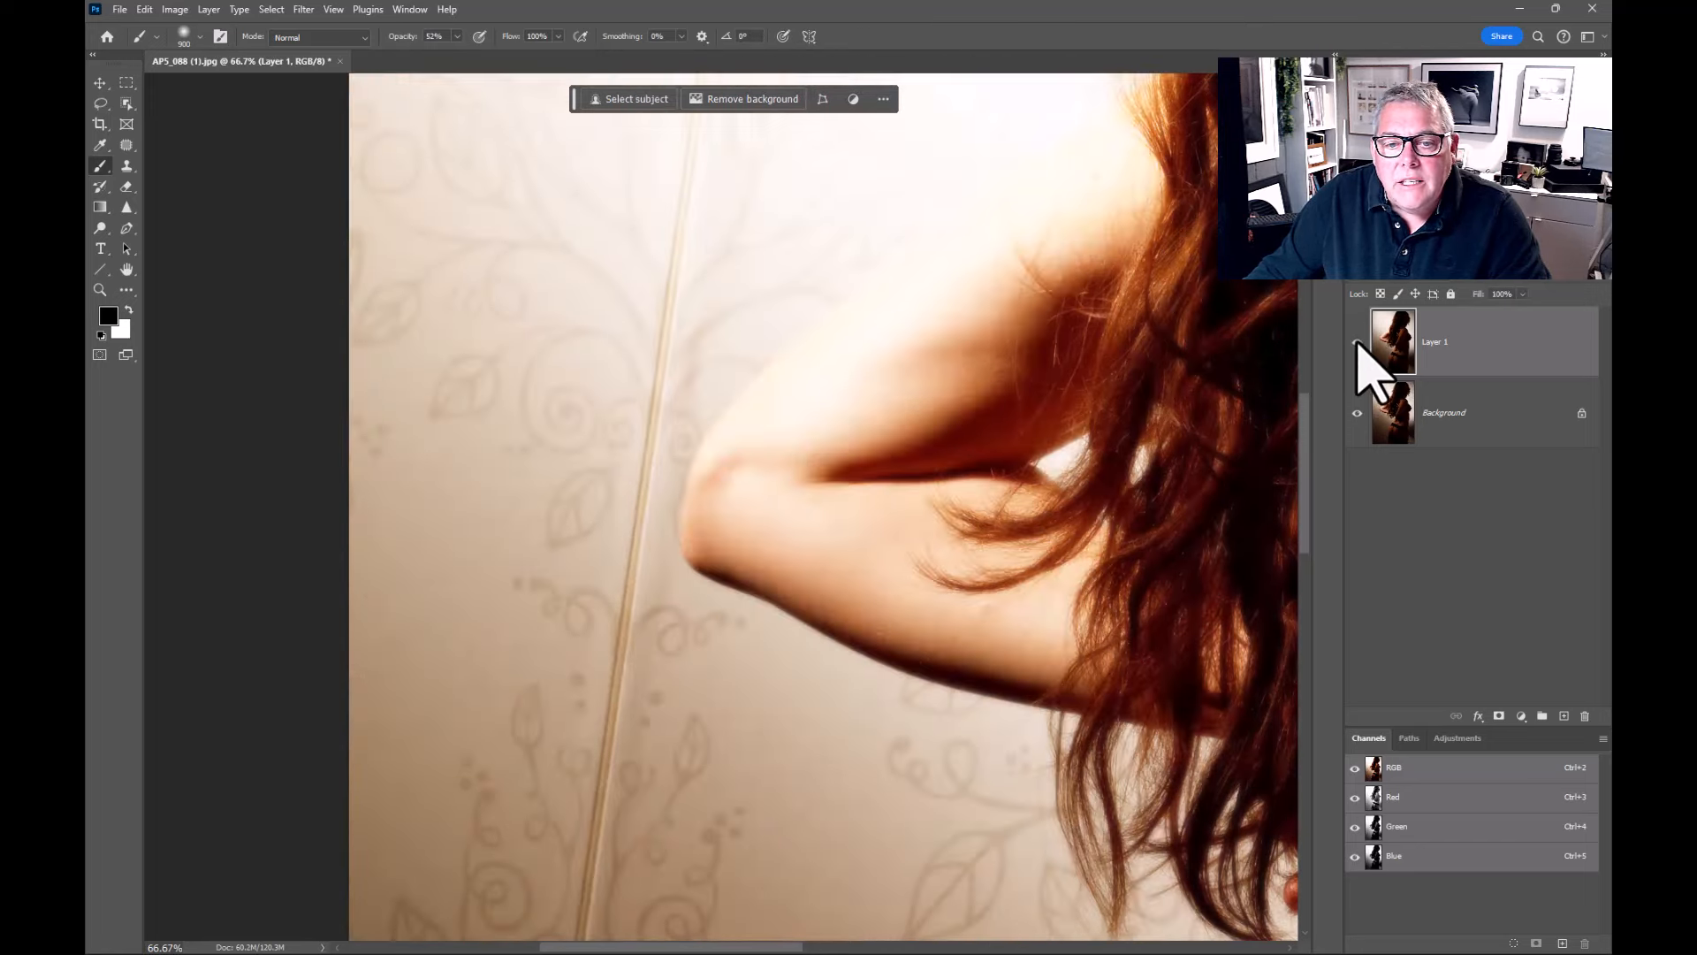
{"action": "left_click", "coordinate": [1356, 343]}
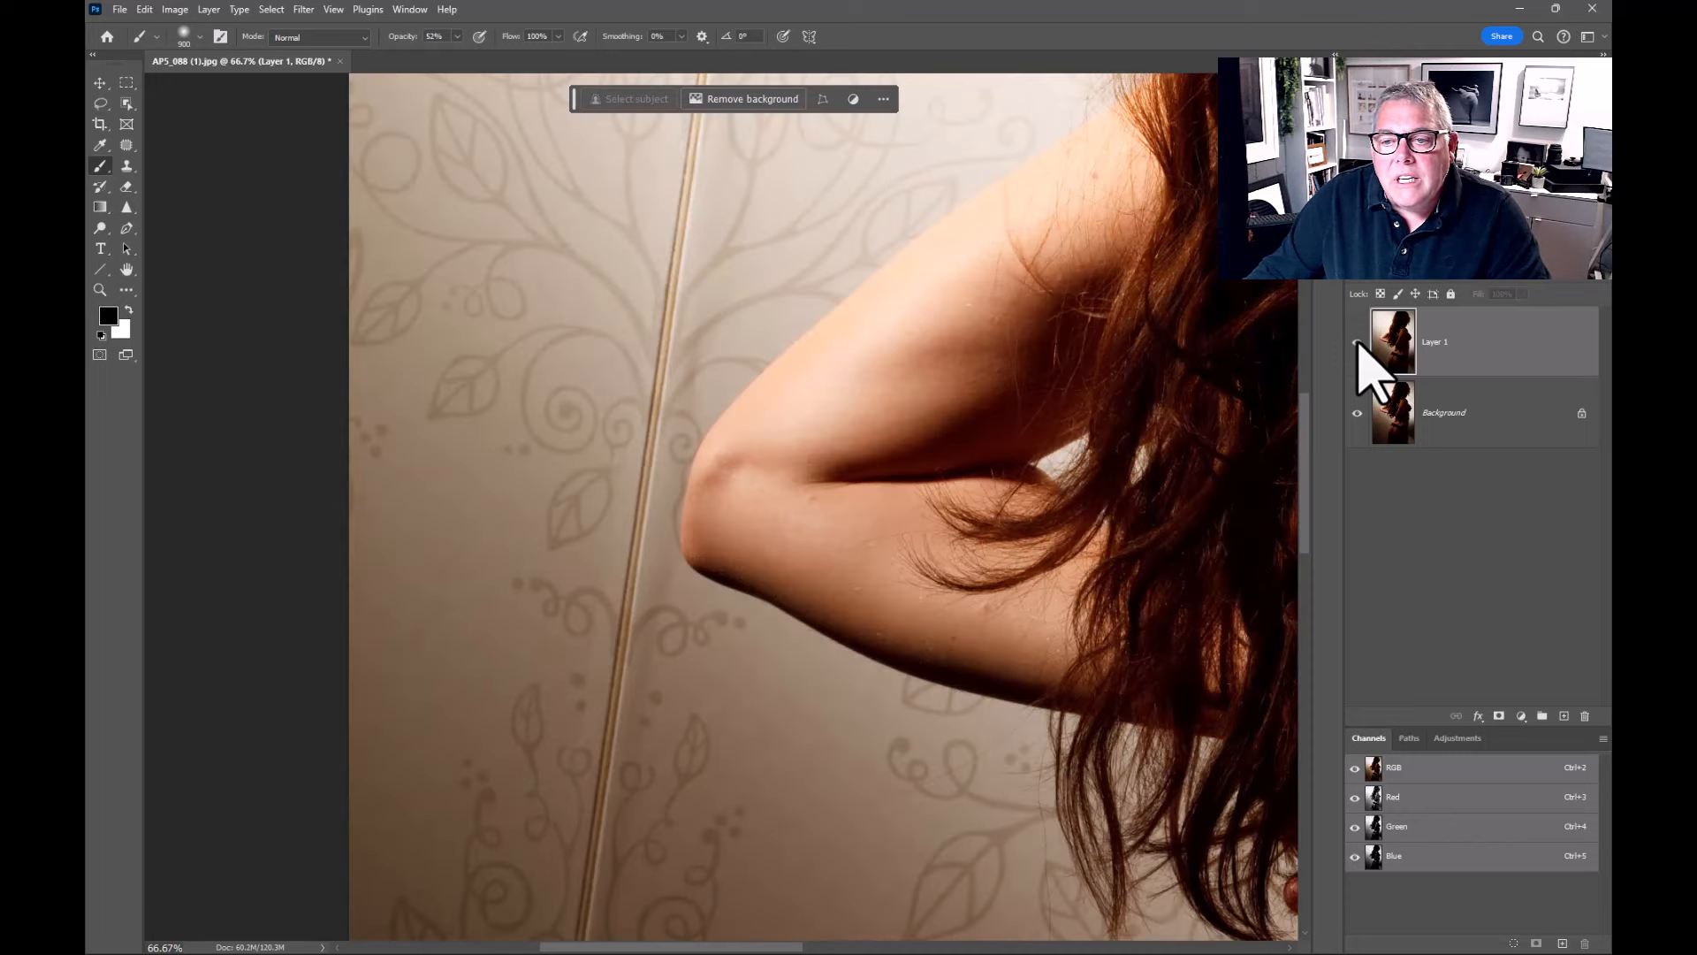
{"action": "left_click", "coordinate": [1357, 343]}
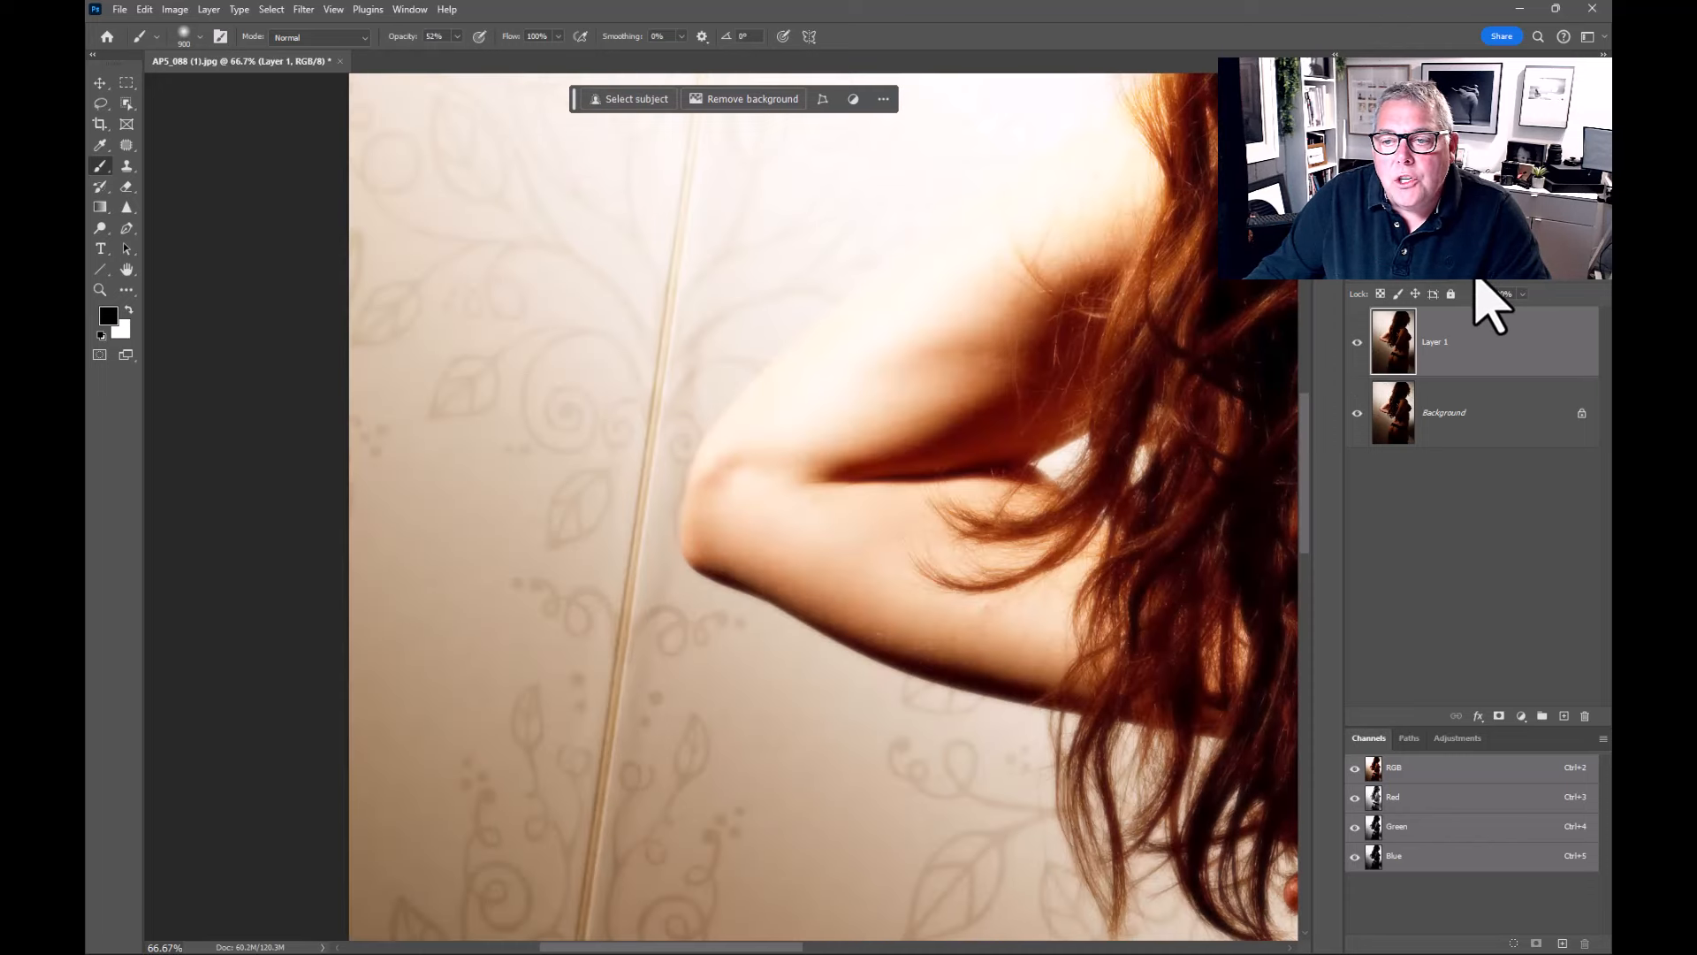
{"action": "key", "text": "ctrl+z"}
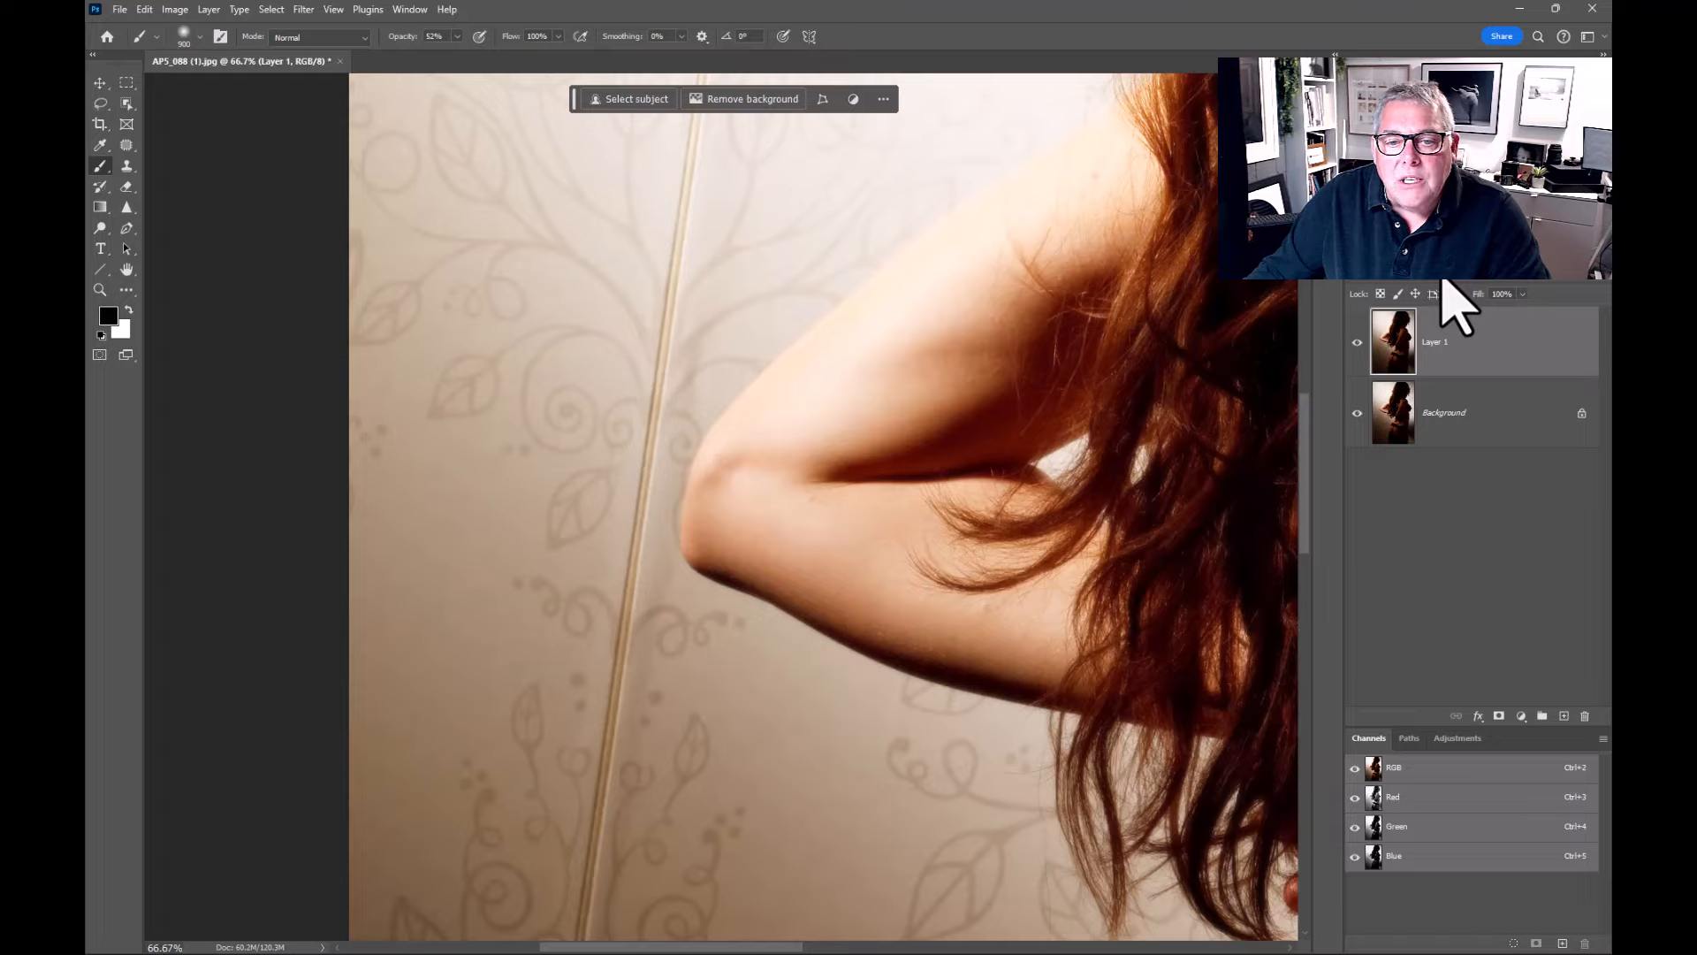
{"action": "left_click_drag", "start_coordinate": [862, 412], "coordinate": [552, 463]}
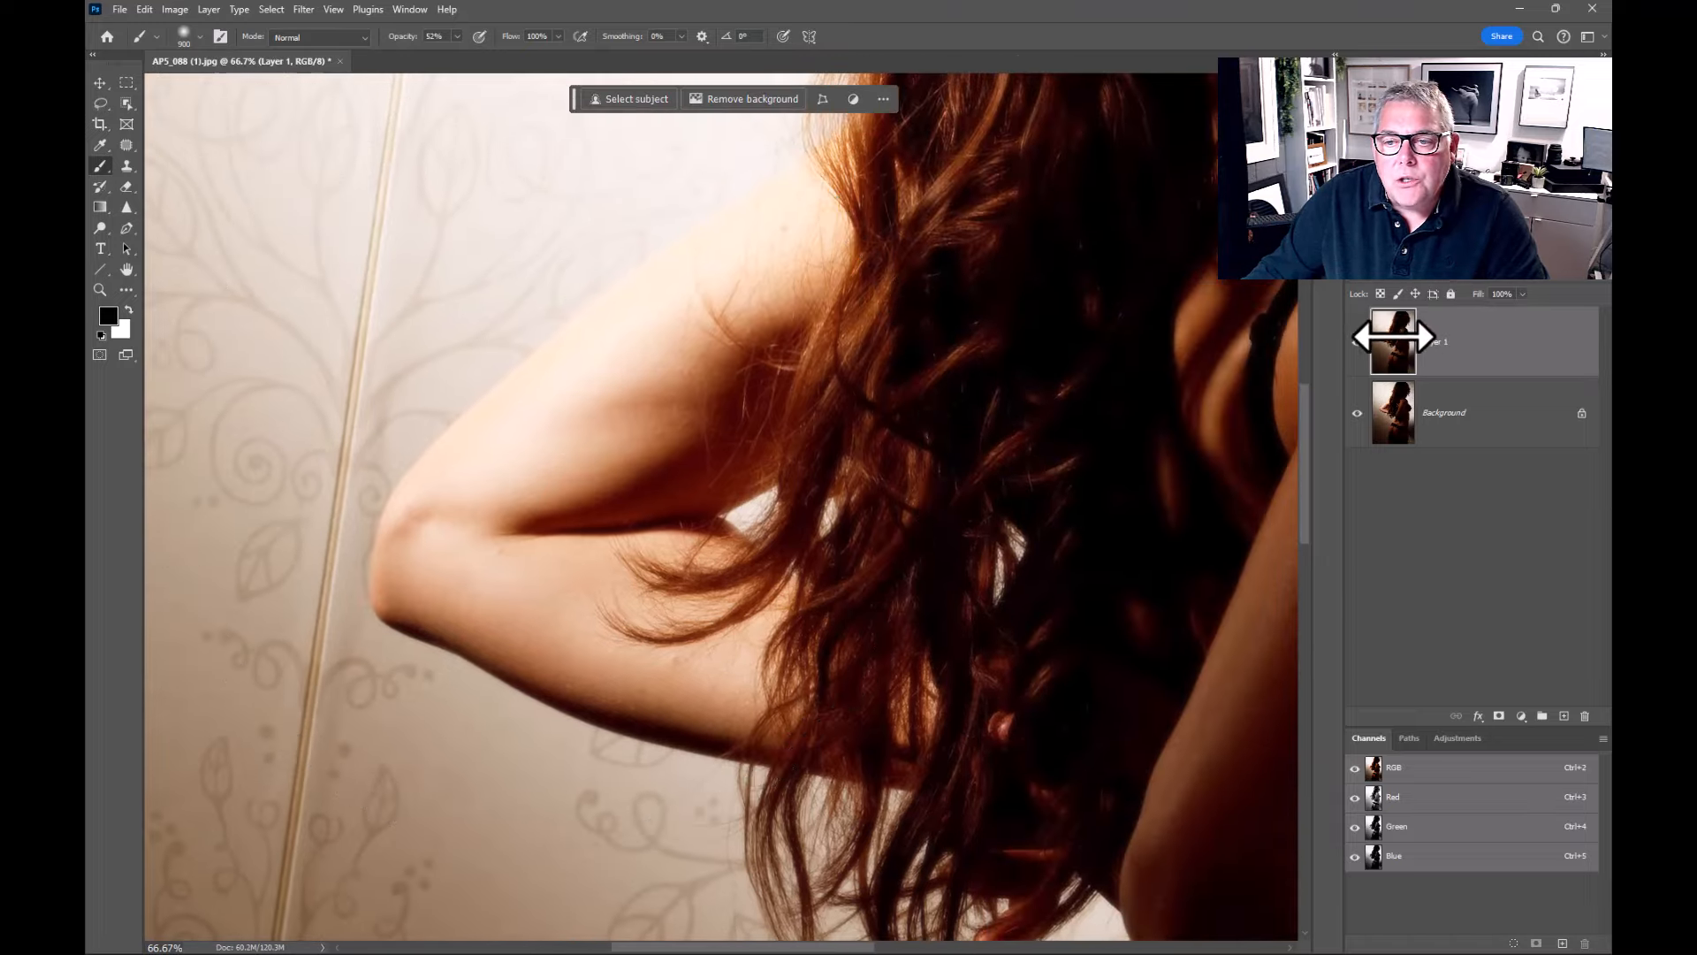
Hide Layer 1 and duplicate the Background layer
{"action": "left_click", "coordinate": [1357, 343]}
{"action": "left_click", "coordinate": [1392, 396]}
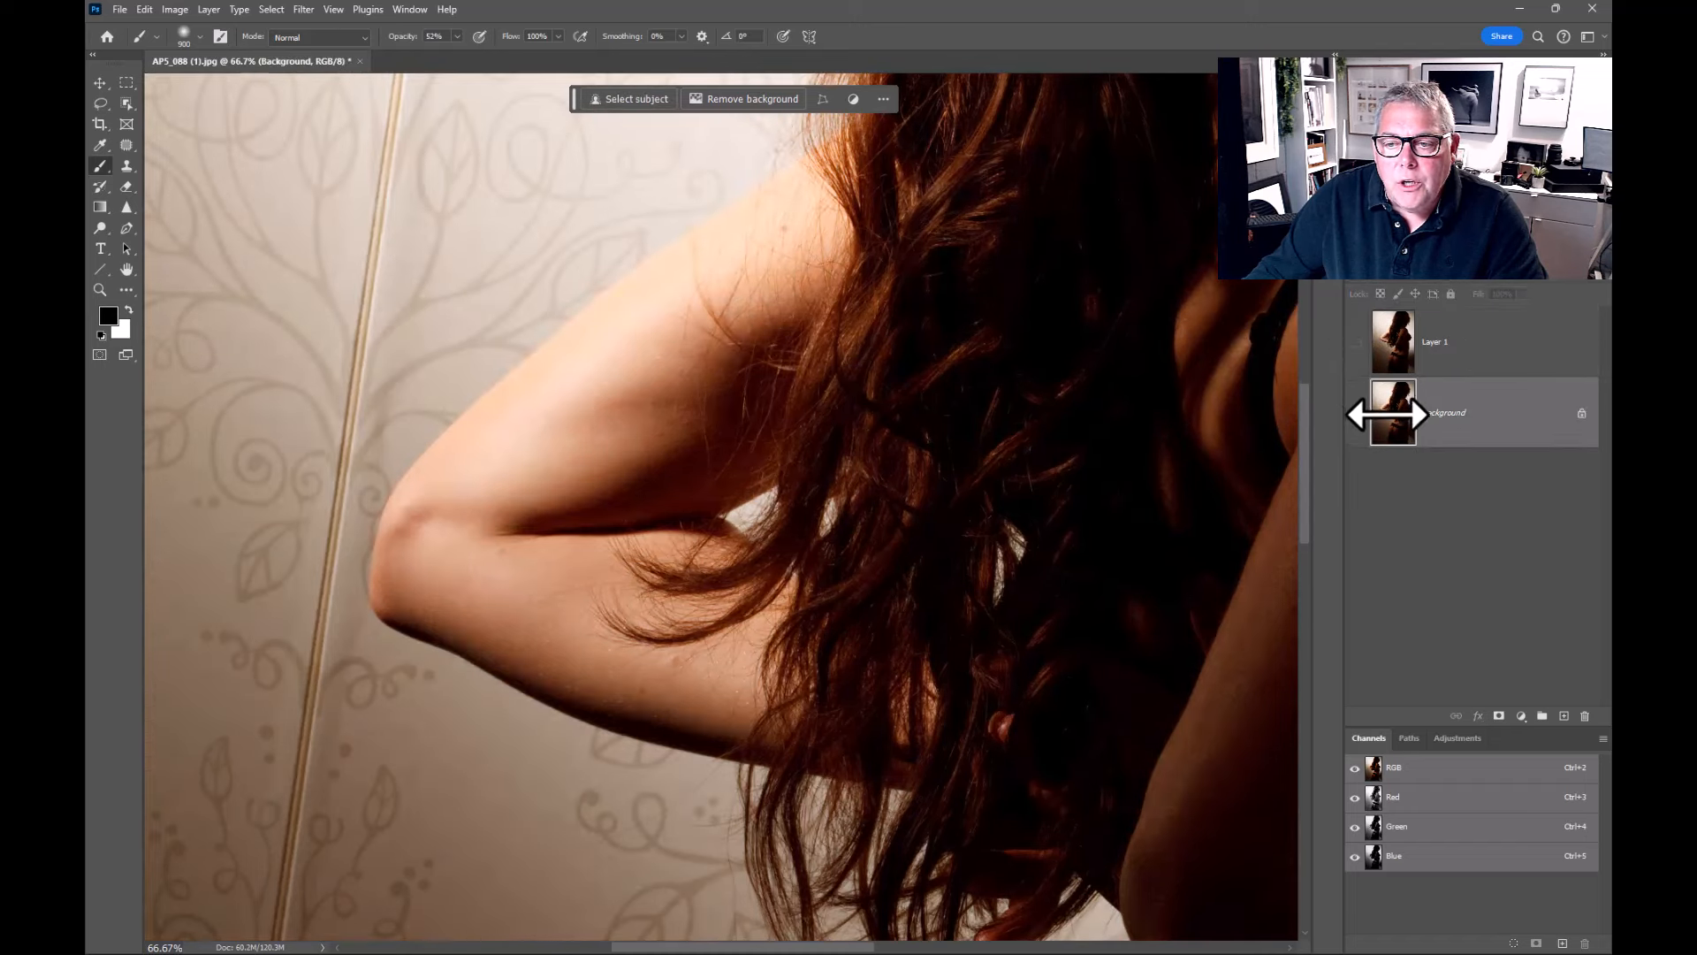
{"action": "key", "text": "ctrl+j"}
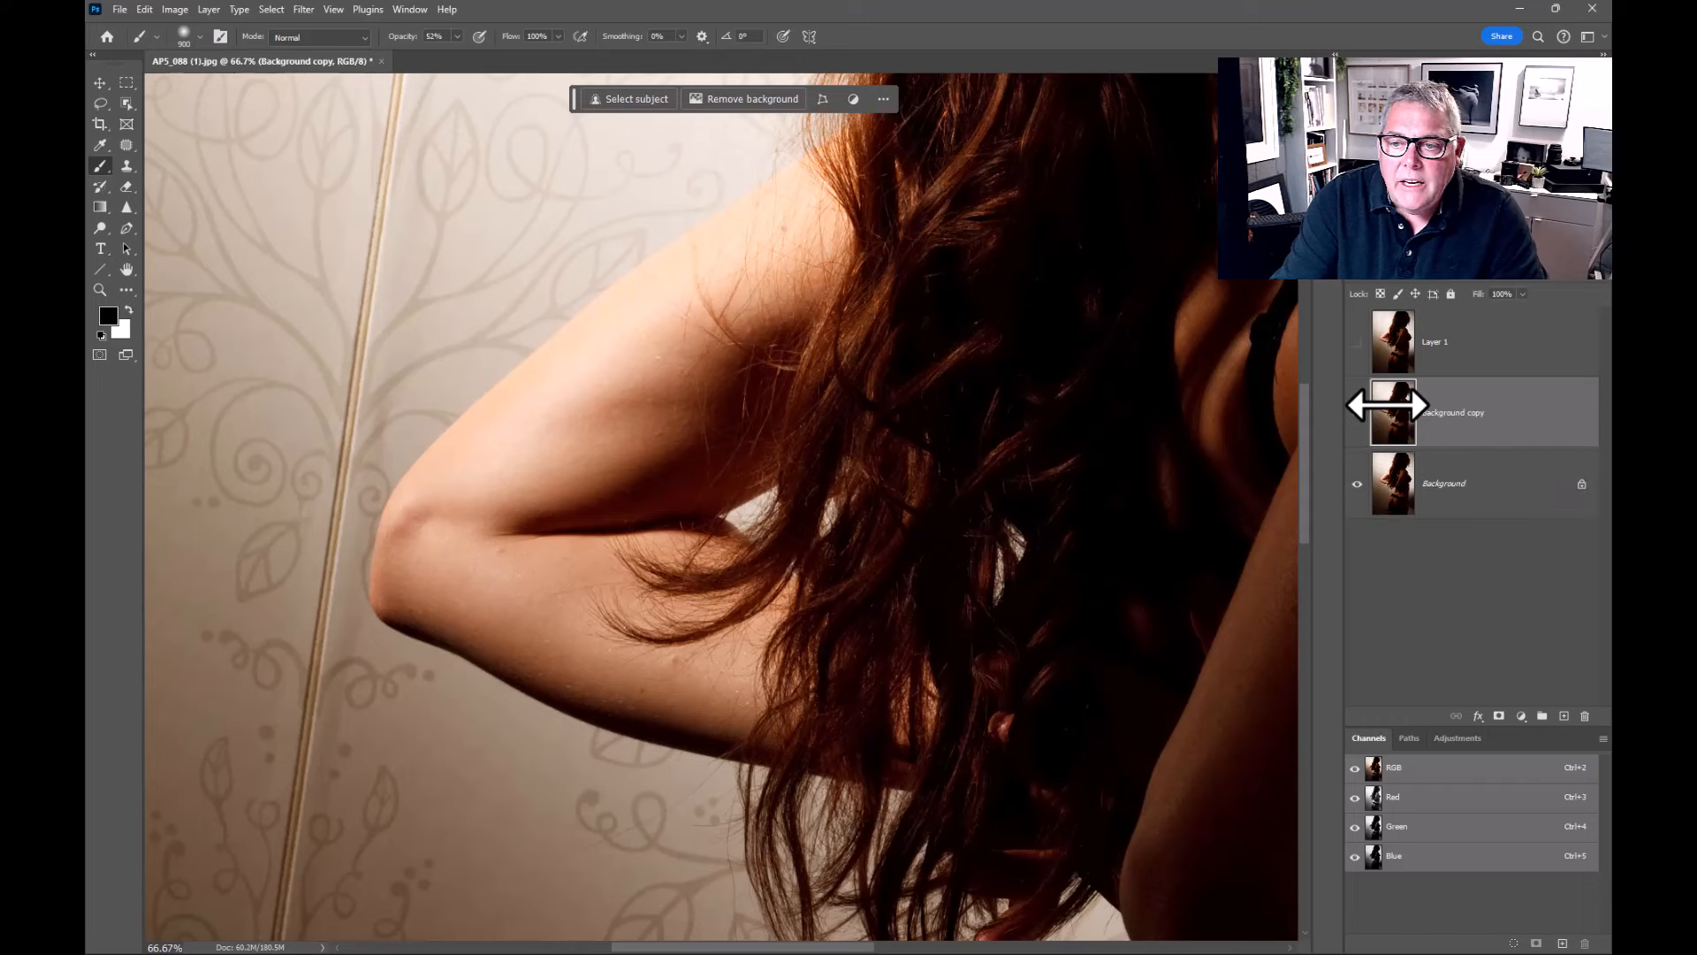
Convert the Background copy layer to a smart object for smart filters
{"action": "left_click", "coordinate": [299, 10]}
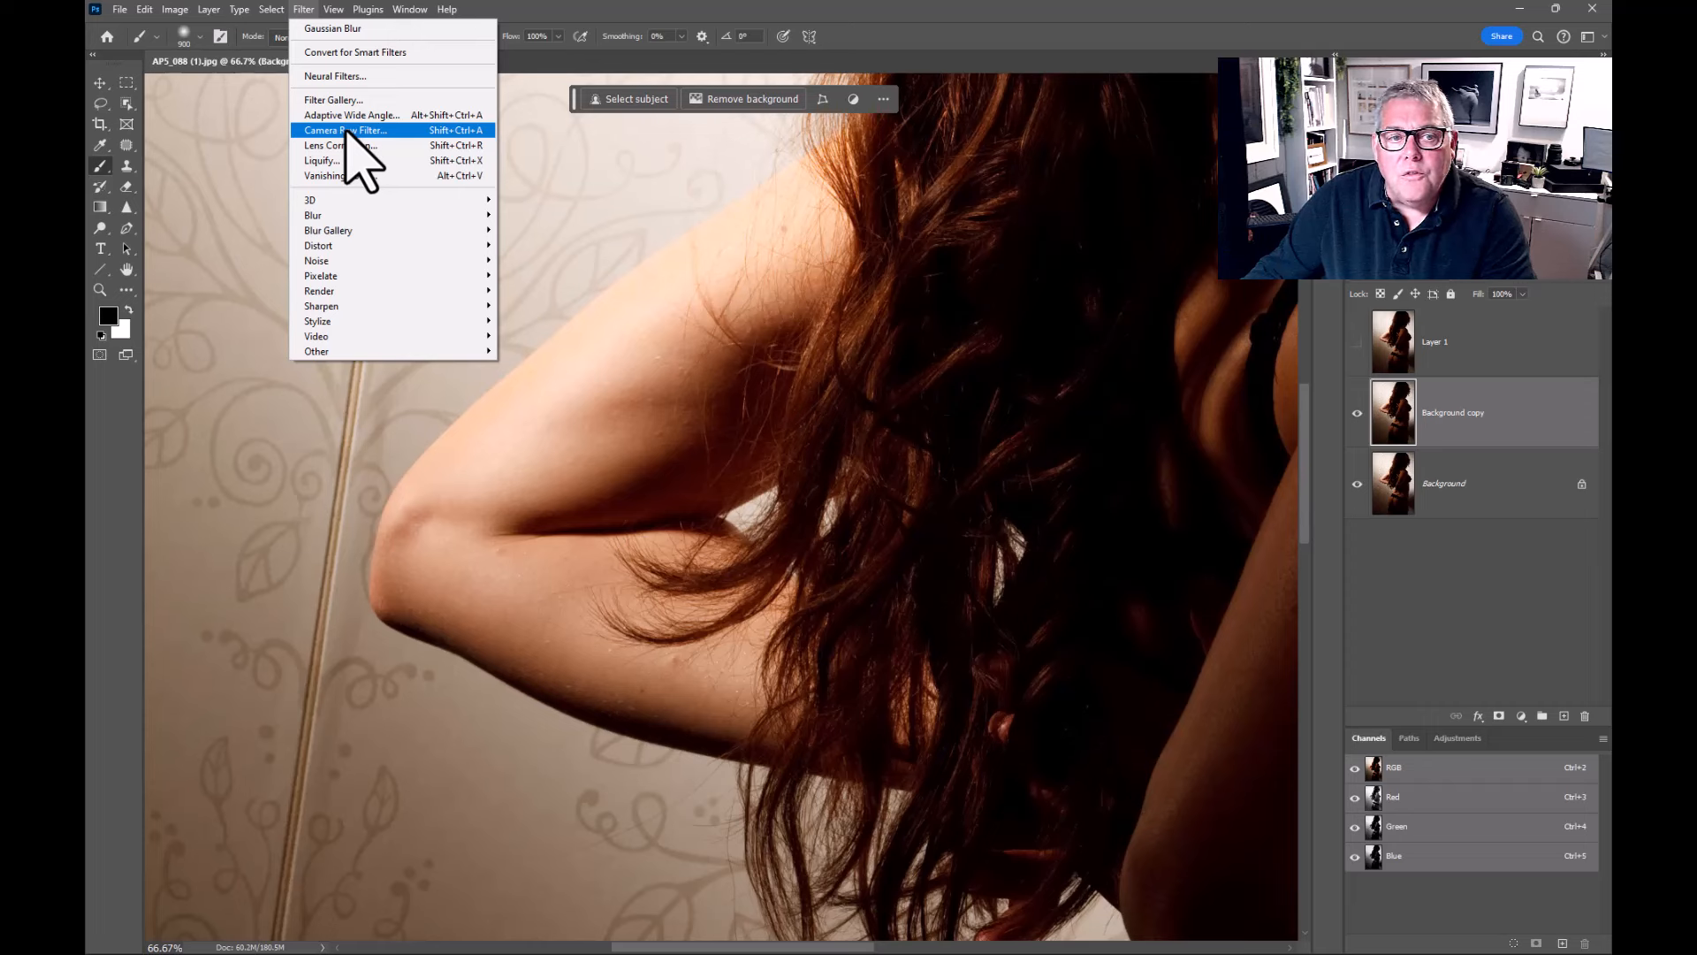
{"action": "left_click", "coordinate": [365, 53]}
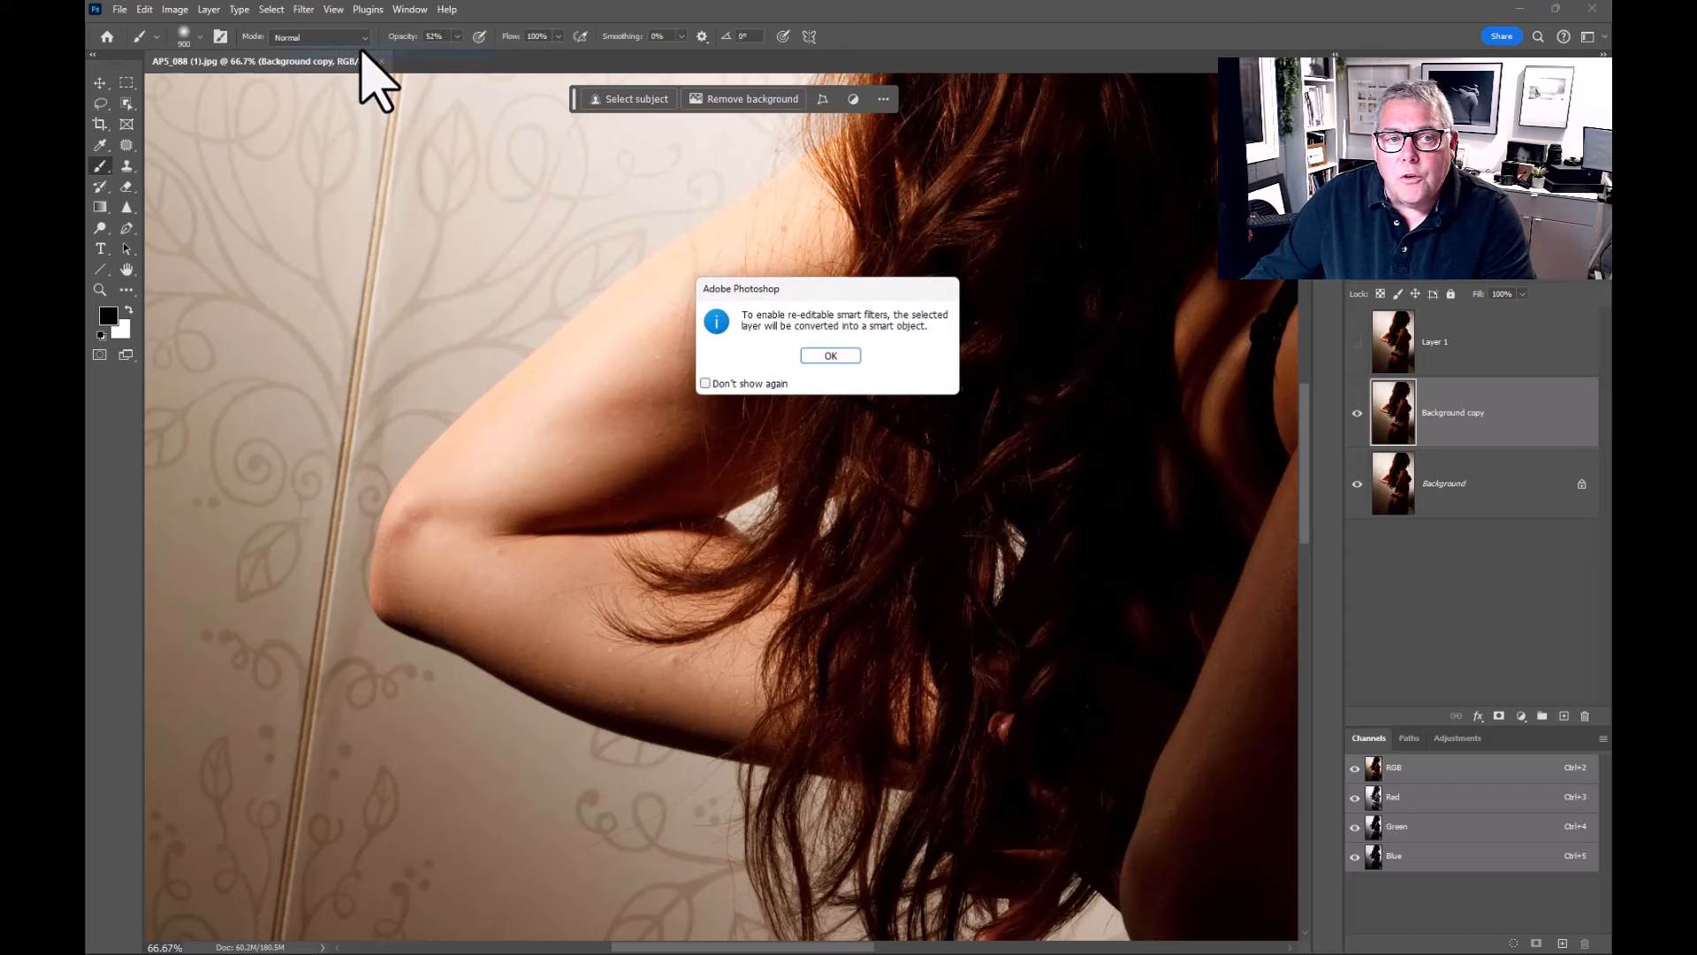
{"action": "left_click", "coordinate": [826, 351]}
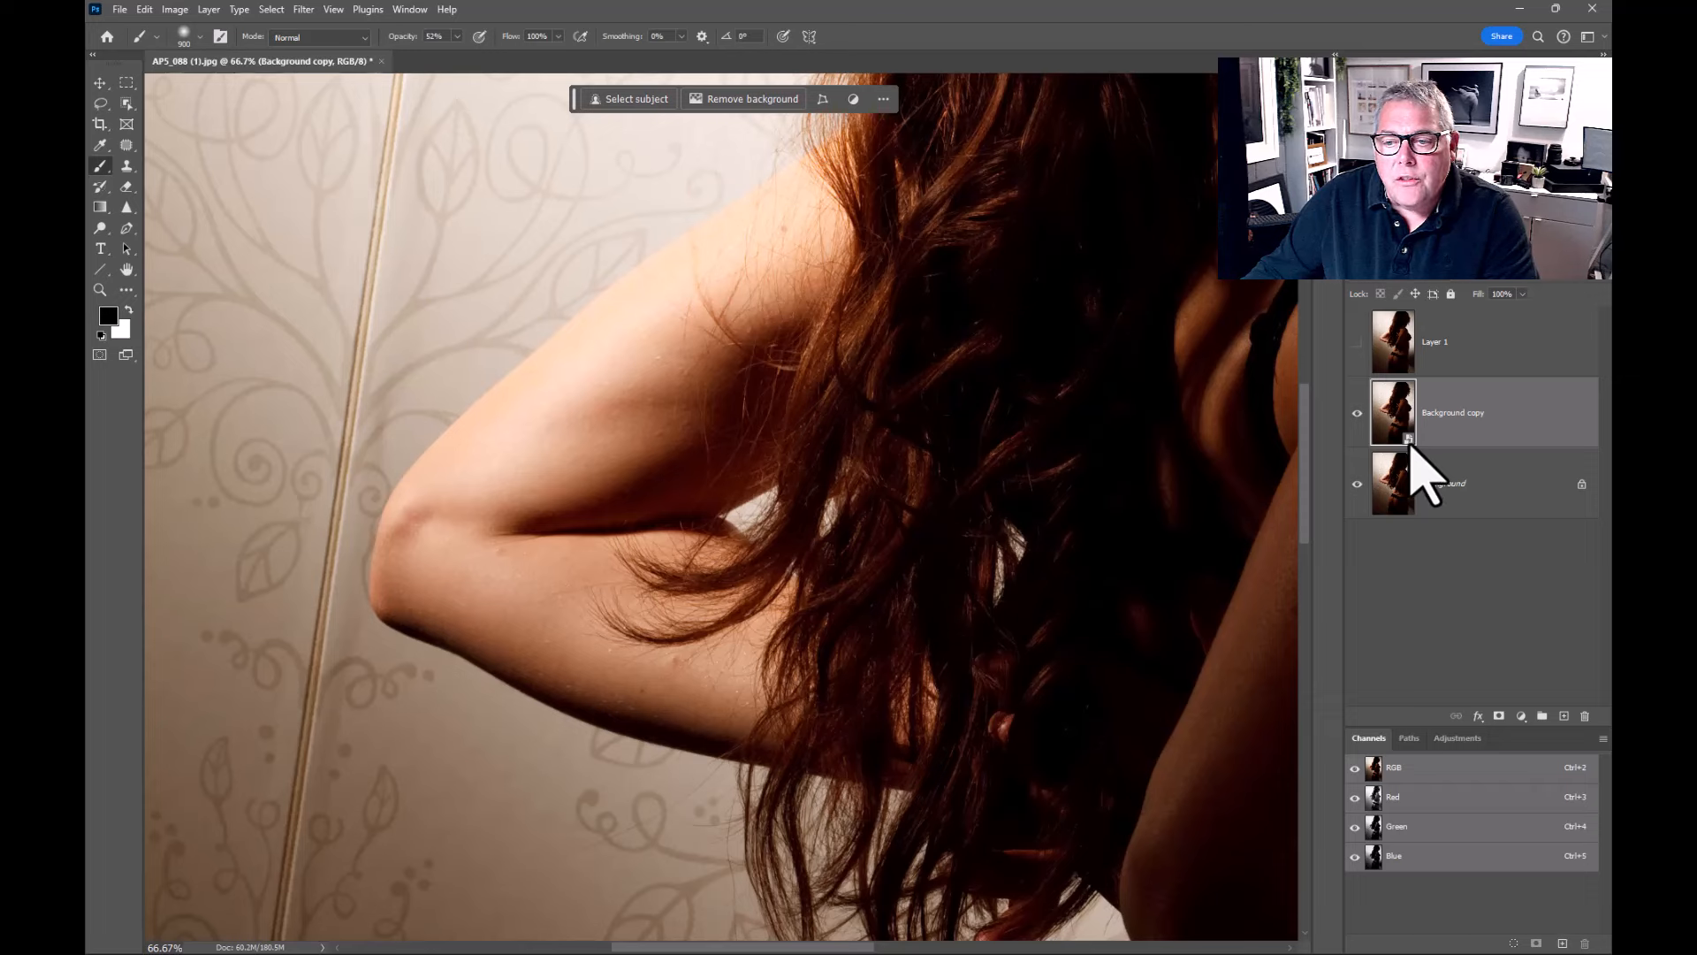
Apply the Camera Raw Filter to the Background copy layer with Texture at -59, judging it on the arm
{"action": "left_click", "coordinate": [305, 10]}
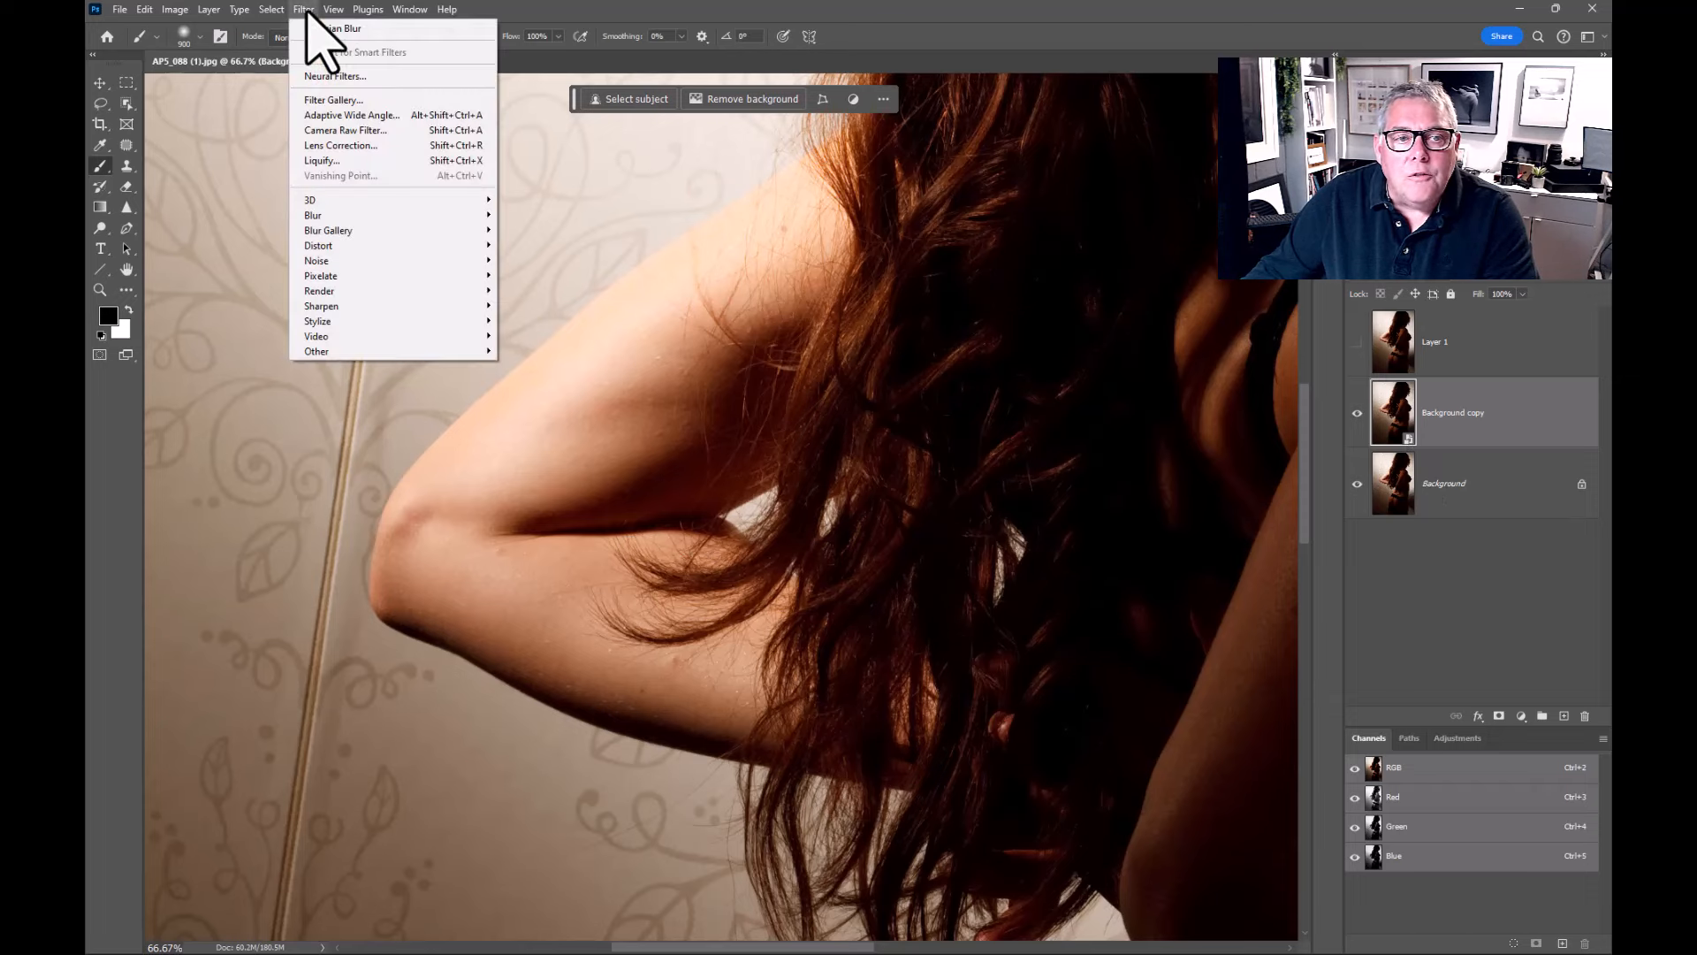
{"action": "left_click", "coordinate": [318, 129]}
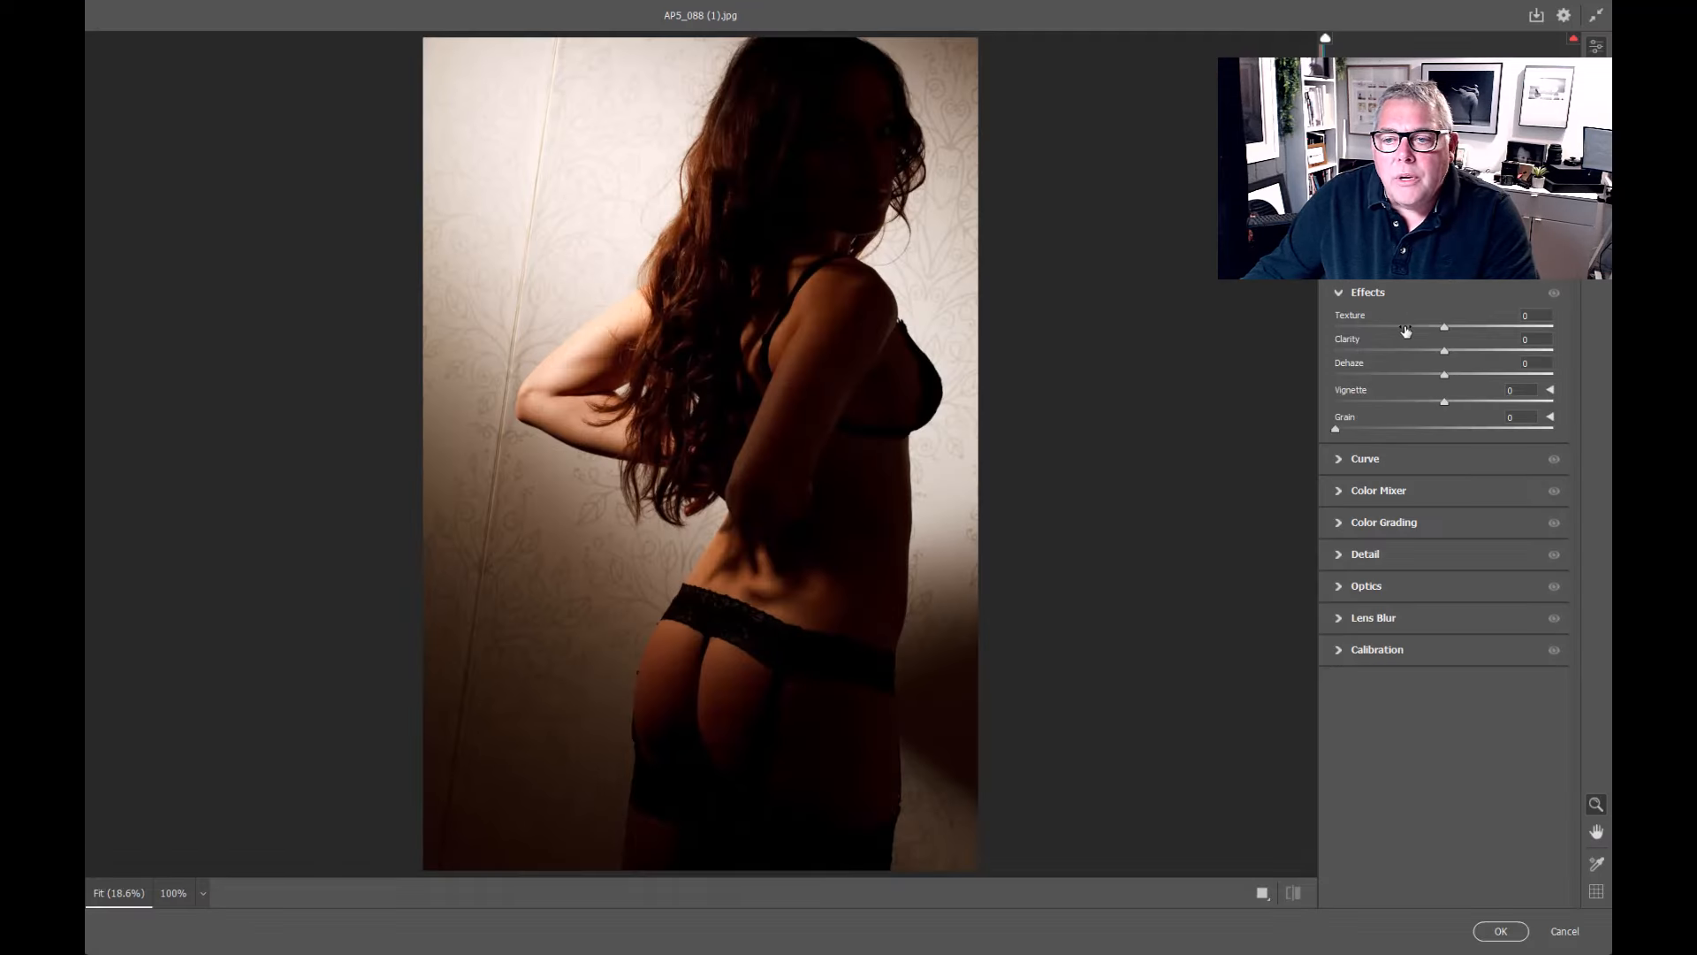
{"action": "left_click_drag", "start_coordinate": [1405, 330], "coordinate": [1357, 334]}
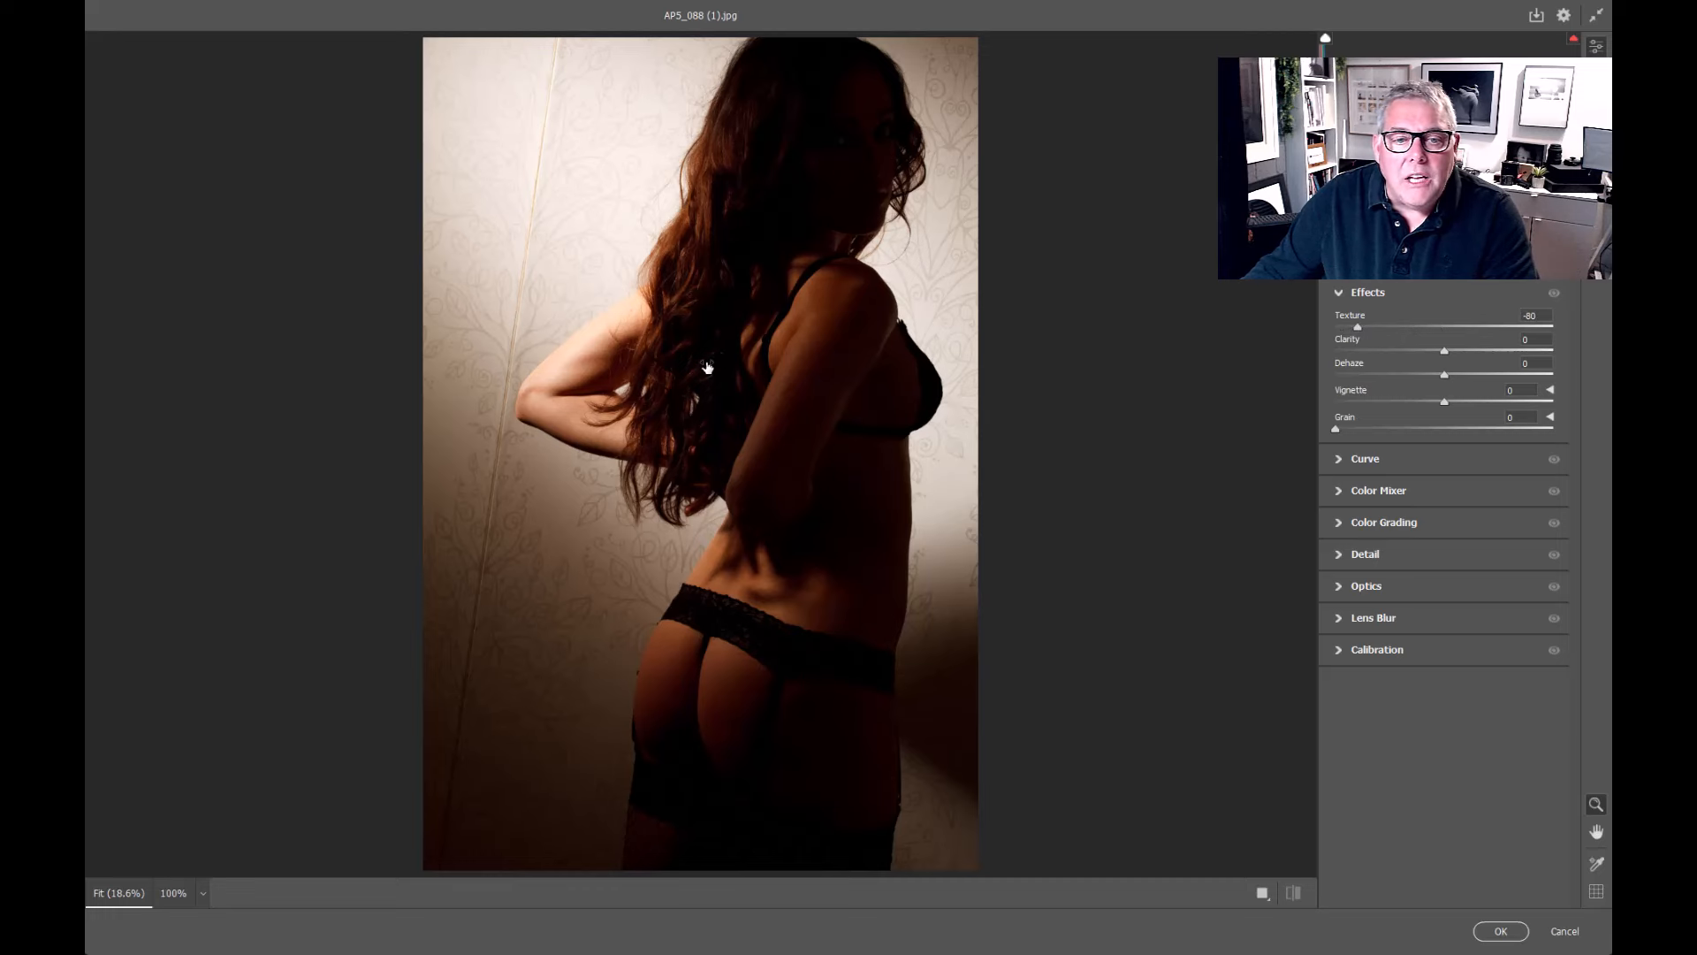
{"action": "left_click_drag", "start_coordinate": [553, 389], "coordinate": [749, 397]}
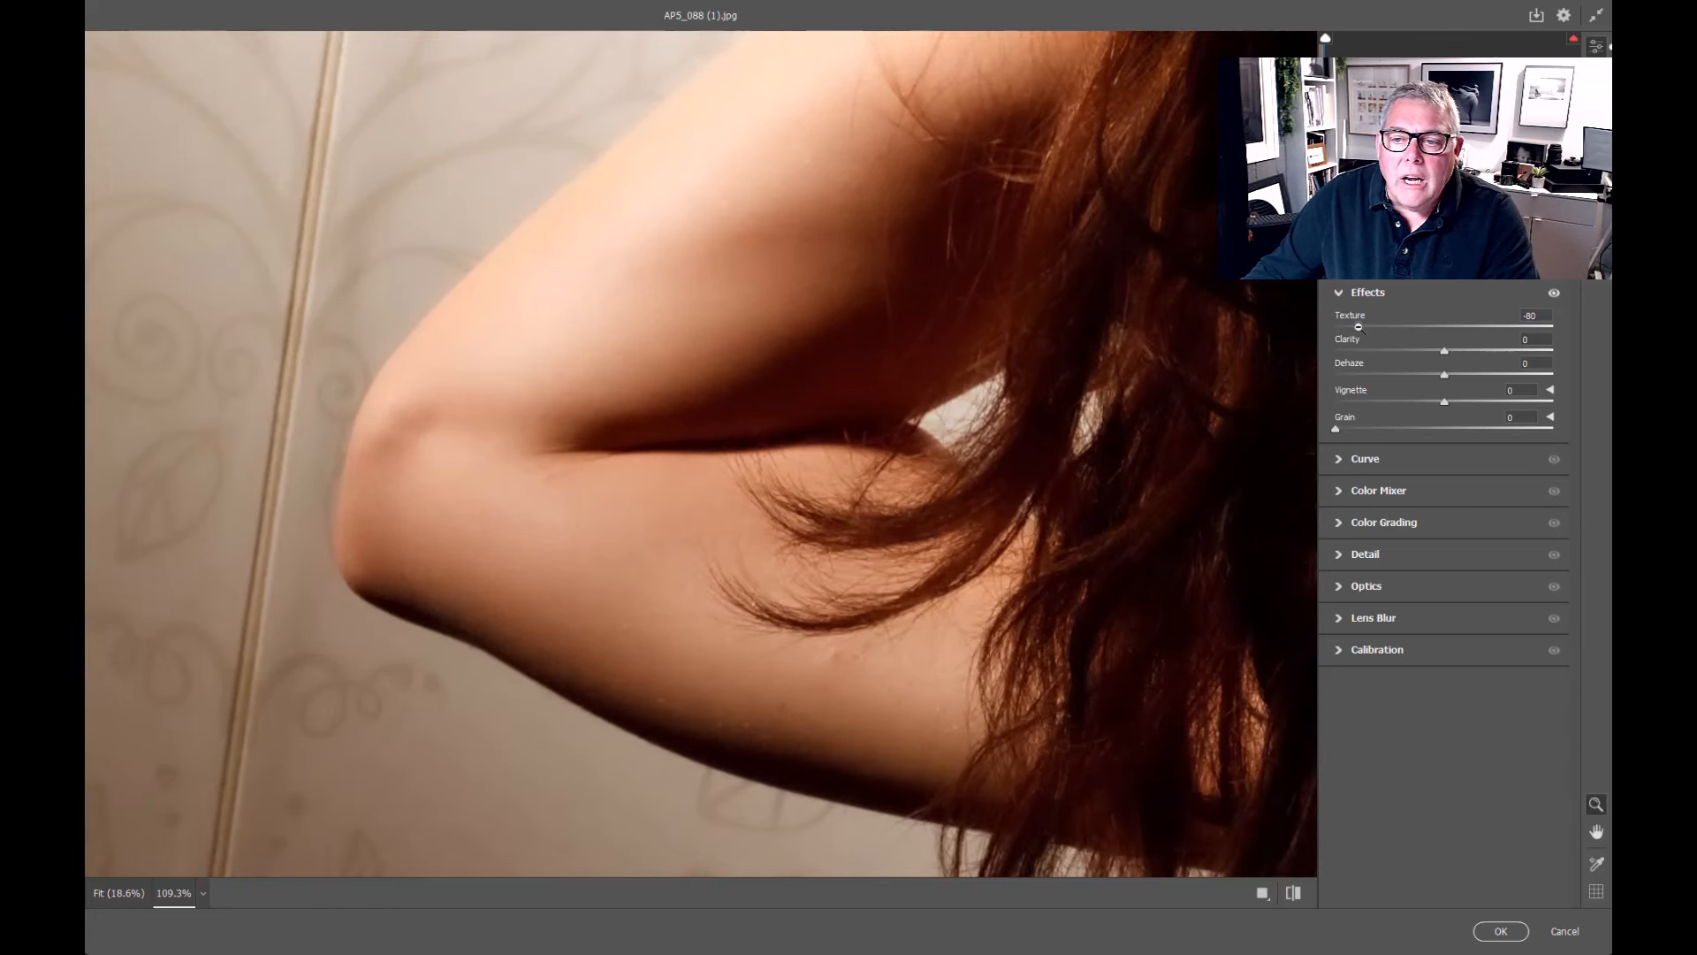
{"action": "double_click", "coordinate": [1359, 328]}
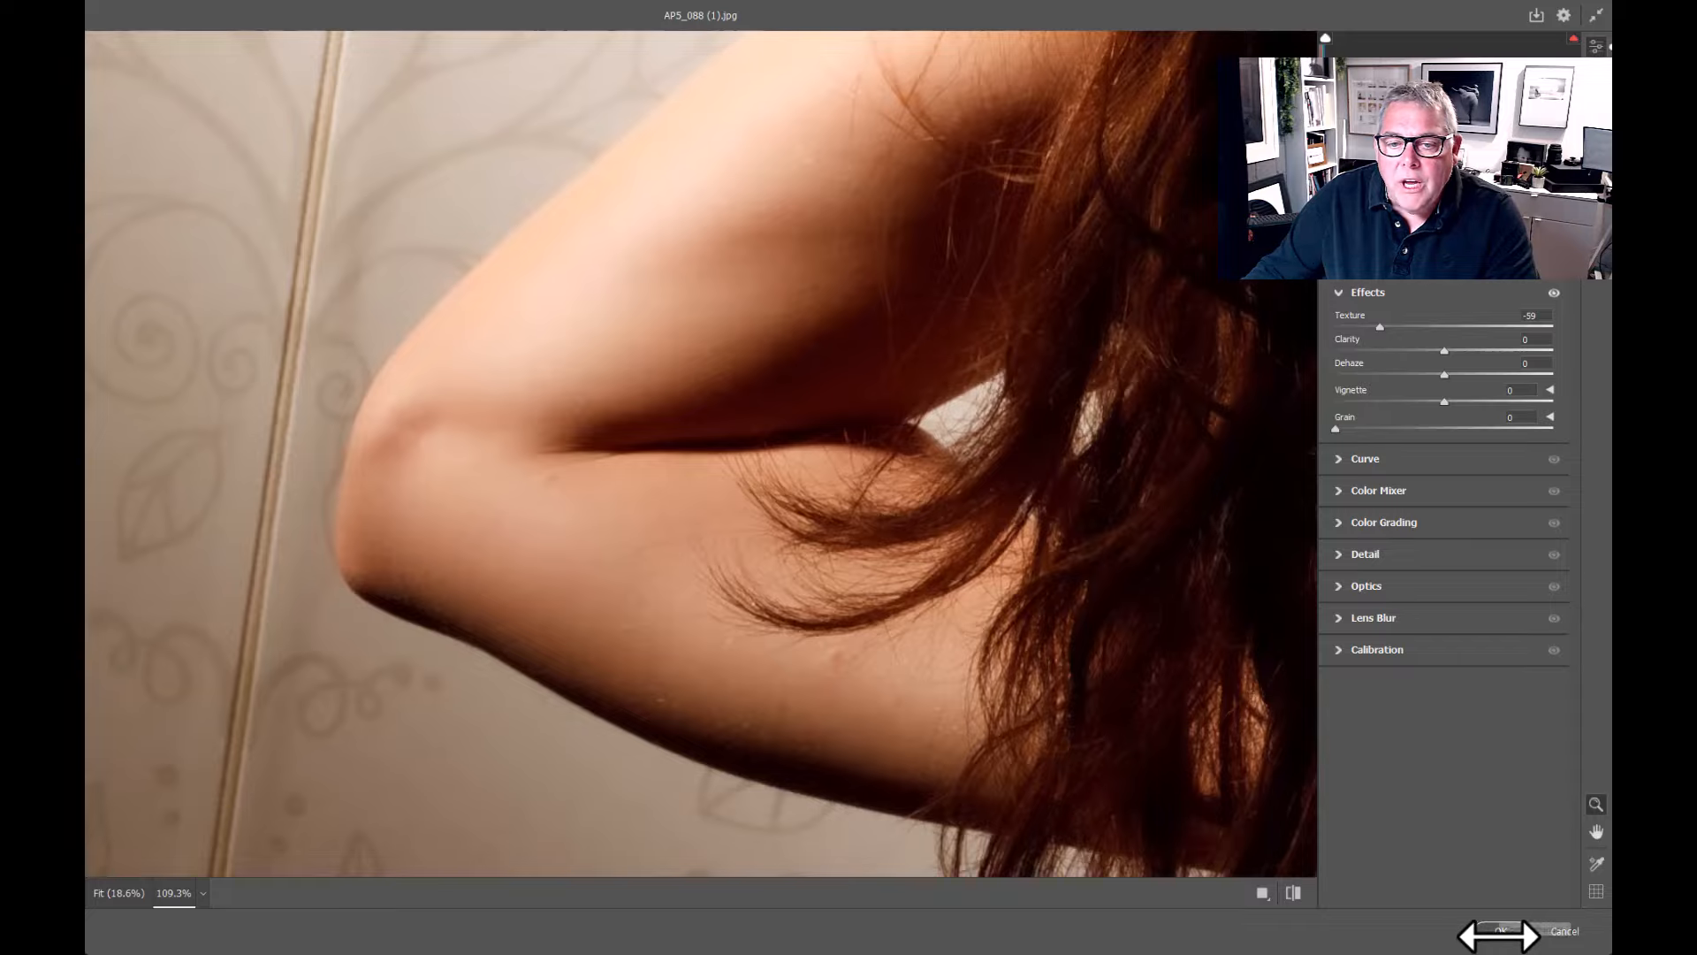
{"action": "left_click", "coordinate": [1500, 930]}
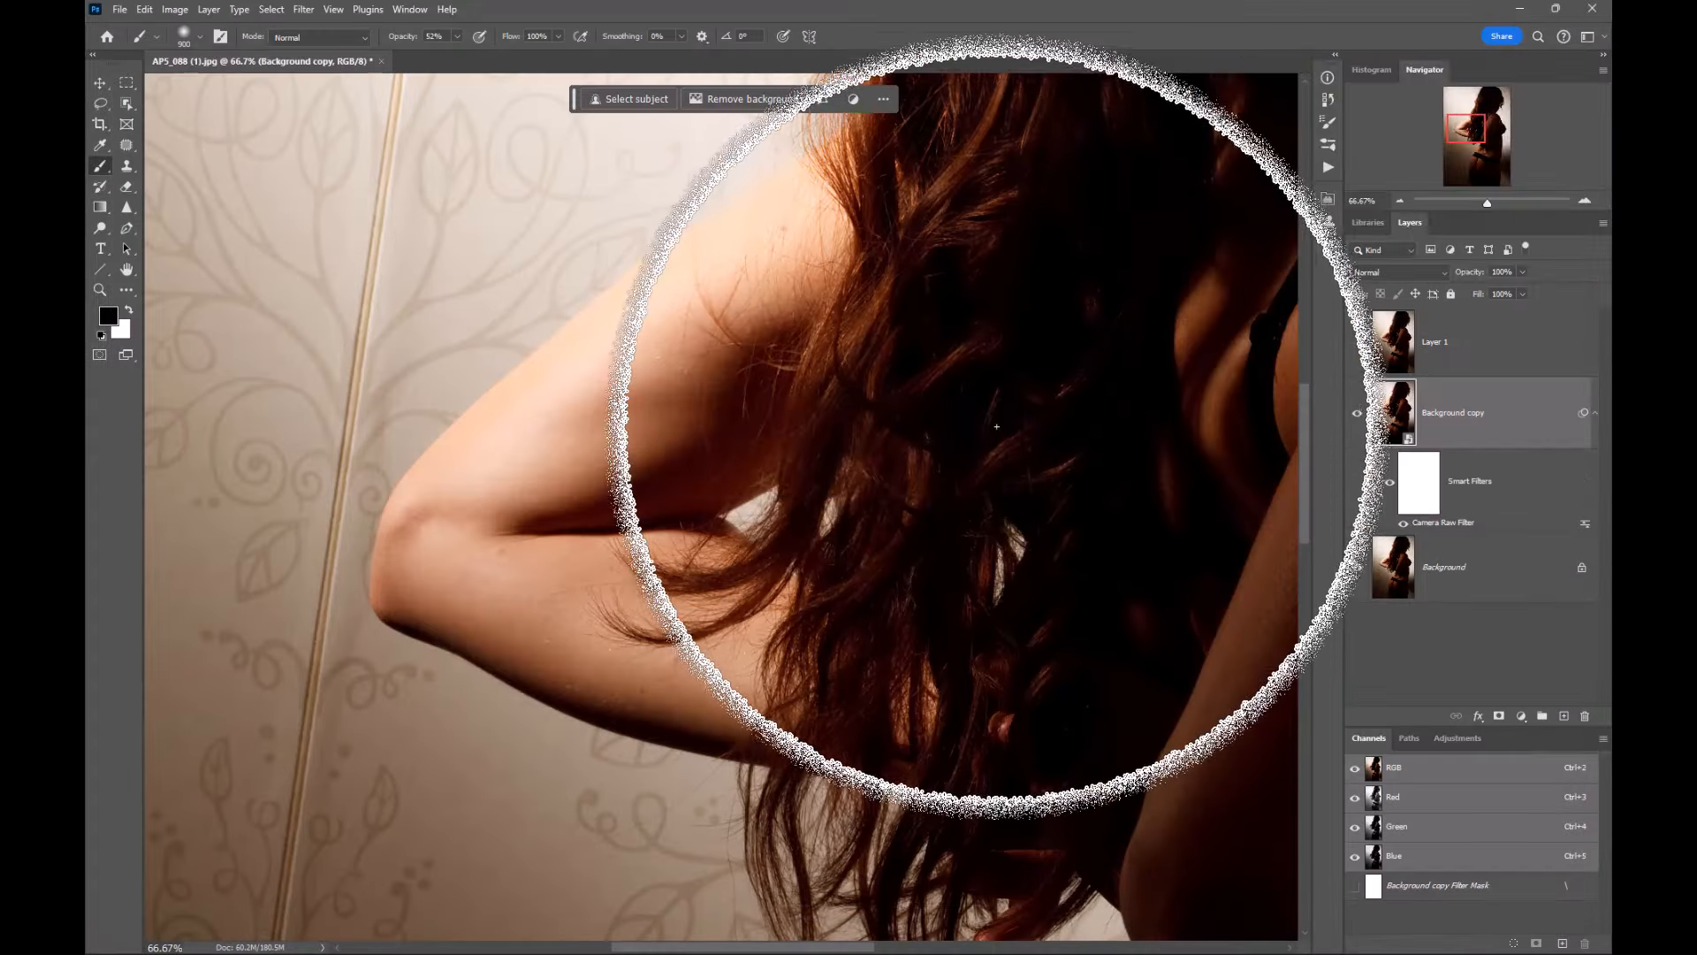
{"action": "scroll", "coordinate": [991, 412], "scroll_direction": "down", "scroll_amount": 3}
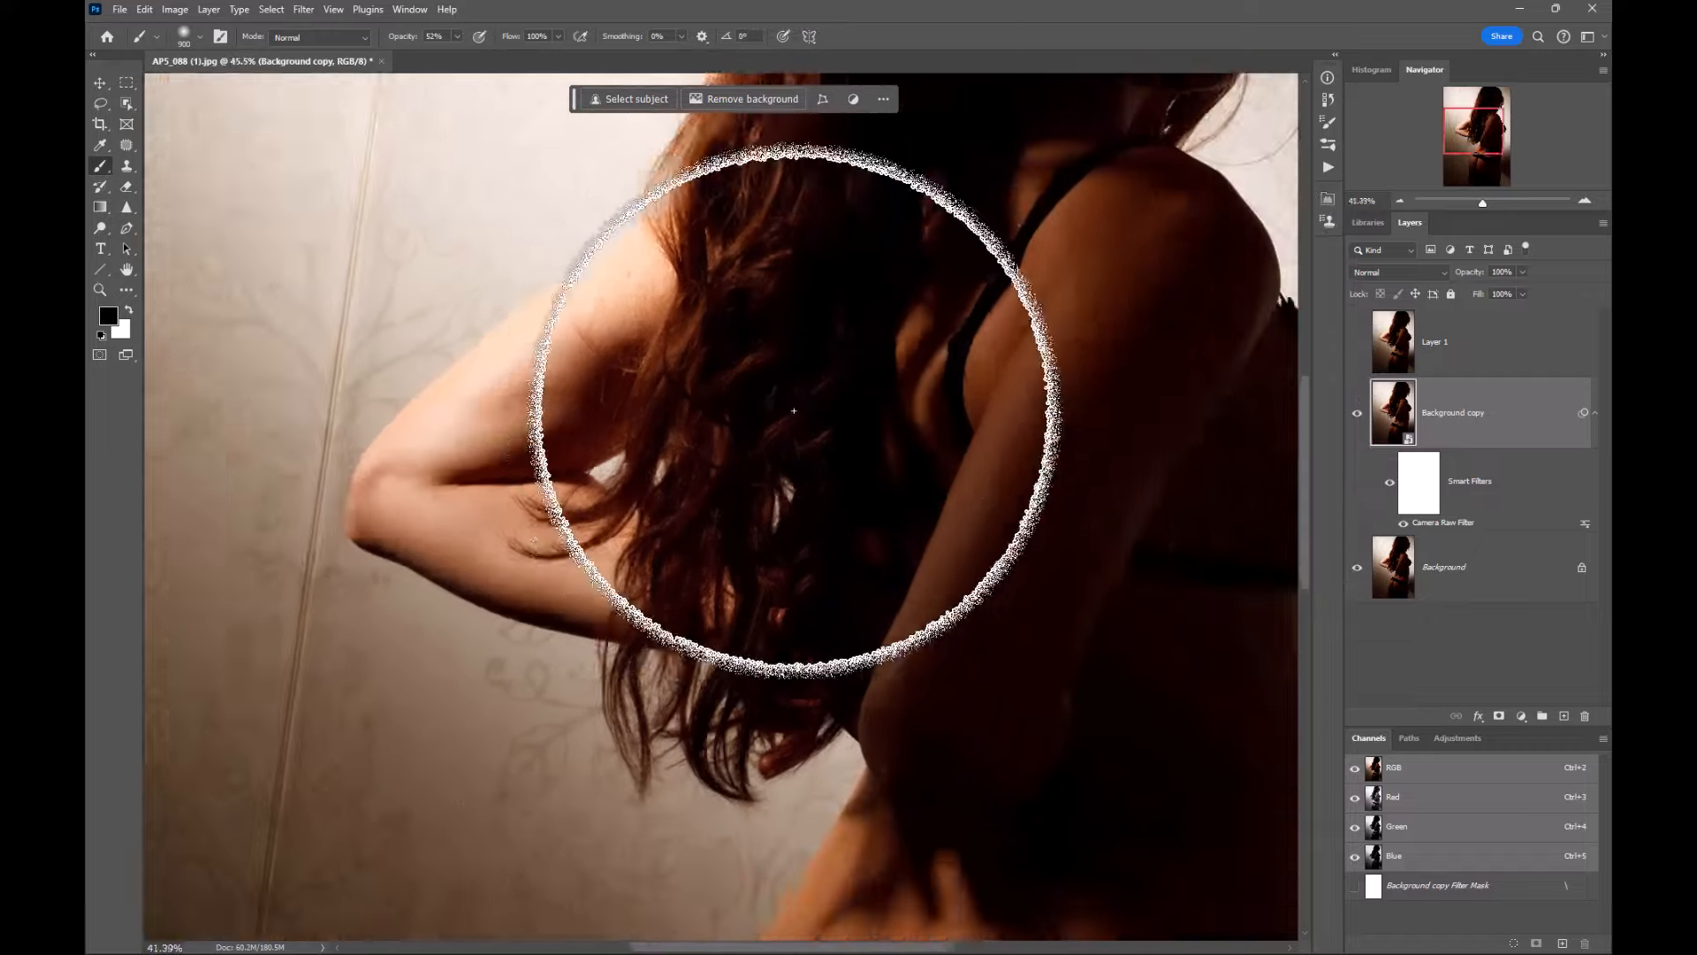